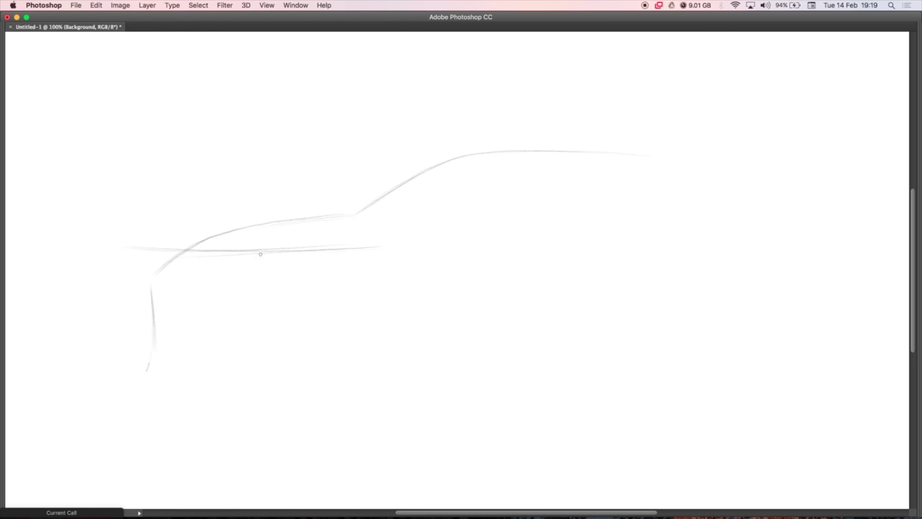
# Sketch the roofline, the lower rocker lines and the beltline along the hatchback's side
pyautogui.moveTo(260, 254); pyautogui.dragTo(677, 225)
pyautogui.moveTo(322, 186); pyautogui.dragTo(745, 172)
pyautogui.moveTo(271, 254); pyautogui.dragTo(332, 232)
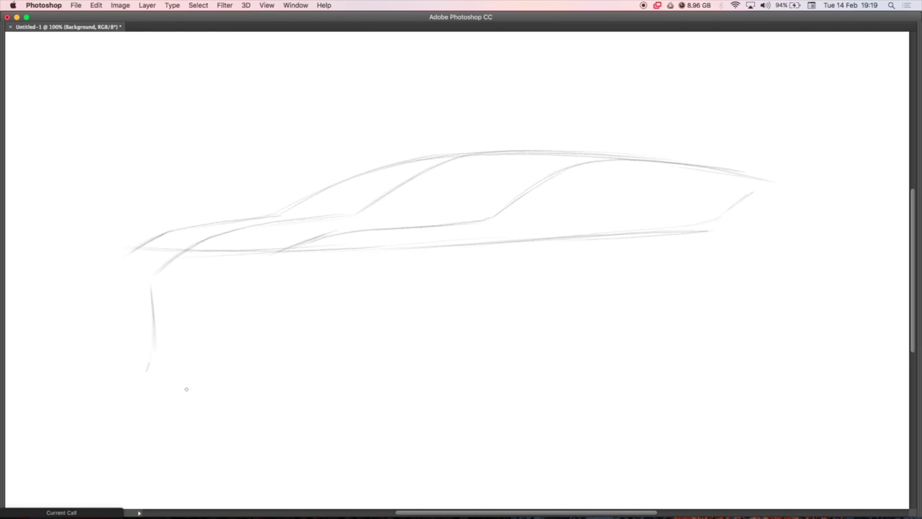
pyautogui.moveTo(145, 381); pyautogui.dragTo(371, 400)
pyautogui.moveTo(799, 351); pyautogui.dragTo(523, 389)
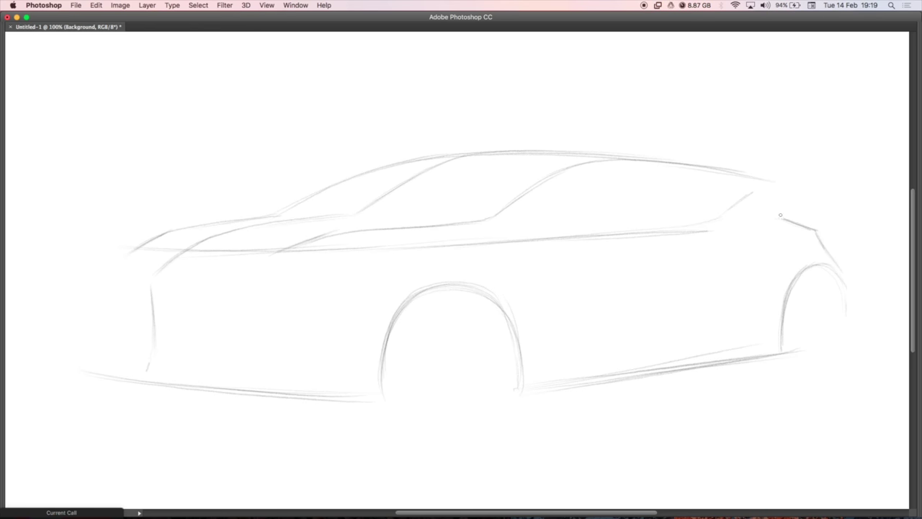
pyautogui.moveTo(287, 252); pyautogui.dragTo(573, 235)
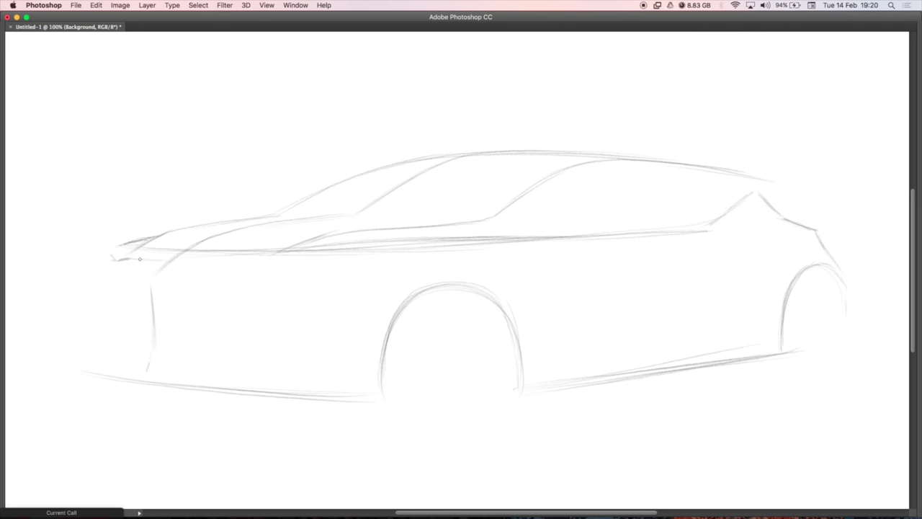
# Add the grille corner, side window lines and front bumper, and extend the long beltline
pyautogui.moveTo(91, 336); pyautogui.dragTo(256, 376)
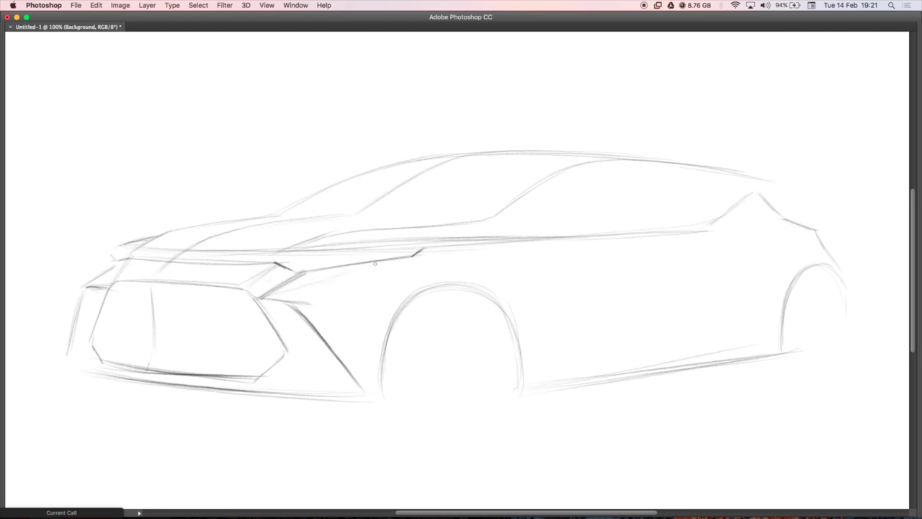
pyautogui.moveTo(308, 302); pyautogui.dragTo(400, 261)
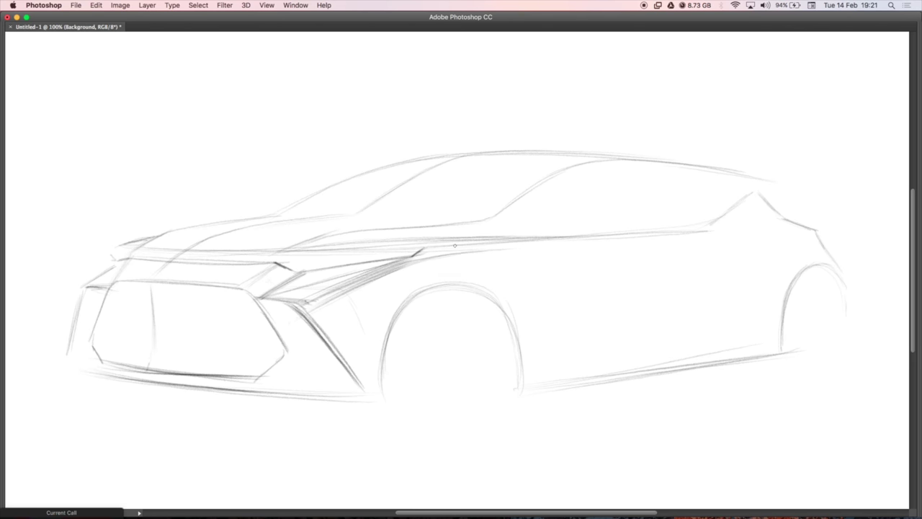
pyautogui.moveTo(176, 250); pyautogui.dragTo(652, 232)
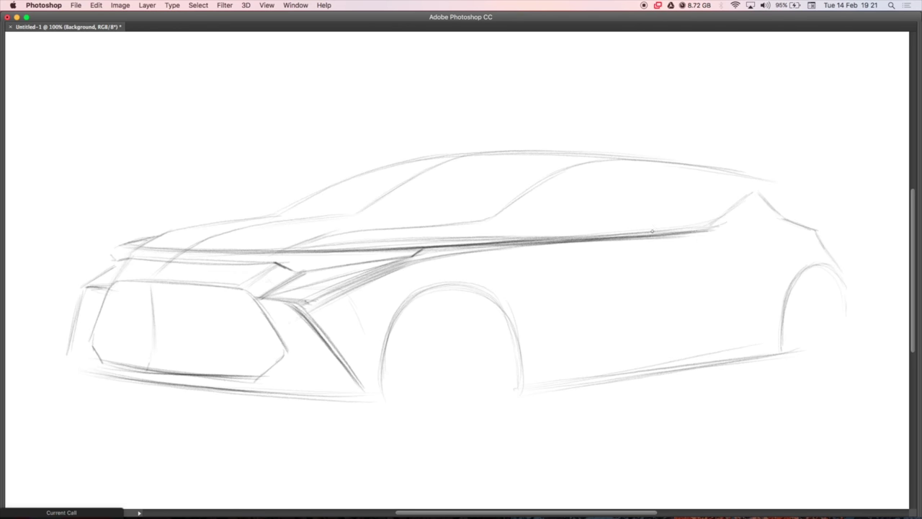
pyautogui.moveTo(271, 252); pyautogui.dragTo(725, 173)
pyautogui.moveTo(504, 235); pyautogui.dragTo(765, 180)
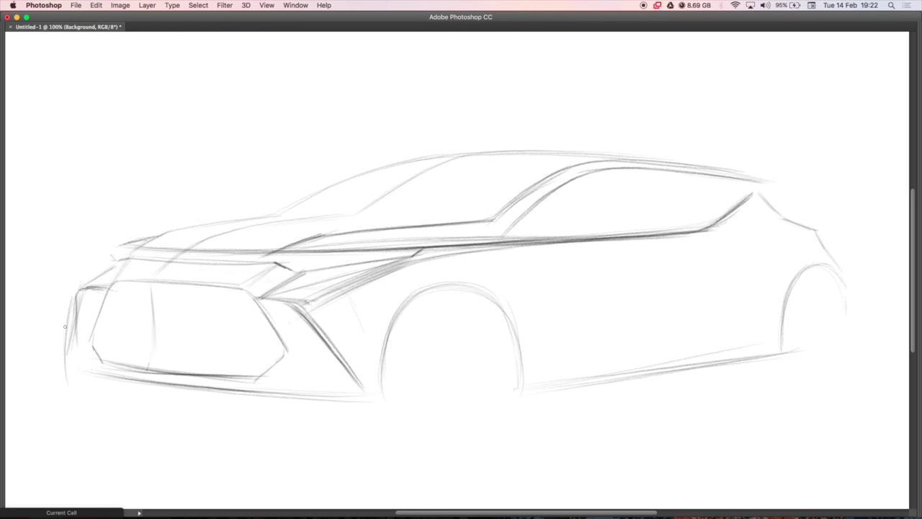
pyautogui.moveTo(249, 391); pyautogui.dragTo(386, 399)
# Darken the rocker and C-pillar lines and add body-side and bumper lines
pyautogui.moveTo(504, 388); pyautogui.dragTo(789, 351)
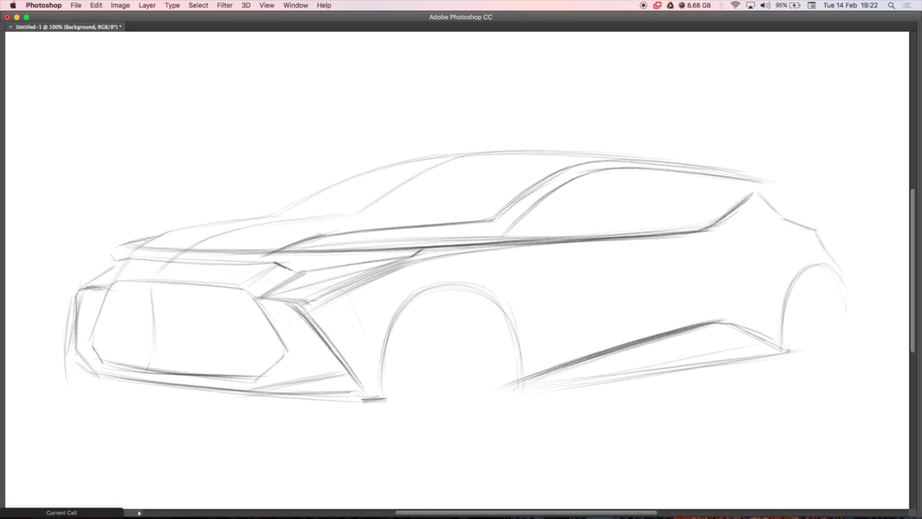
pyautogui.moveTo(709, 325); pyautogui.dragTo(785, 350)
pyautogui.moveTo(533, 386); pyautogui.dragTo(775, 349)
pyautogui.moveTo(497, 309)
pyautogui.mouseDown()
pyautogui.moveTo(753, 260)
pyautogui.moveTo(712, 321)
pyautogui.mouseUp()
pyautogui.moveTo(713, 242); pyautogui.dragTo(821, 230)
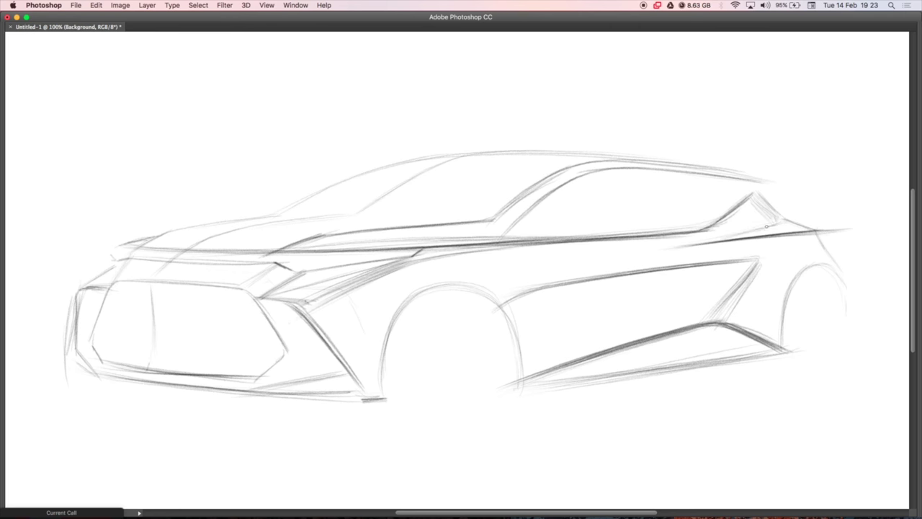
pyautogui.moveTo(155, 395); pyautogui.dragTo(366, 402)
pyautogui.moveTo(170, 400); pyautogui.dragTo(346, 412)
pyautogui.moveTo(543, 402); pyautogui.dragTo(783, 368)
pyautogui.moveTo(753, 374); pyautogui.dragTo(848, 366)
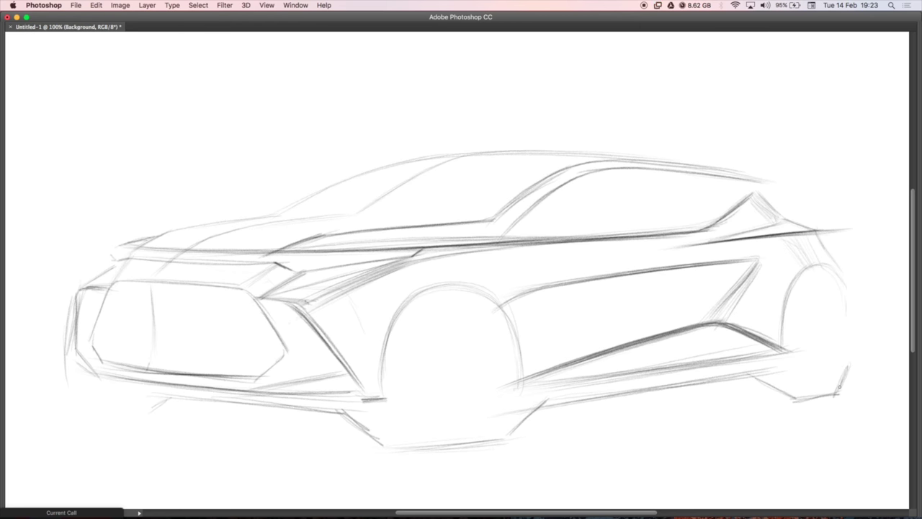
# Darken the grille, hood, headlight, windshield, roofline, beltline and front bumper strokes
pyautogui.moveTo(246, 288); pyautogui.dragTo(117, 276)
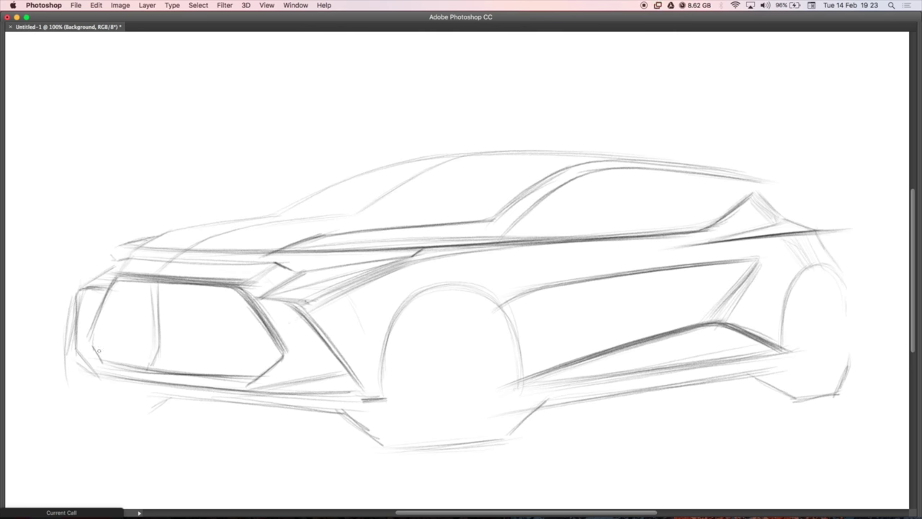
pyautogui.moveTo(124, 244); pyautogui.dragTo(408, 252)
pyautogui.moveTo(284, 272)
pyautogui.mouseDown()
pyautogui.moveTo(537, 241)
pyautogui.moveTo(128, 254)
pyautogui.moveTo(78, 291)
pyautogui.mouseUp()
pyautogui.moveTo(66, 397); pyautogui.dragTo(79, 307)
pyautogui.moveTo(272, 217)
pyautogui.mouseDown()
pyautogui.moveTo(706, 160)
pyautogui.moveTo(764, 179)
pyautogui.mouseUp()
pyautogui.moveTo(722, 225); pyautogui.dragTo(489, 238)
pyautogui.moveTo(681, 228); pyautogui.dragTo(752, 192)
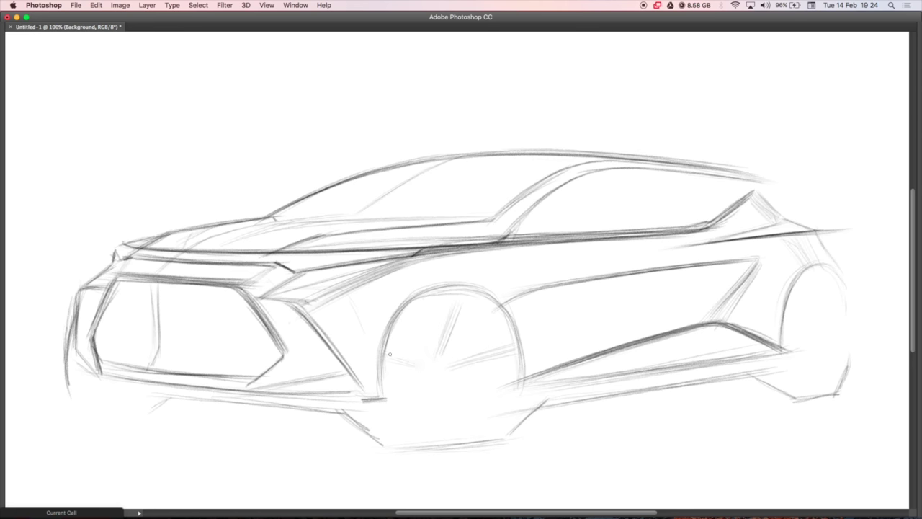
pyautogui.moveTo(108, 381); pyautogui.dragTo(312, 405)
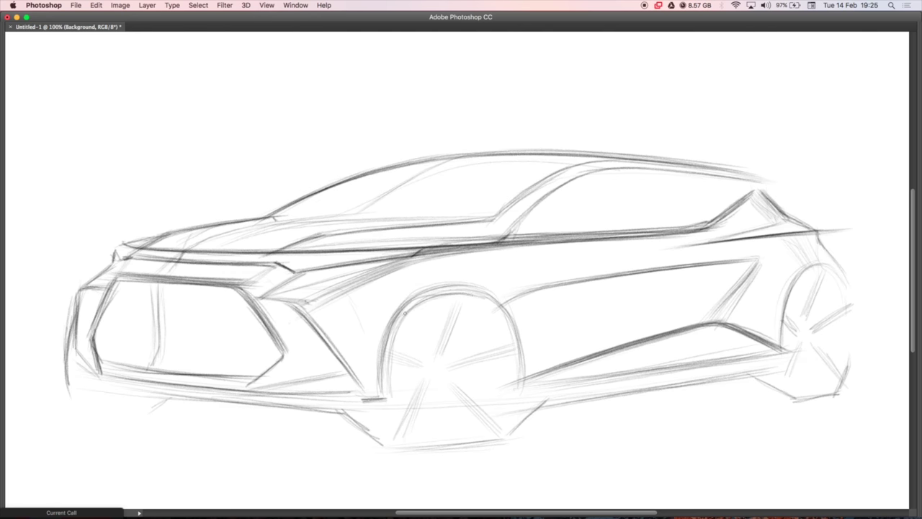
# Hatch light shading onto the front fender and flip the canvas horizontally
pyautogui.moveTo(422, 282); pyautogui.dragTo(327, 302)
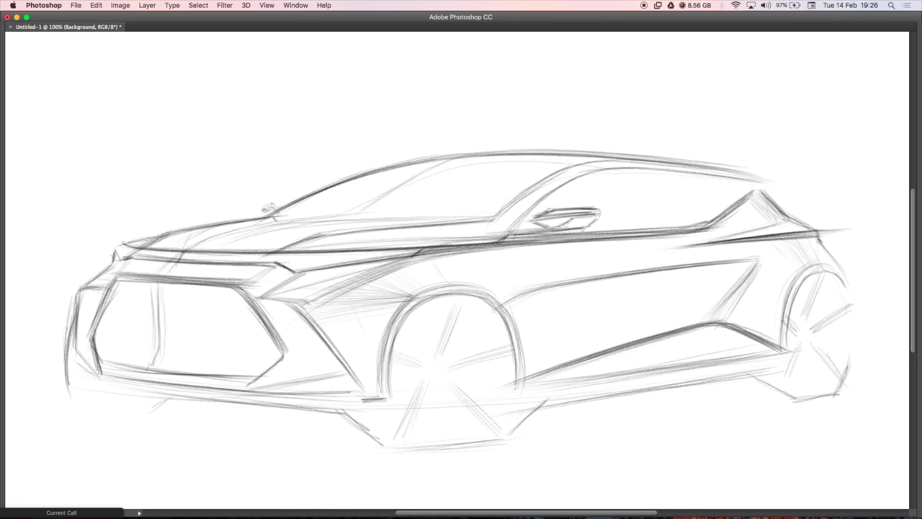
pyautogui.press('h')
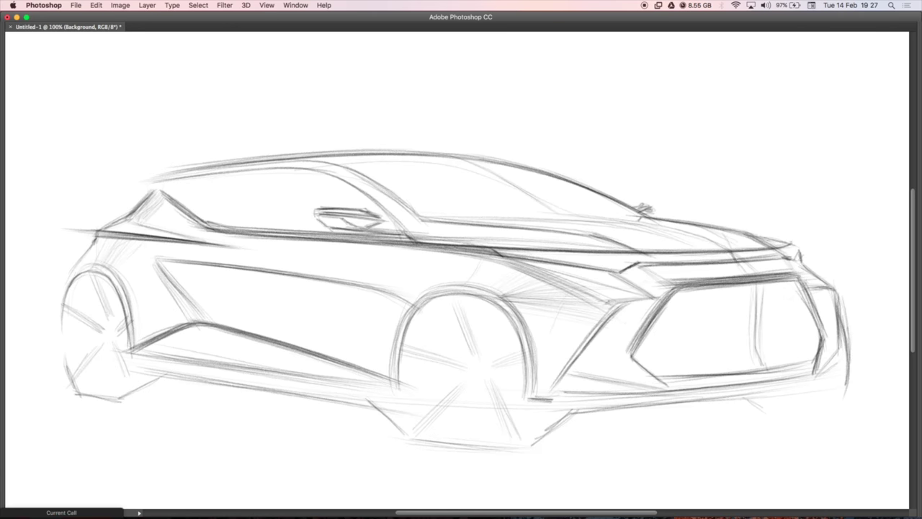
pyautogui.press('Tab')
# Copy the sketch to a Multiply layer and darken the background to grey with Hue/Saturation
pyautogui.hotkey('ctrl', 'shift', 'alt', 'n')
pyautogui.hotkey('alt', '[')
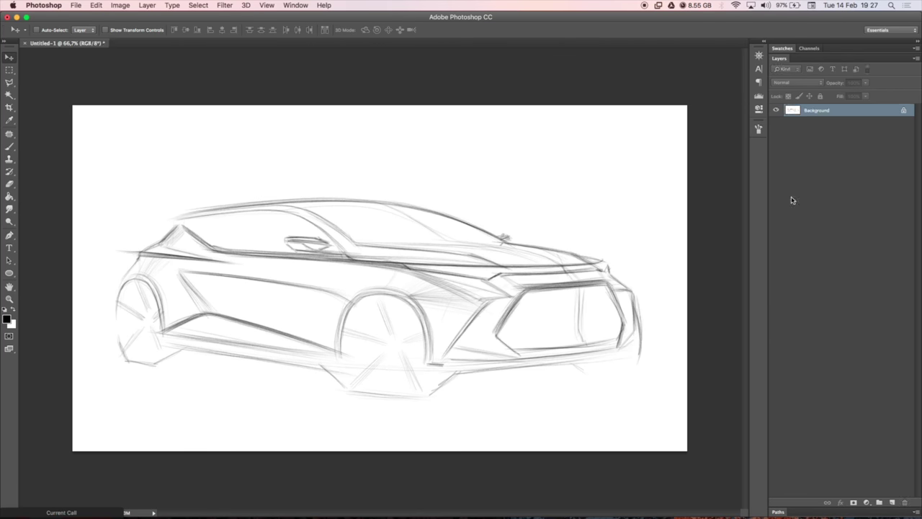
pyautogui.hotkey('ctrl', 'u')
pyautogui.press('Return')
pyautogui.hotkey('alt', ']')
pyautogui.hotkey('shift', 'alt', 'm')
pyautogui.hotkey('ctrl', 'u')
pyautogui.press('Return')
# Scale the sketch layer up to about 108% with Free Transform
pyautogui.press('h')
pyautogui.hotkey('ctrl', 't')
pyautogui.moveTo(686, 105)
pyautogui.mouseDown()
pyautogui.moveTo(655, 86)
pyautogui.moveTo(728, 81)
pyautogui.mouseUp()
pyautogui.press('Escape')
pyautogui.press('h')
pyautogui.press('h')
pyautogui.hotkey('ctrl', 't')
pyautogui.press('Return')
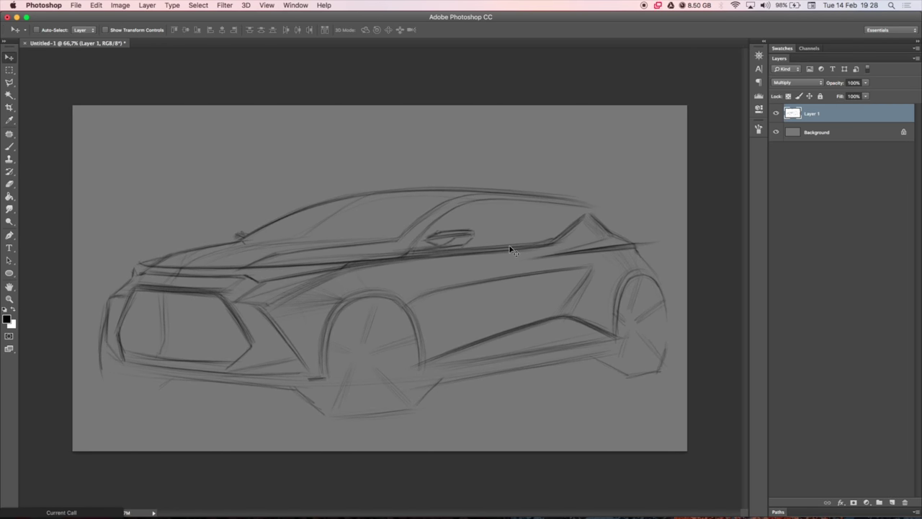
# Add a new layer below the sketch and set up a hard round brush
pyautogui.press('b')
pyautogui.hotkey('ctrl', 'shift', 'alt', 'n')
pyautogui.hotkey('ctrl', '1')
pyautogui.click(778, 512)
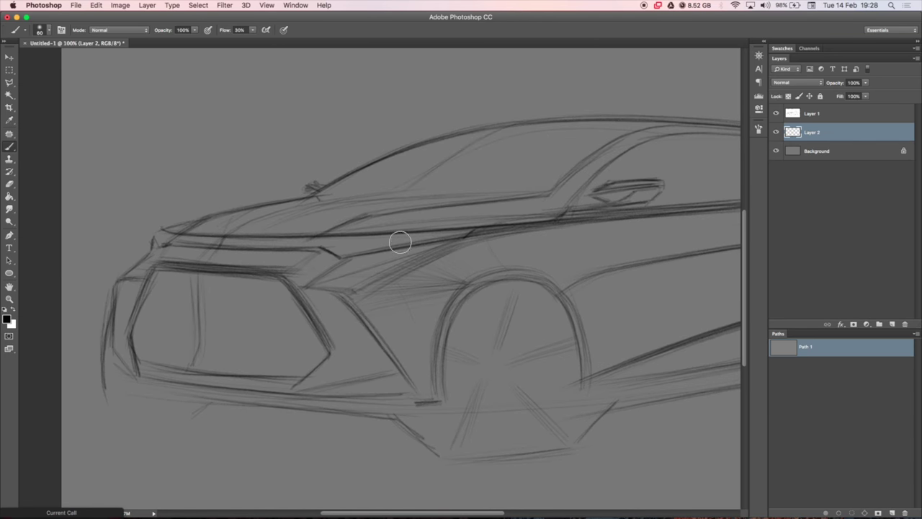
pyautogui.press('F5')
pyautogui.moveTo(652, 281); pyautogui.dragTo(714, 286)
pyautogui.press('F5')
pyautogui.rightClick(228, 245)
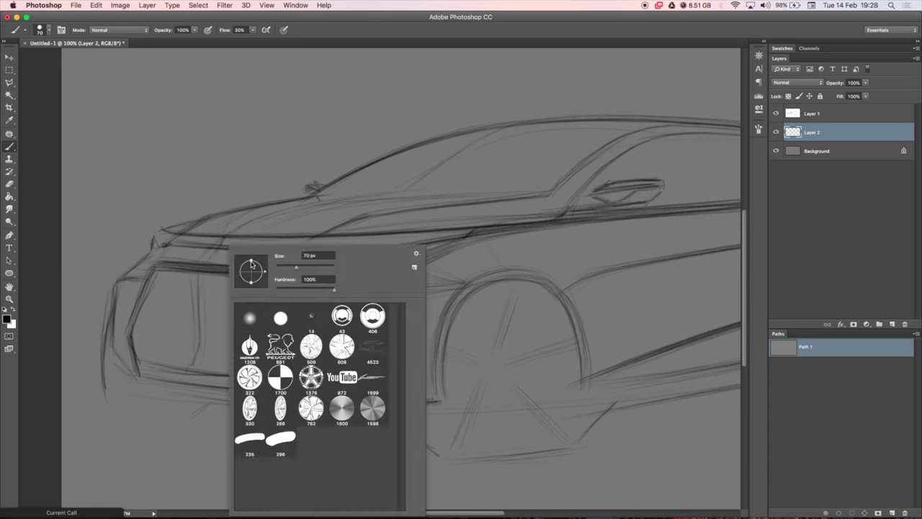
pyautogui.click(7, 319)
# Paint a first dark red stroke down the front corner with a 45 px, 100% flow brush
pyautogui.click(394, 152)
pyautogui.press('Return')
pyautogui.hotkey('ctrl', '+')
pyautogui.moveTo(618, 214); pyautogui.dragTo(623, 177)
pyautogui.click(812, 113)
pyautogui.press('3')
pyautogui.click(812, 131)
pyautogui.hotkey('shift', '0')
pyautogui.moveTo(260, 277)
pyautogui.mouseDown()
pyautogui.moveTo(251, 279)
pyautogui.moveTo(340, 134)
pyautogui.mouseUp()
pyautogui.scroll(5, 261, 222)
pyautogui.hscroll(3, 261, 223)
# Paint red along the hood line, the roof's rear corner and the rear pillar
pyautogui.moveTo(257, 267); pyautogui.dragTo(567, 213)
pyautogui.press('Tab')
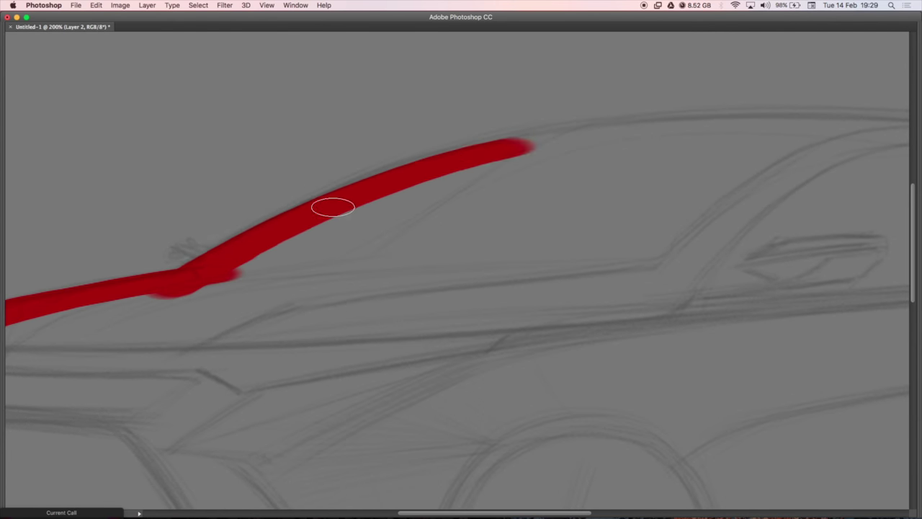
pyautogui.press('super+minus')
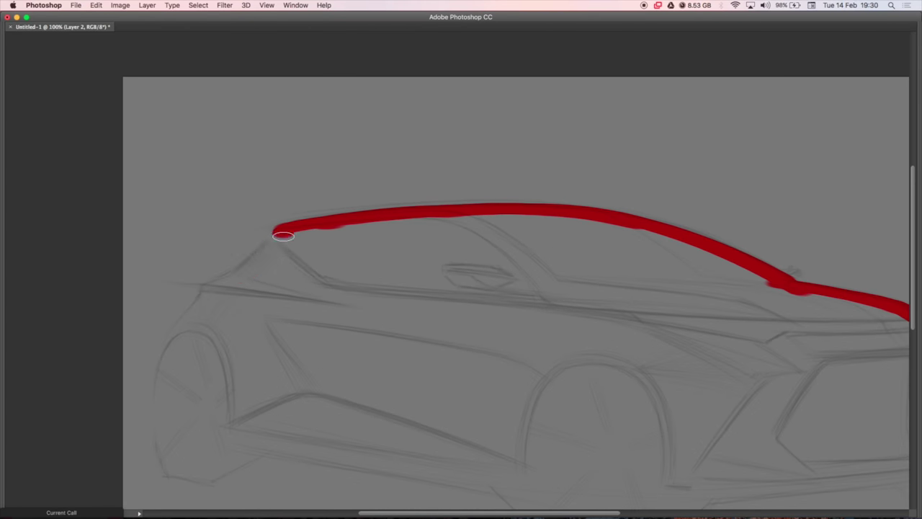
pyautogui.moveTo(282, 231)
pyautogui.mouseDown()
pyautogui.moveTo(209, 287)
pyautogui.moveTo(175, 370)
pyautogui.mouseUp()
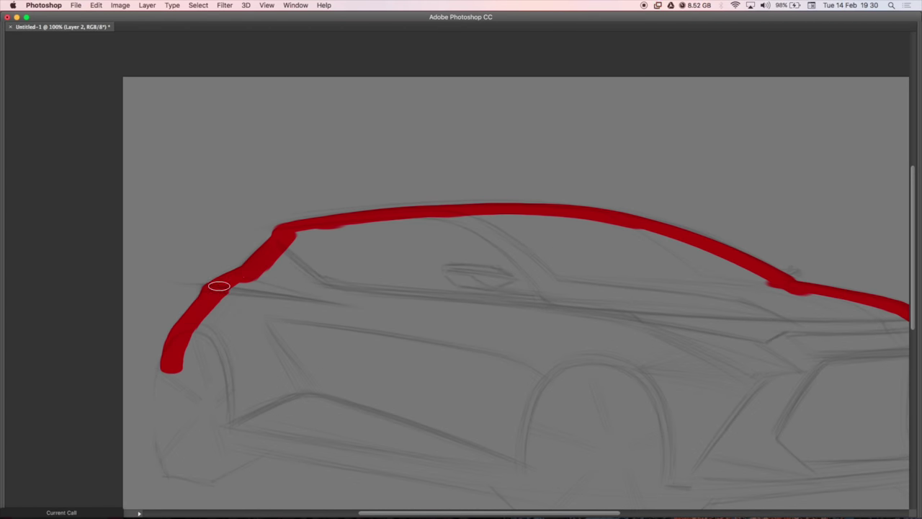
pyautogui.press('super+plus')
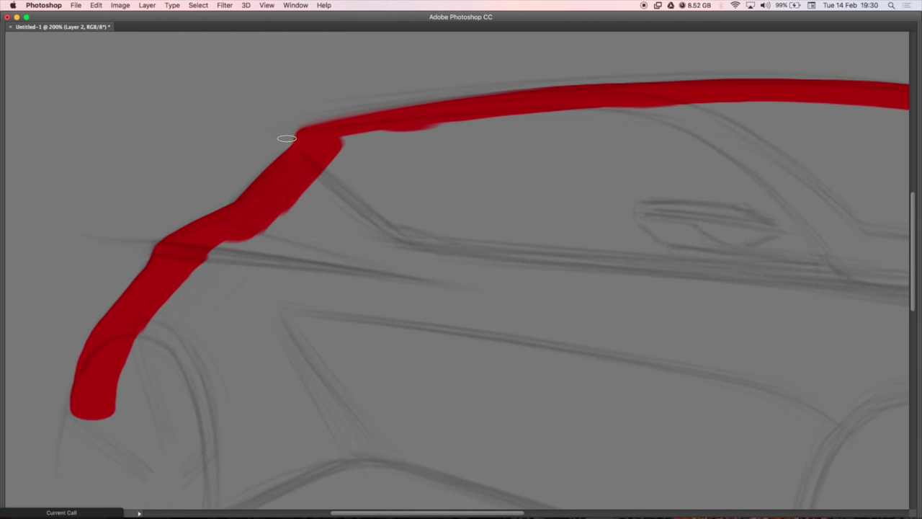
pyautogui.hscroll(5, 284, 140)
pyautogui.scroll(3, 284, 140)
pyautogui.scroll(-6, 203, 146)
pyautogui.hscroll(-5, 204, 147)
pyautogui.moveTo(216, 148)
pyautogui.mouseDown()
pyautogui.moveTo(202, 241)
pyautogui.moveTo(205, 321)
pyautogui.moveTo(306, 368)
pyautogui.mouseUp()
# Fill the rear lower body, rear sill and remaining car body with solid red
pyautogui.moveTo(345, 336); pyautogui.dragTo(583, 284)
pyautogui.scroll(-5, 639, 356)
pyautogui.moveTo(202, 288); pyautogui.dragTo(679, 379)
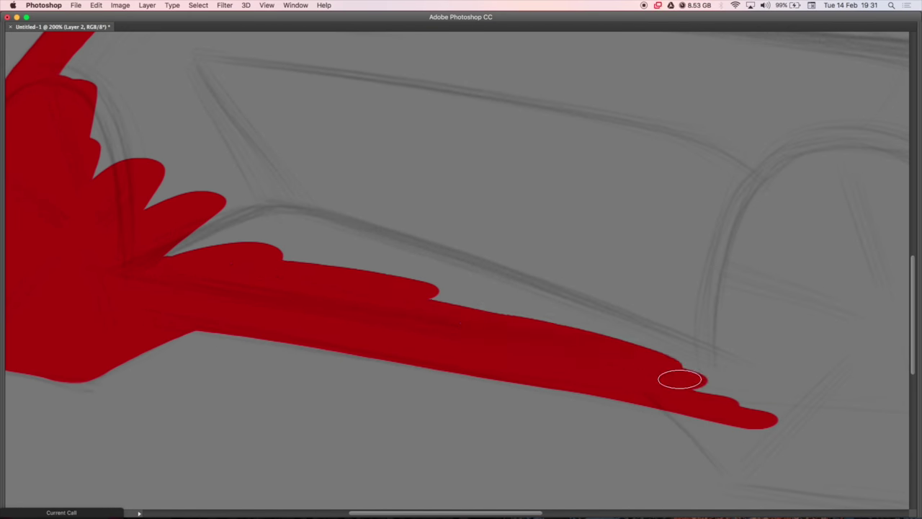
pyautogui.hscroll(5, 679, 379)
pyautogui.moveTo(173, 216); pyautogui.dragTo(278, 248)
pyautogui.moveTo(259, 301); pyautogui.dragTo(611, 219)
pyautogui.hscroll(5, 611, 219)
pyautogui.moveTo(207, 263); pyautogui.dragTo(732, 245)
pyautogui.press('super+minus')
pyautogui.press('super+minus')
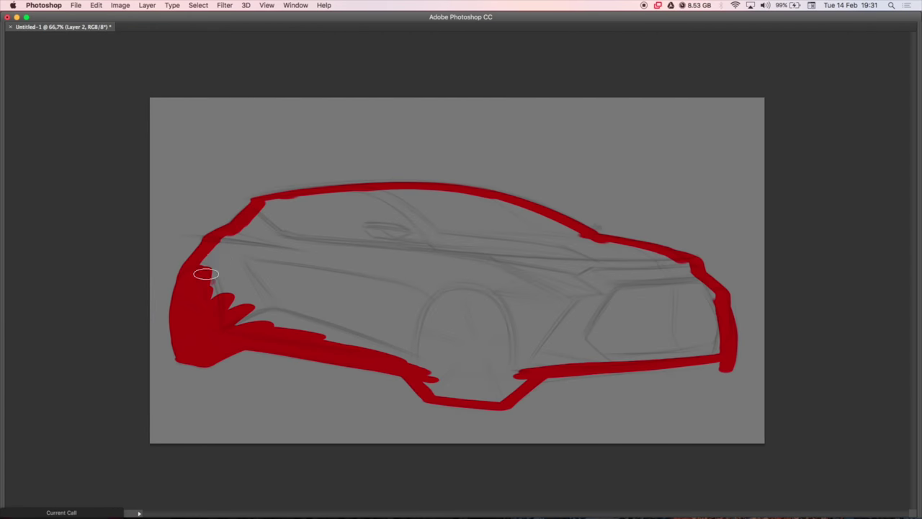
pyautogui.moveTo(216, 216); pyautogui.dragTo(351, 344)
pyautogui.moveTo(519, 353)
pyautogui.mouseDown()
pyautogui.moveTo(328, 214)
pyautogui.moveTo(593, 247)
pyautogui.moveTo(671, 334)
pyautogui.mouseUp()
# Draw a white rounded-rectangle fill layer behind the car's upper half
pyautogui.press('h')
pyautogui.press('Tab')
pyautogui.press('u')
pyautogui.moveTo(45, 145); pyautogui.dragTo(632, 352)
pyautogui.click(814, 151)
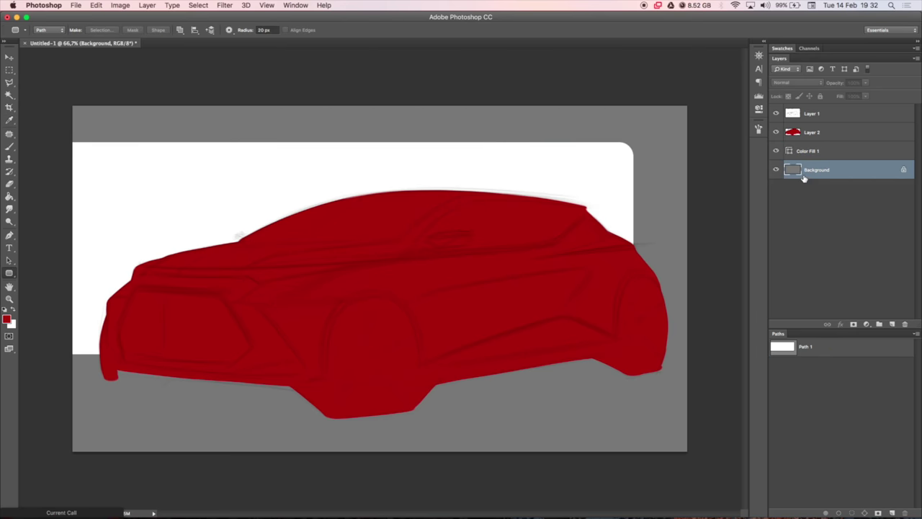
pyautogui.press('v')
pyautogui.click(824, 150)
# Paint a black ground shadow under the car on a new layer, erasing along its bottom edge
pyautogui.press('b')
pyautogui.hotkey('ctrl', 'alt', 'shift', 'n')
pyautogui.press('d')
pyautogui.moveTo(136, 353)
pyautogui.mouseDown()
pyautogui.moveTo(191, 387)
pyautogui.moveTo(650, 367)
pyautogui.moveTo(358, 409)
pyautogui.moveTo(194, 415)
pyautogui.mouseUp()
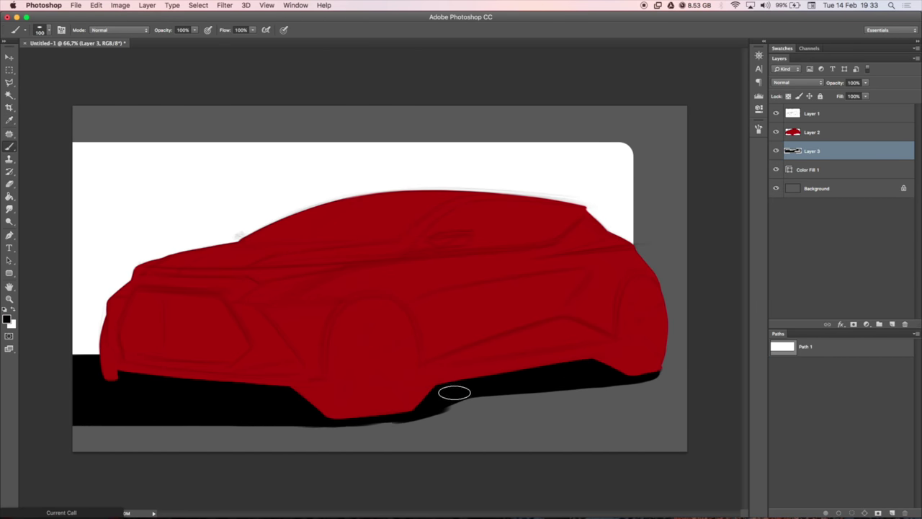
pyautogui.press('e')
pyautogui.moveTo(454, 392)
pyautogui.mouseDown()
pyautogui.moveTo(480, 411)
pyautogui.moveTo(479, 397)
pyautogui.mouseUp()
# Begin Path 2 with pen anchors along the front bumper and underside
pyautogui.scroll(2, 675, 358)
pyautogui.press('v')
pyautogui.moveTo(633, 332); pyautogui.dragTo(628, 327)
pyautogui.press('p')
pyautogui.click(292, 217)
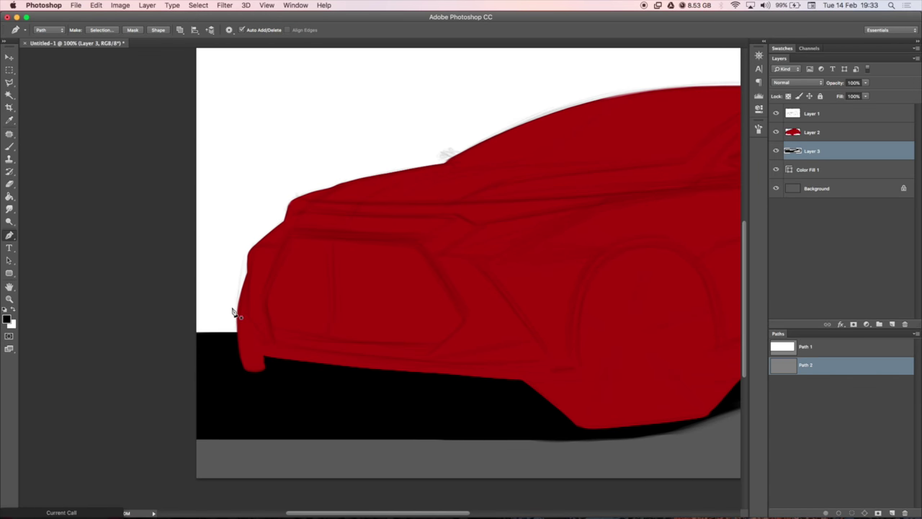
pyautogui.moveTo(232, 311); pyautogui.dragTo(552, 411)
pyautogui.click(387, 228)
pyautogui.click(441, 351)
# Outline the grille opening and curve the path around both wheel arches and the lower body
pyautogui.moveTo(273, 356); pyautogui.dragTo(343, 364)
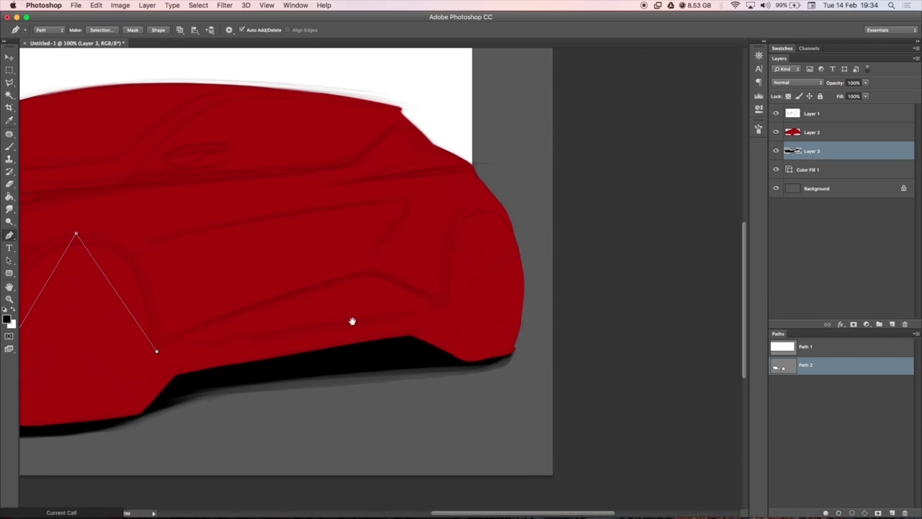
pyautogui.moveTo(72, 331); pyautogui.dragTo(485, 362)
pyautogui.click(296, 385)
pyautogui.click(335, 346)
pyautogui.click(283, 266)
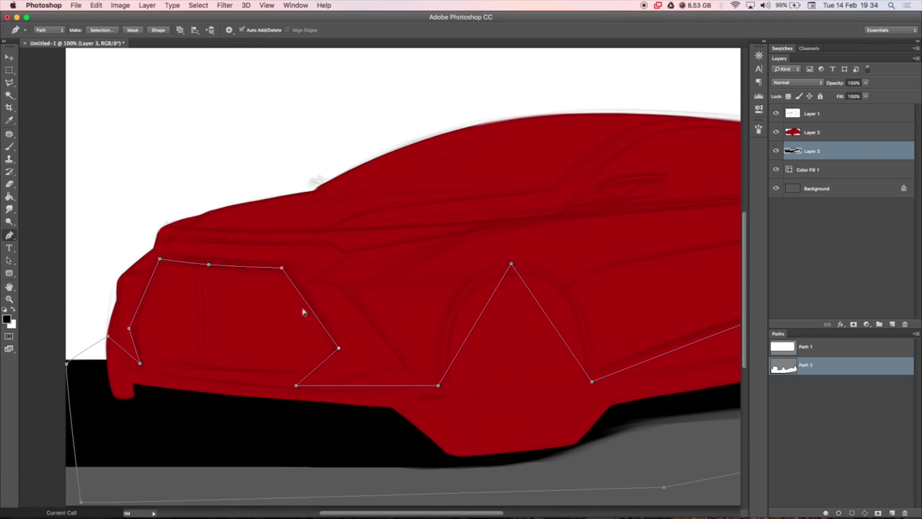
pyautogui.moveTo(164, 267); pyautogui.dragTo(292, 269)
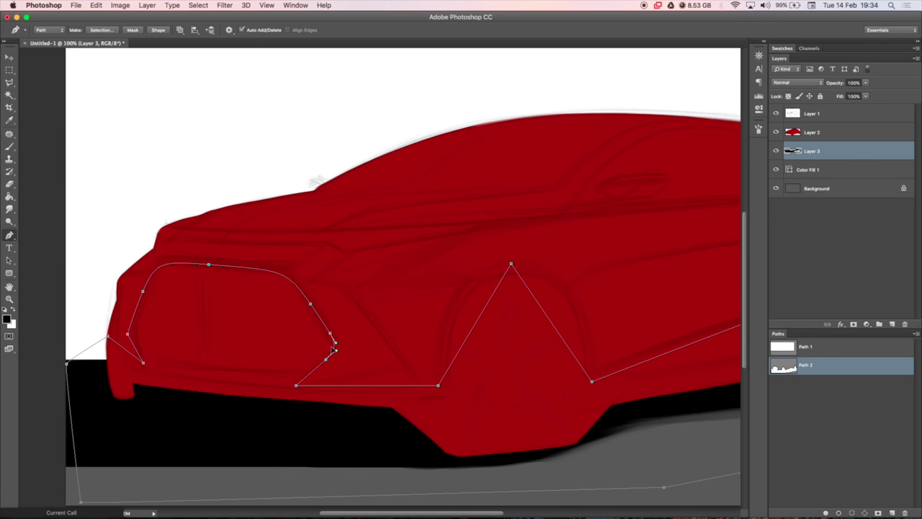
pyautogui.hscroll(5, 130, 337)
pyautogui.moveTo(346, 247); pyautogui.dragTo(409, 263)
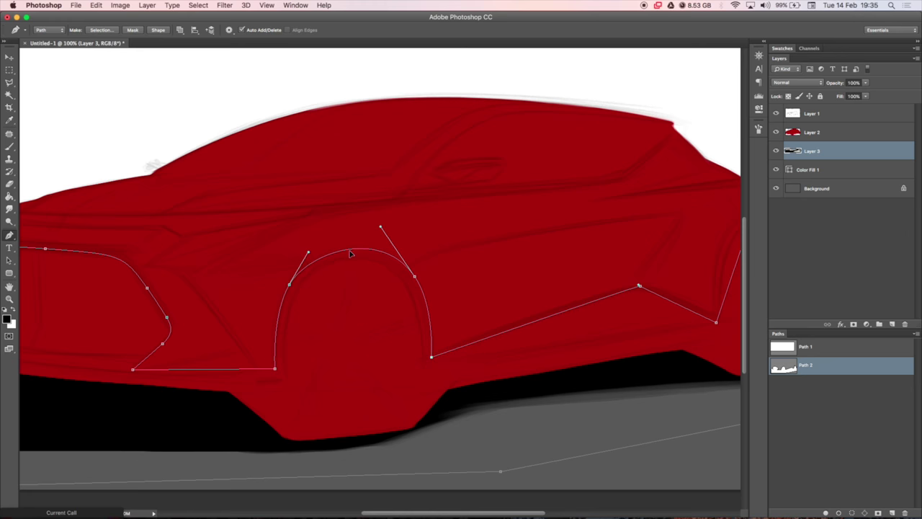
pyautogui.hscroll(3, 360, 302)
pyautogui.moveTo(549, 290); pyautogui.dragTo(627, 325)
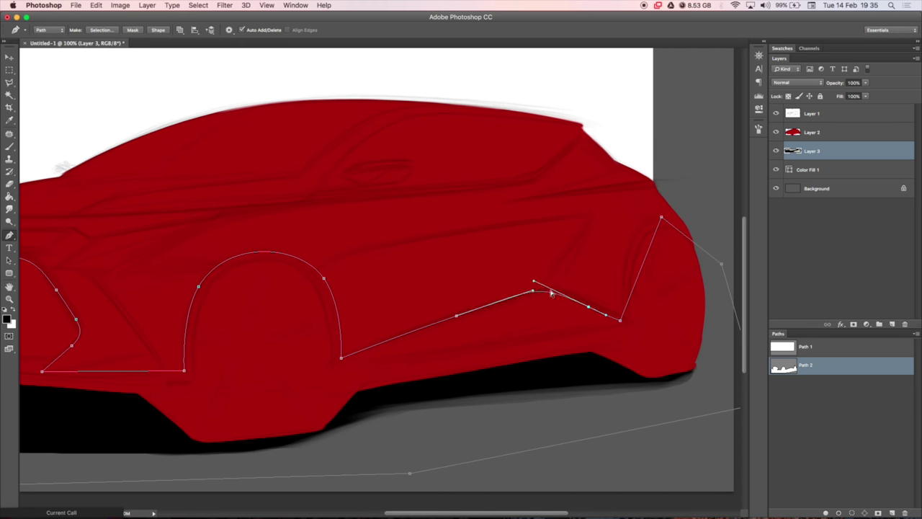
pyautogui.moveTo(688, 241); pyautogui.dragTo(705, 236)
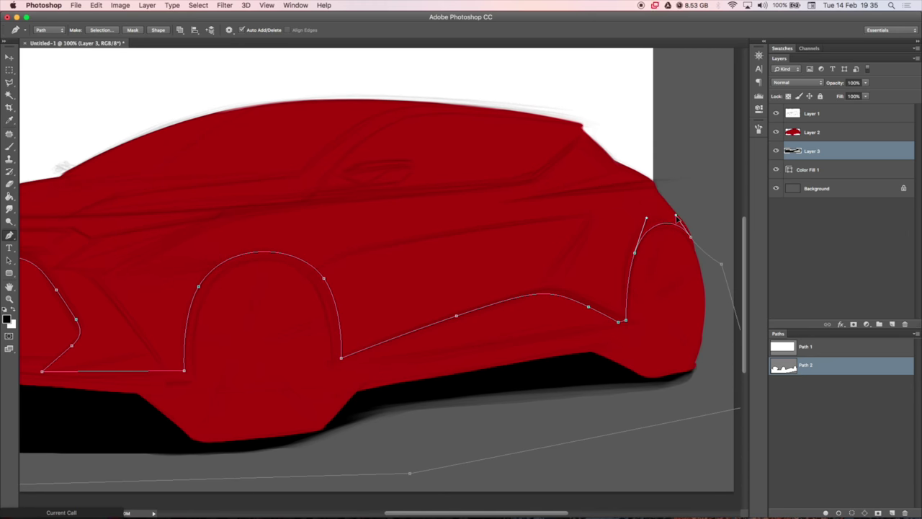
# Fill the traced Path 2 outline with a black fill layer
pyautogui.press('super+minus')
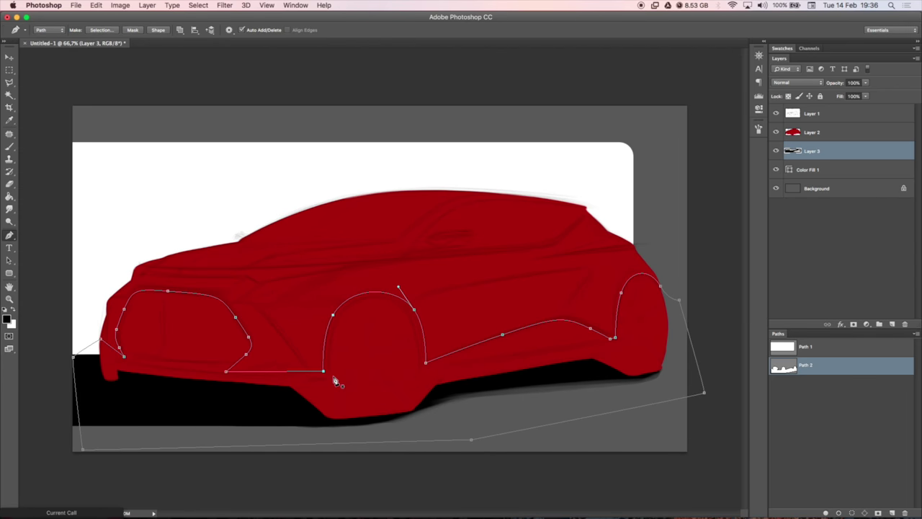
pyautogui.press('a')
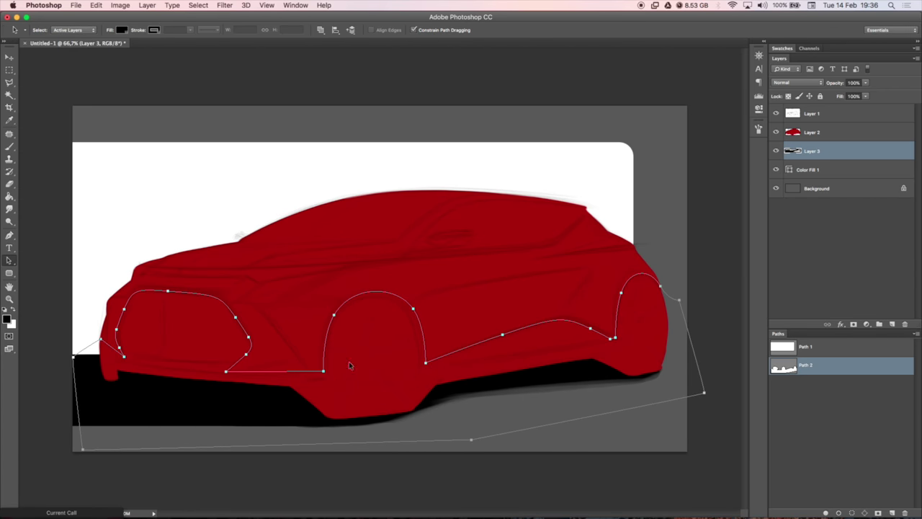
pyautogui.click(812, 131)
pyautogui.click(866, 324)
# Confirm the black fill layer and draw a headlight strip along the hood edge
pyautogui.press('Return')
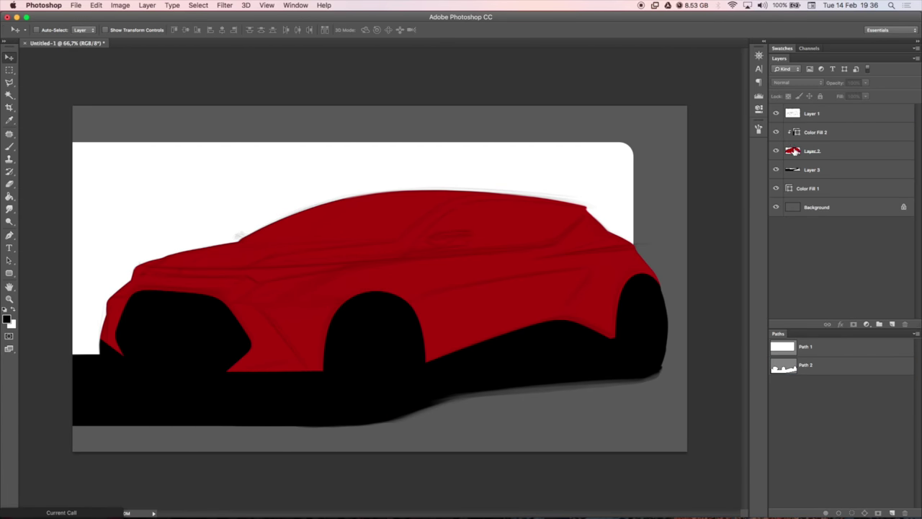
pyautogui.press('super+plus')
pyautogui.press('p')
pyautogui.click(147, 304)
pyautogui.click(294, 310)
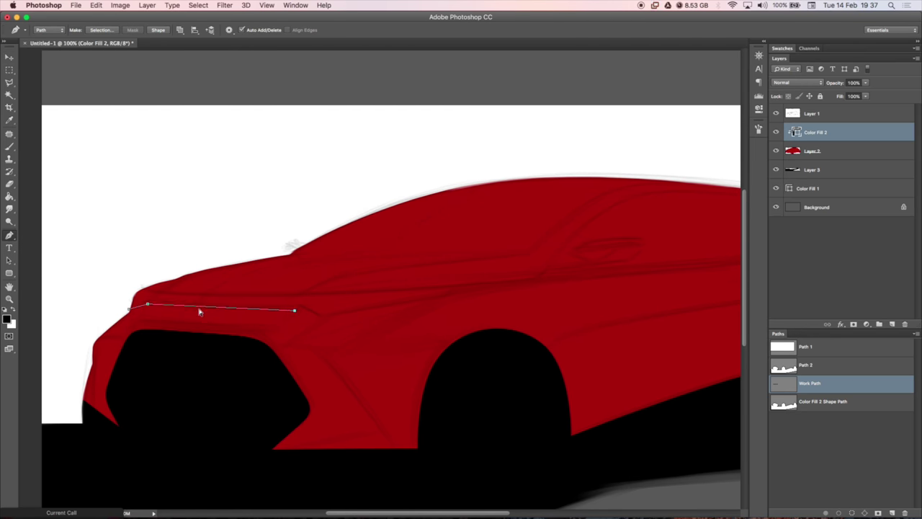
pyautogui.moveTo(130, 313); pyautogui.dragTo(474, 287)
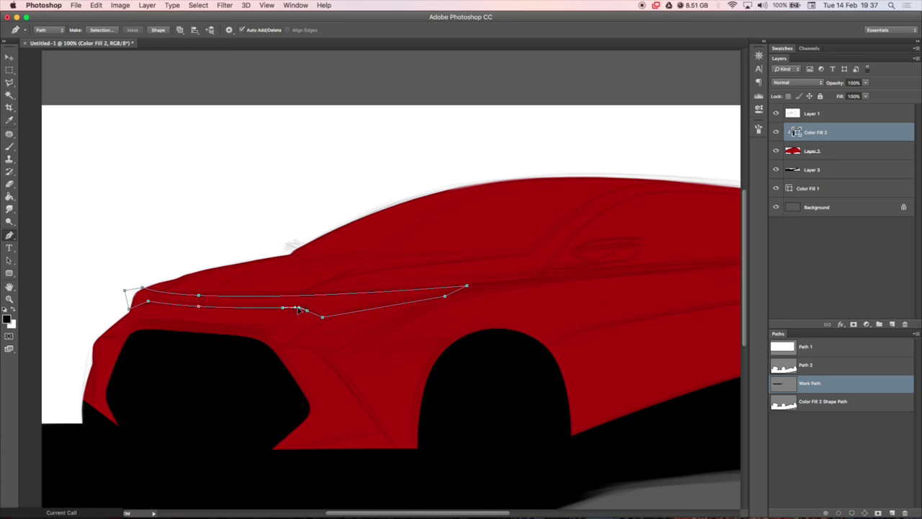
# Draw the black side-window outline along the roof and merge it into the fill shape
pyautogui.hscroll(5, 263, 275)
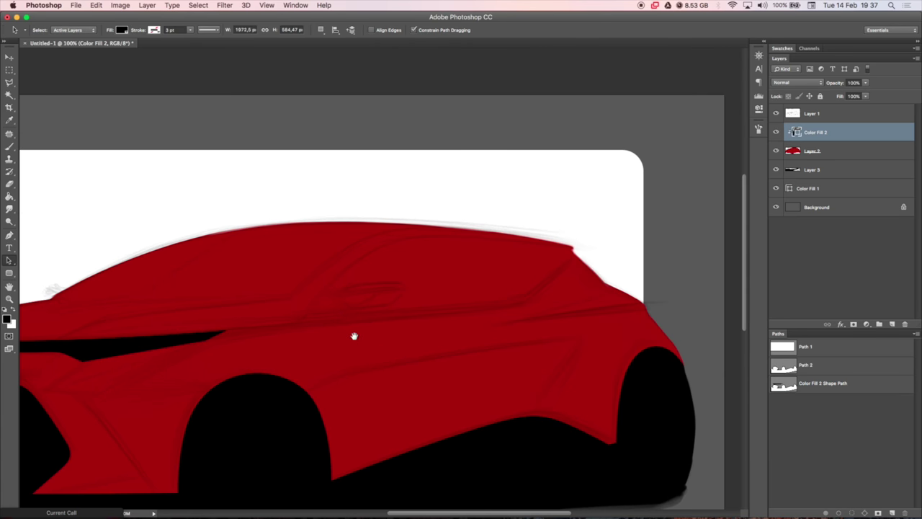
pyautogui.moveTo(312, 301); pyautogui.dragTo(298, 322)
pyautogui.moveTo(573, 247); pyautogui.dragTo(409, 225)
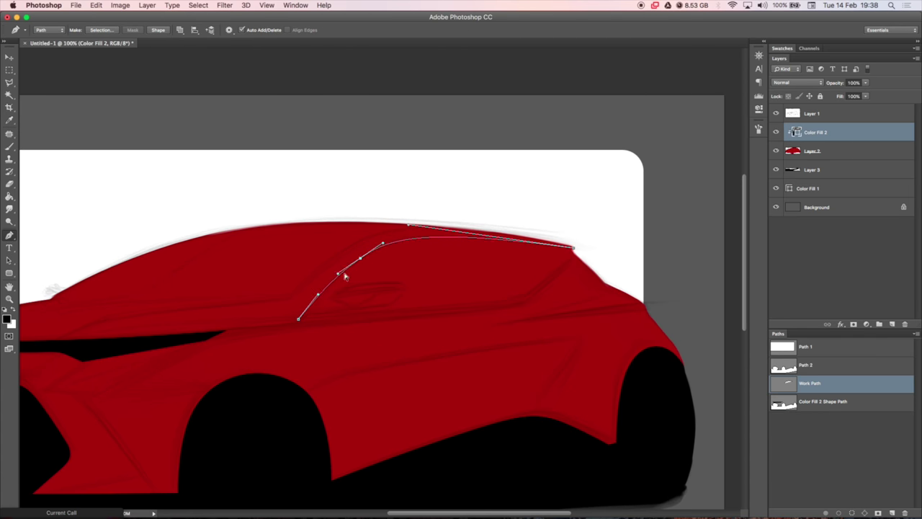
pyautogui.click(299, 322)
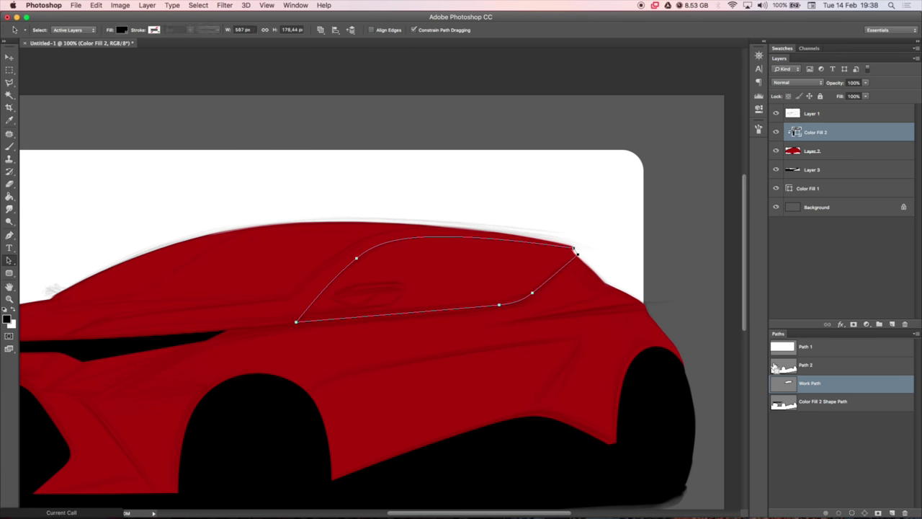
pyautogui.hscroll(-5, 464, 385)
pyautogui.hotkey('ctrl', 't')
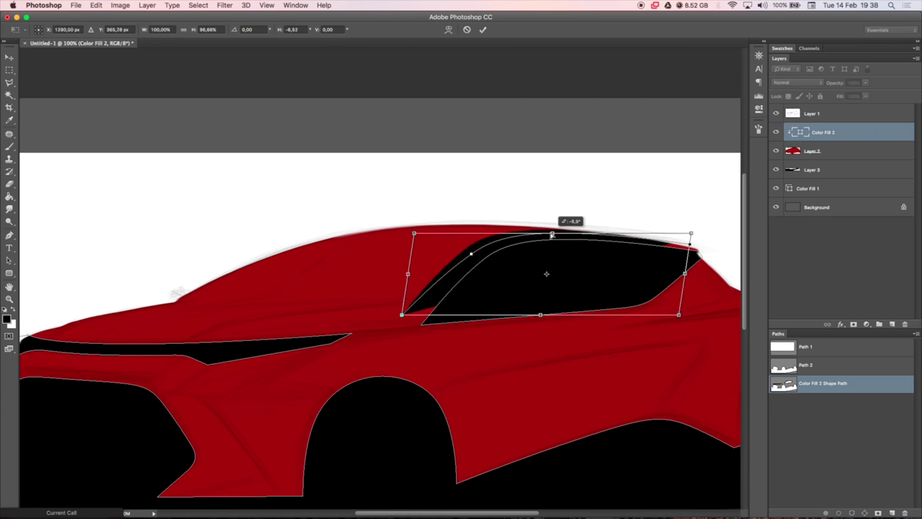
pyautogui.press('Return')
pyautogui.press('a')
# Copy the window into a windscreen, stretch it and curve it to match the roof
pyautogui.moveTo(485, 240); pyautogui.dragTo(288, 233)
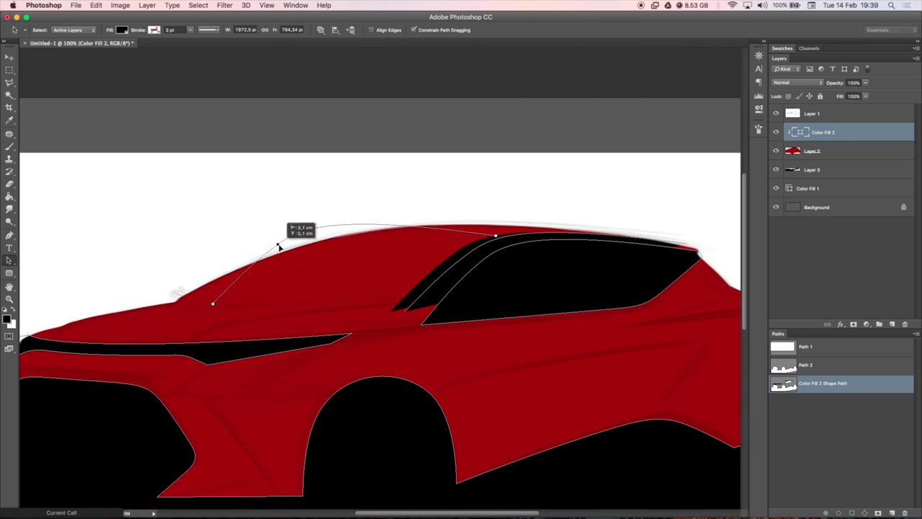
pyautogui.hotkey('ctrl', 't')
pyautogui.moveTo(495, 233); pyautogui.dragTo(589, 228)
pyautogui.press('Return')
pyautogui.press('p')
pyautogui.moveTo(493, 303); pyautogui.dragTo(416, 305)
pyautogui.moveTo(284, 258); pyautogui.dragTo(324, 238)
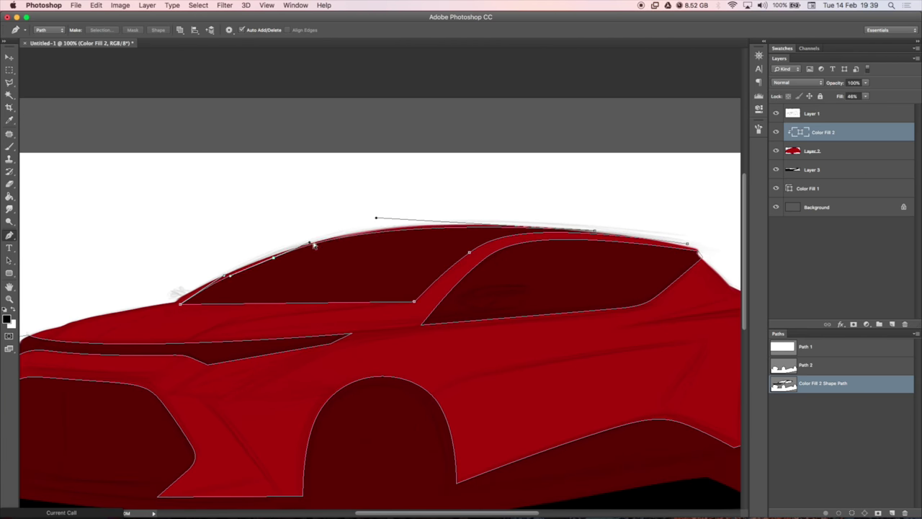
pyautogui.press('a')
pyautogui.hotkey('ctrl', '-')
pyautogui.click(857, 223)
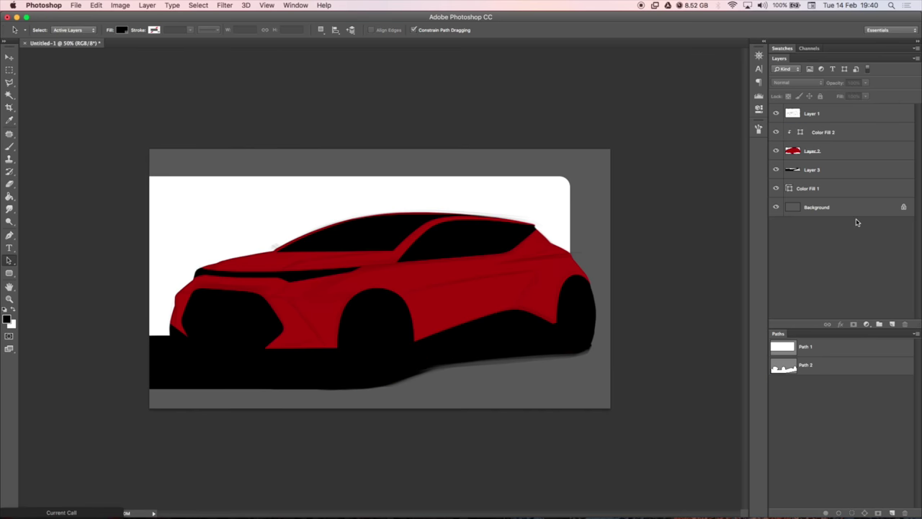
# Fit the spoked wheel image onto the front arch, narrowed to match the perspective
pyautogui.hotkey('ctrl', '+')
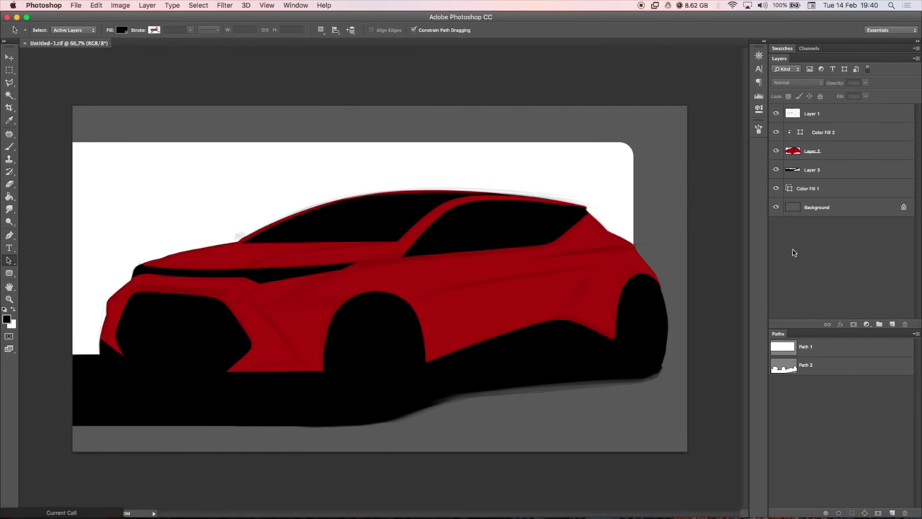
pyautogui.doubleClick(800, 132)
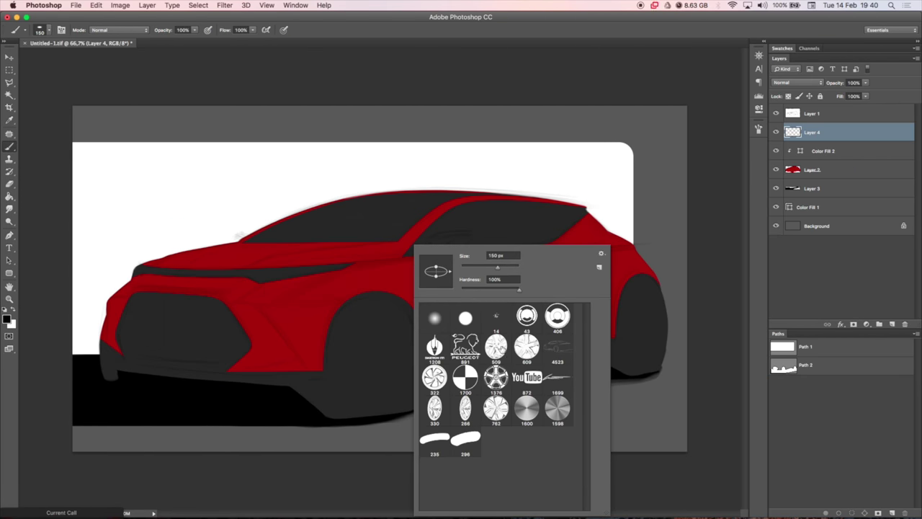
pyautogui.hotkey('ctrl', 't')
pyautogui.moveTo(357, 267); pyautogui.dragTo(380, 342)
pyautogui.moveTo(428, 303)
pyautogui.mouseDown()
pyautogui.moveTo(428, 338)
pyautogui.moveTo(413, 353)
pyautogui.moveTo(123, 329)
pyautogui.moveTo(141, 329)
pyautogui.mouseUp()
pyautogui.press('Return')
# Duplicate the wheel and place the copy in the rear arch
pyautogui.hotkey('ctrl', 'alt', 't')
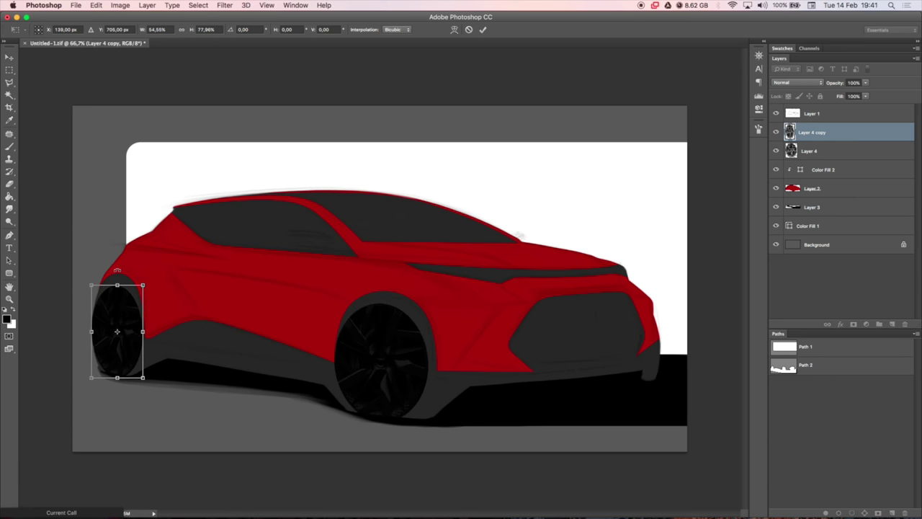
pyautogui.press('Return')
pyautogui.hotkey('ctrl', 't')
pyautogui.press('Return')
pyautogui.hotkey('ctrl', 'shift', 'h')
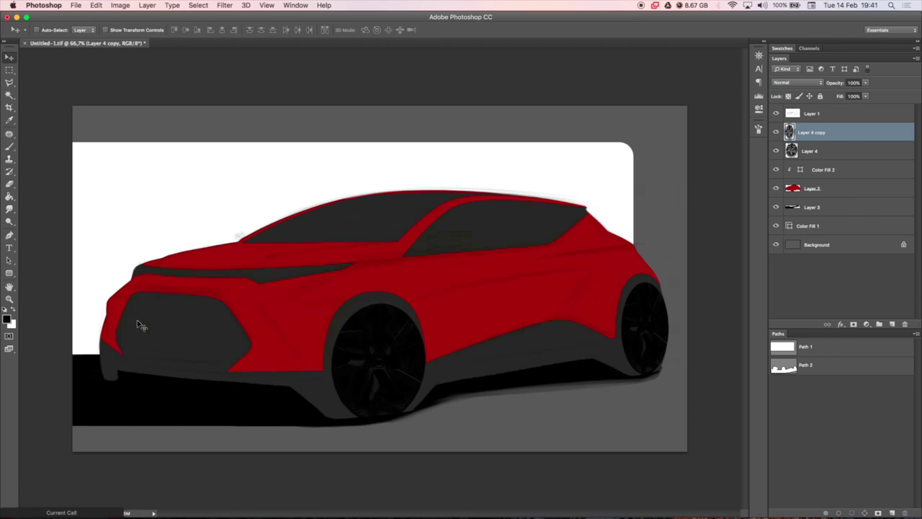
pyautogui.keyDown('shift'); pyautogui.click(826, 150); pyautogui.keyUp('shift')
pyautogui.click(814, 132)
# Darken parts of the rear wheel and hide the black fill layer
pyautogui.press('b')
pyautogui.press('F5')
pyautogui.press('F5')
pyautogui.moveTo(366, 330)
pyautogui.mouseDown()
pyautogui.moveTo(374, 361)
pyautogui.moveTo(319, 370)
pyautogui.moveTo(387, 296)
pyautogui.mouseUp()
pyautogui.hotkey('alt', '[')
pyautogui.press('e')
pyautogui.click(776, 169)
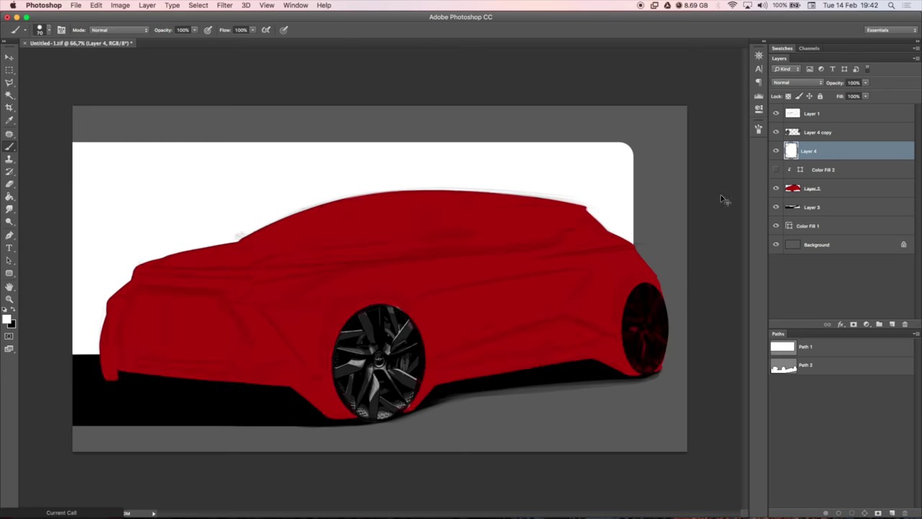
# Erase excess around the rear wheel and show the black fill layer again
pyautogui.hotkey('ctrl', '+')
pyautogui.hscroll(5, 418, 374)
pyautogui.moveTo(401, 181); pyautogui.dragTo(411, 263)
pyautogui.click(776, 170)
pyautogui.hotkey('ctrl', '-')
pyautogui.press('v')
pyautogui.press('a')
pyautogui.click(823, 170)
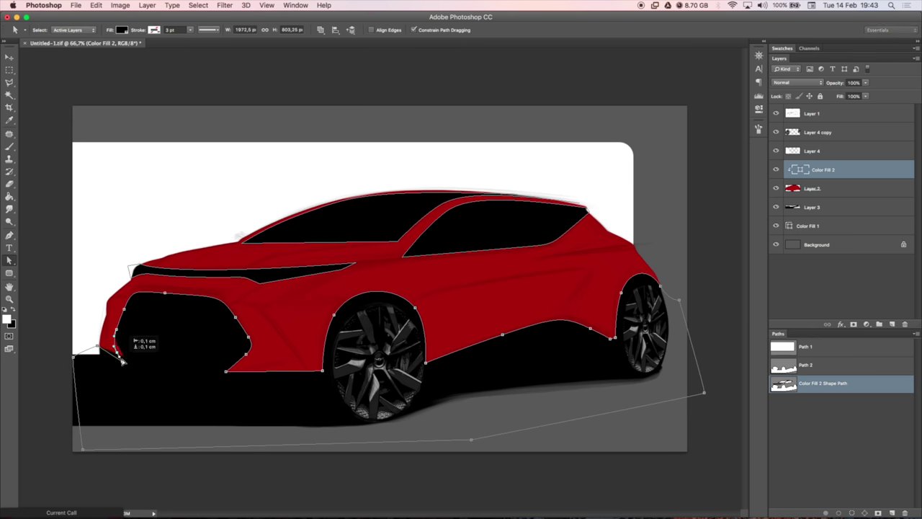
# Tweak the black fill's lower front outline and confirm the Color Fill 1 colour
pyautogui.press('p')
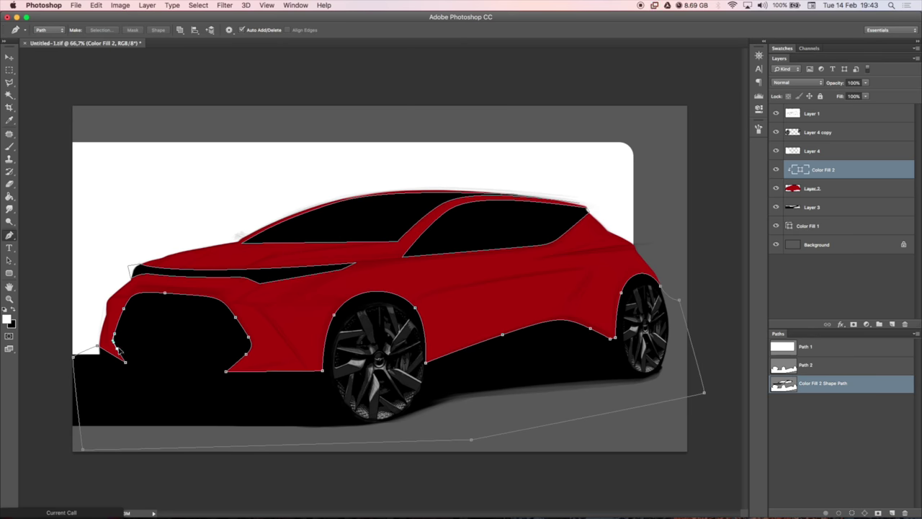
pyautogui.press('Return')
pyautogui.press('a')
pyautogui.doubleClick(790, 226)
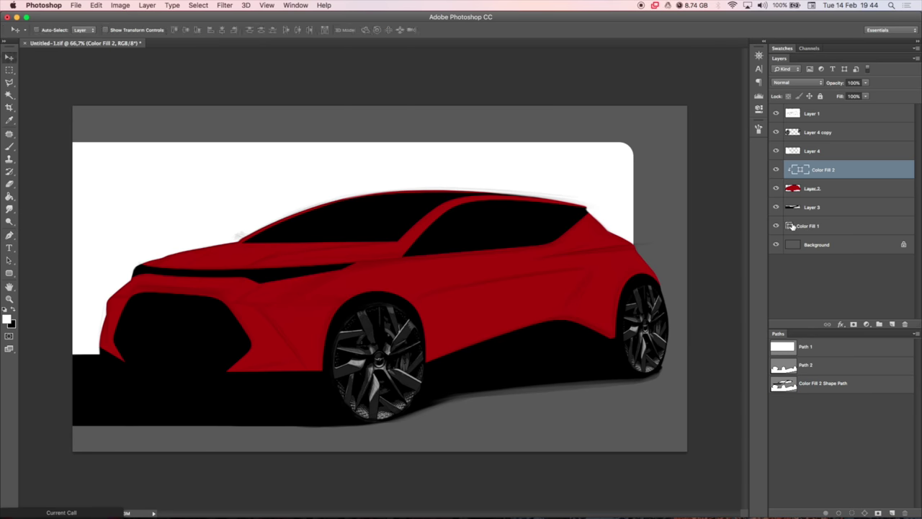
pyautogui.click(755, 69)
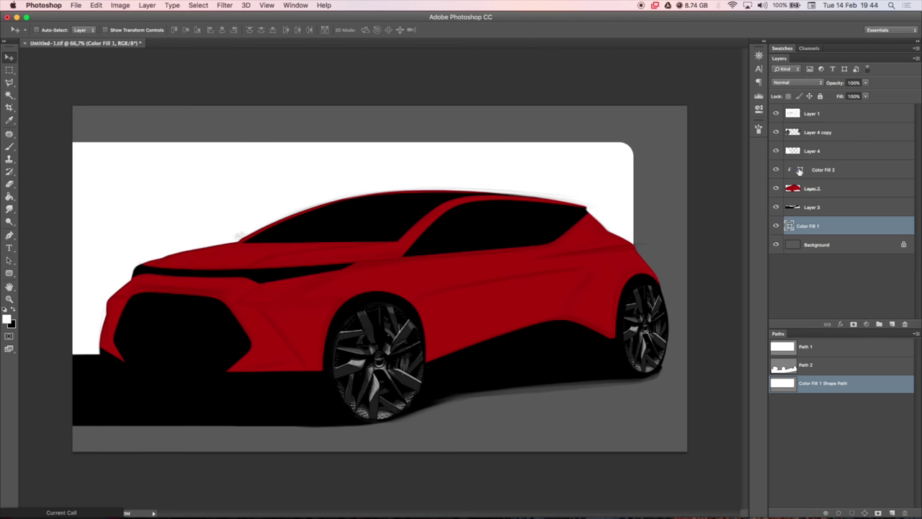
# Add a new empty layer clipped to the red body fill layer
pyautogui.click(807, 170)
pyautogui.press('a')
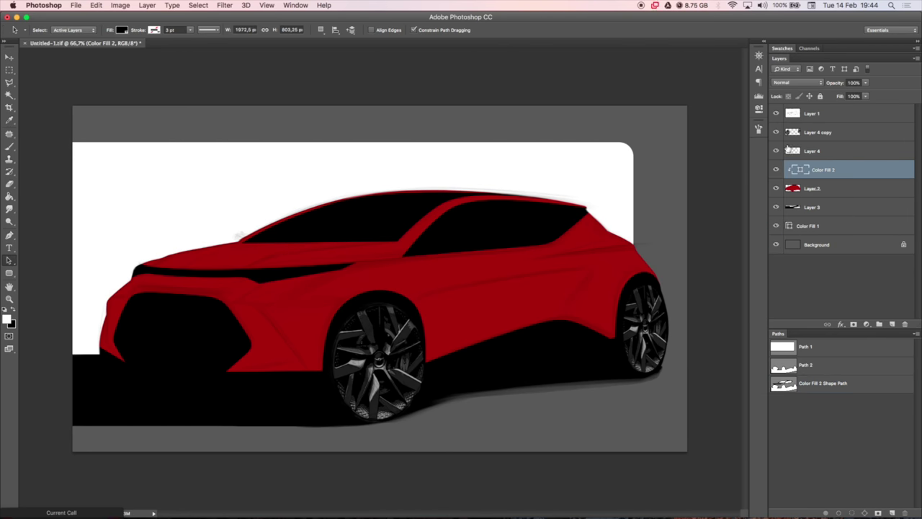
pyautogui.click(831, 133)
pyautogui.click(821, 150)
pyautogui.click(891, 324)
pyautogui.doubleClick(821, 151)
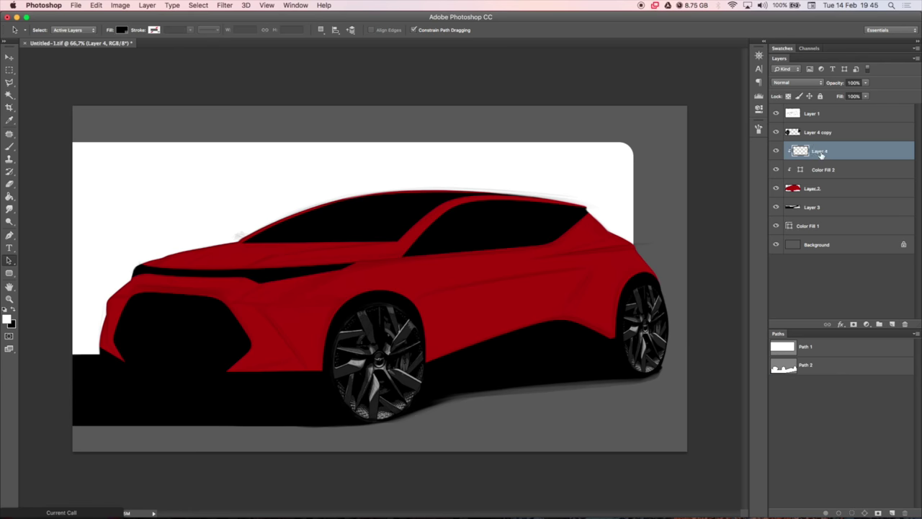
# Name the layer SHADOW and set a soft brush at 20% flow, size 150
pyautogui.write('SHADOWb')
pyautogui.click(758, 128)
pyautogui.click(759, 128)
pyautogui.hotkey('shift', '2')
pyautogui.rightClick(271, 247)
pyautogui.press('Return')
pyautogui.press('[')
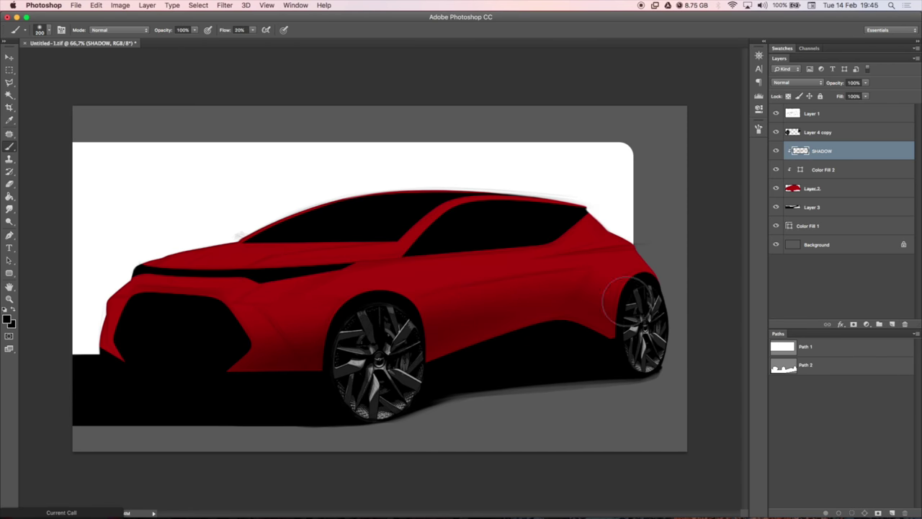
pyautogui.press('[')
pyautogui.press('[')
pyautogui.press('[')
pyautogui.press(']')
pyautogui.press(']')
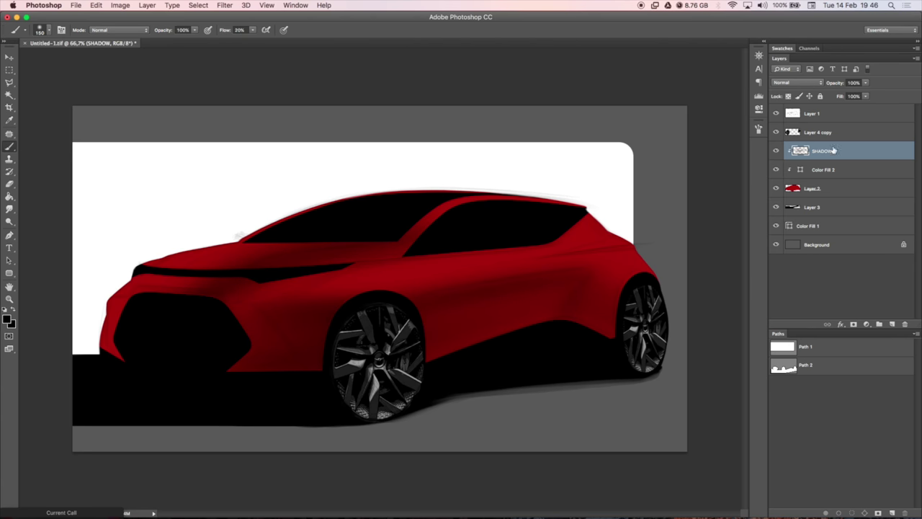
# Add a clipped layer and paint soft white over the front, hood and windshield
pyautogui.hotkey('ctrl', 'shift', 'alt', 'n')
pyautogui.press('x')
pyautogui.press(']')
pyautogui.moveTo(120, 235); pyautogui.dragTo(576, 206)
pyautogui.press('[')
pyautogui.press('[')
pyautogui.doubleClick(822, 151)
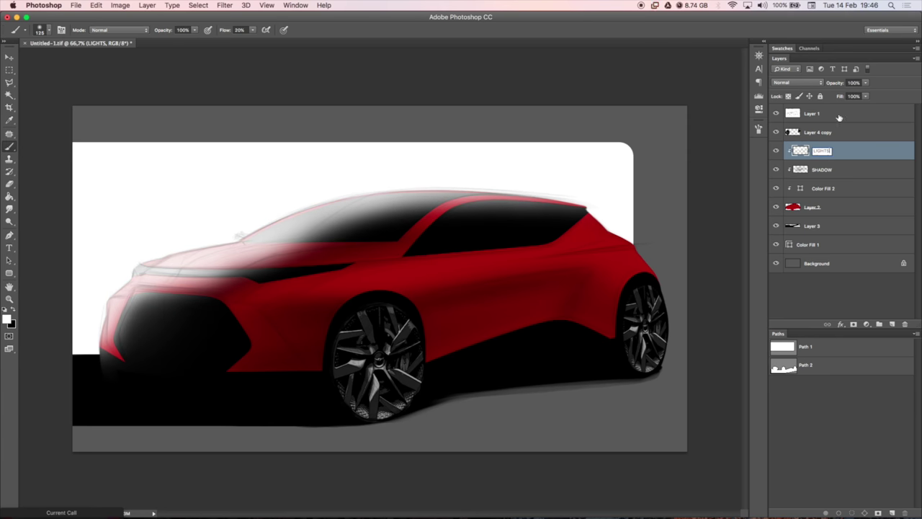
# Erase the white wash from the grille and headlight, then add a layer mask to LIGHTS #1
pyautogui.keyDown('ctrl'); pyautogui.click(784, 368); pyautogui.keyUp('ctrl')
pyautogui.press('e')
pyautogui.moveTo(137, 327)
pyautogui.mouseDown()
pyautogui.moveTo(216, 340)
pyautogui.moveTo(200, 271)
pyautogui.moveTo(525, 206)
pyautogui.moveTo(302, 258)
pyautogui.moveTo(505, 199)
pyautogui.mouseUp()
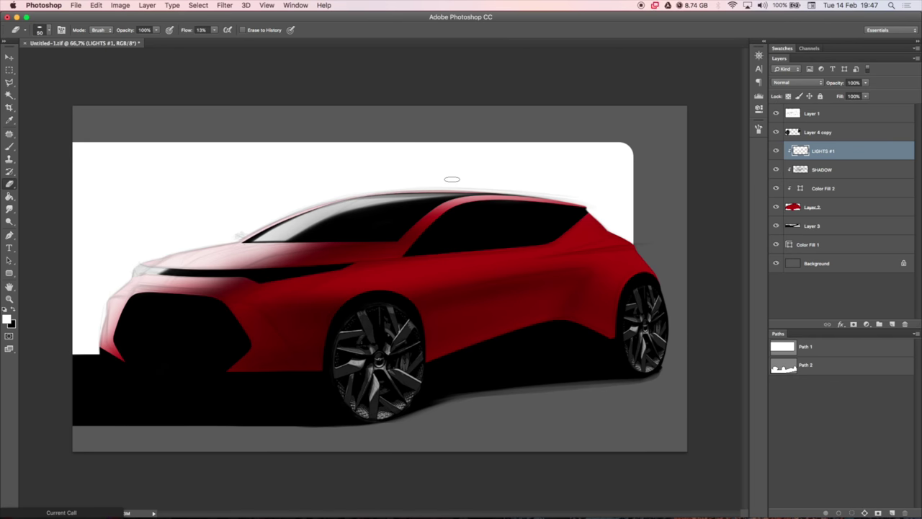
pyautogui.click(854, 325)
# Paint black in the mask to trim highlights along the hood edge and grille line
pyautogui.press('super+plus')
pyautogui.press('b')
pyautogui.press('F5')
pyautogui.moveTo(727, 248); pyautogui.dragTo(728, 245)
pyautogui.press('F5')
pyautogui.press('x')
pyautogui.press('[')
pyautogui.press('[')
pyautogui.press('[')
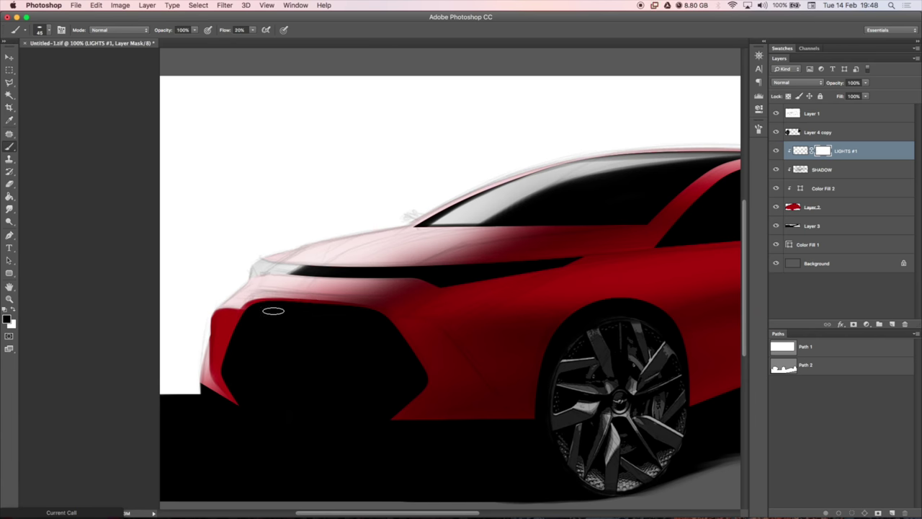
pyautogui.moveTo(266, 307); pyautogui.dragTo(424, 278)
pyautogui.moveTo(325, 272)
pyautogui.mouseDown()
pyautogui.moveTo(505, 248)
pyautogui.moveTo(460, 241)
pyautogui.mouseUp()
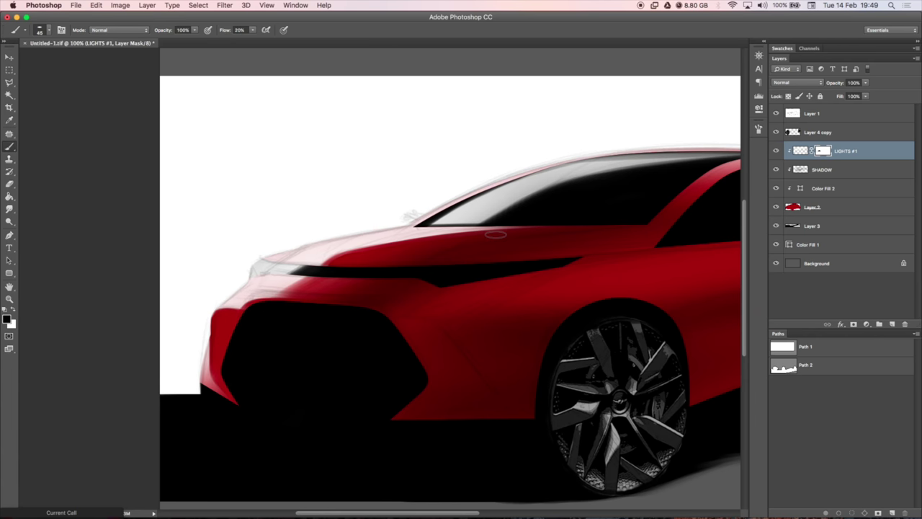
# Mask the highlights near the headlight and windshield, then add a new clipped layer above
pyautogui.press(']')
pyautogui.press(']')
pyautogui.press(']')
pyautogui.moveTo(530, 227); pyautogui.dragTo(378, 231)
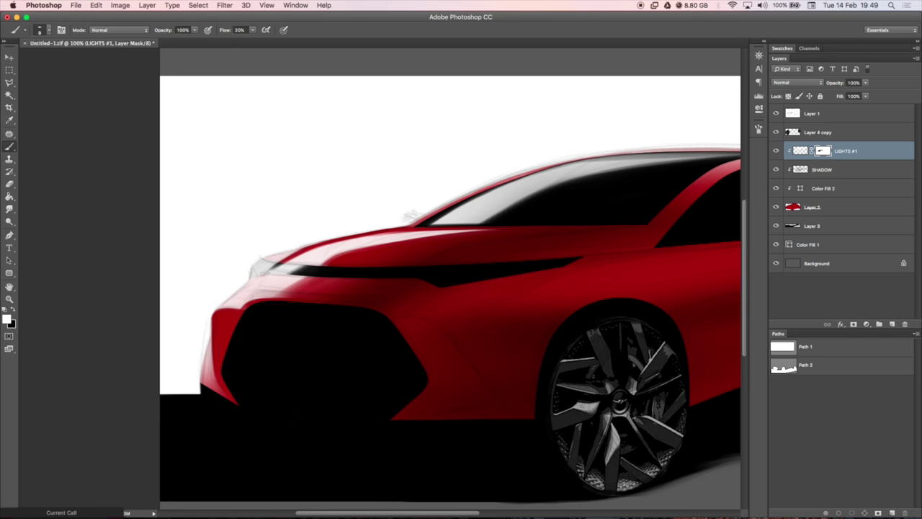
pyautogui.moveTo(343, 267); pyautogui.dragTo(259, 271)
pyautogui.keyDown('alt'); pyautogui.keyDown('space'); pyautogui.click(373, 264); pyautogui.keyUp('space'); pyautogui.keyUp('alt')
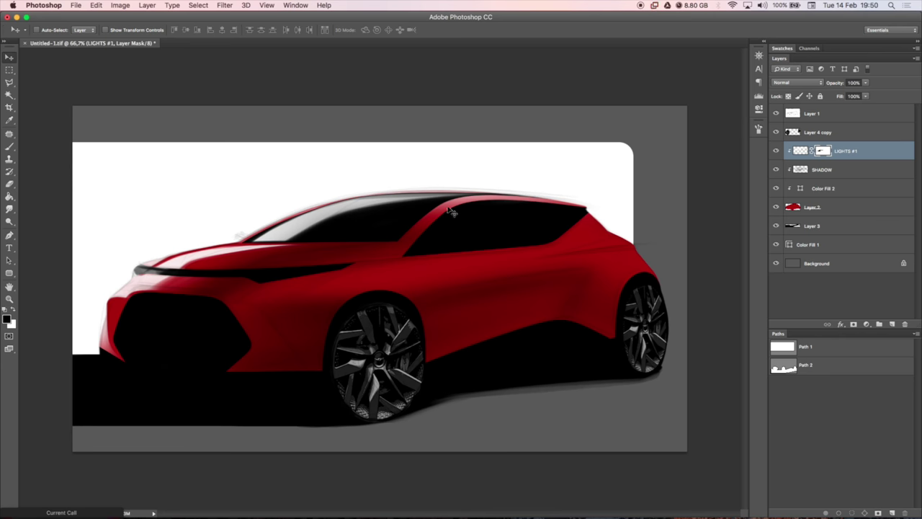
pyautogui.moveTo(365, 219); pyautogui.dragTo(490, 206)
pyautogui.hotkey('ctrl', 'shift', 'alt', 'n')
pyautogui.write('LIGHTS #2')
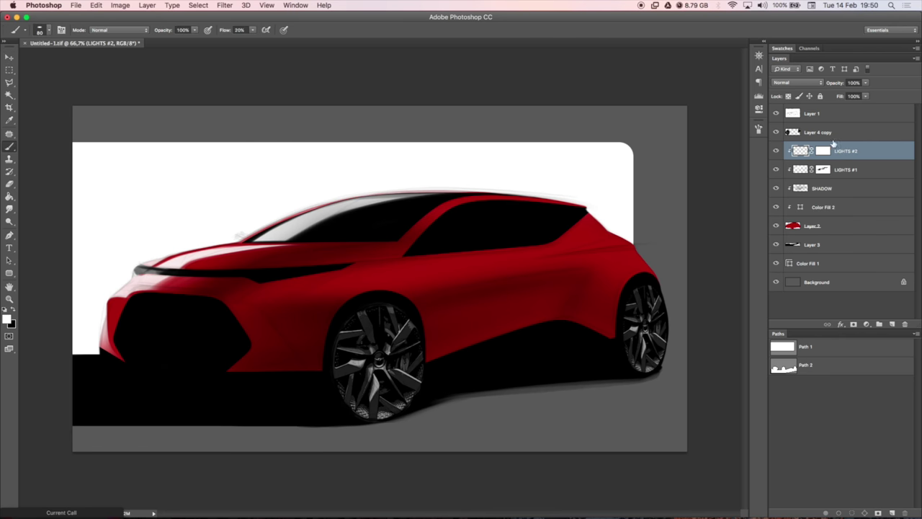
# Wash white over the car's side and windows with a 500 px brush on LIGHTS #2
pyautogui.press(']')
pyautogui.press(']')
pyautogui.press(']')
pyautogui.moveTo(377, 264)
pyautogui.mouseDown()
pyautogui.moveTo(617, 267)
pyautogui.moveTo(679, 284)
pyautogui.mouseUp()
pyautogui.moveTo(325, 267); pyautogui.dragTo(459, 231)
pyautogui.click(823, 150)
# Paint black in the mask over the headlight strip, rear side window and windshield
pyautogui.press('x')
pyautogui.keyDown('ctrl'); pyautogui.click(784, 366); pyautogui.keyUp('ctrl')
pyautogui.moveTo(422, 353); pyautogui.dragTo(339, 288)
pyautogui.press('[')
pyautogui.press('[')
pyautogui.press('[')
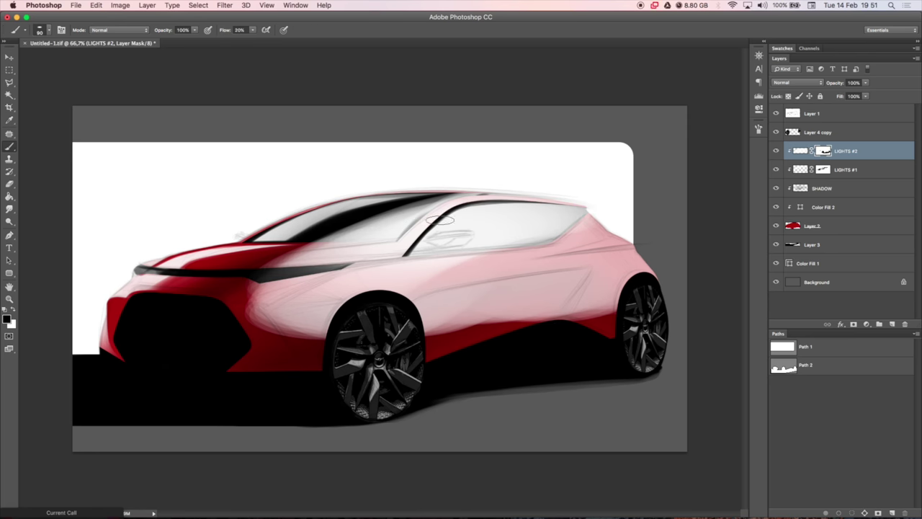
pyautogui.moveTo(440, 219); pyautogui.dragTo(580, 210)
pyautogui.moveTo(310, 245)
pyautogui.mouseDown()
pyautogui.moveTo(476, 218)
pyautogui.moveTo(568, 216)
pyautogui.mouseUp()
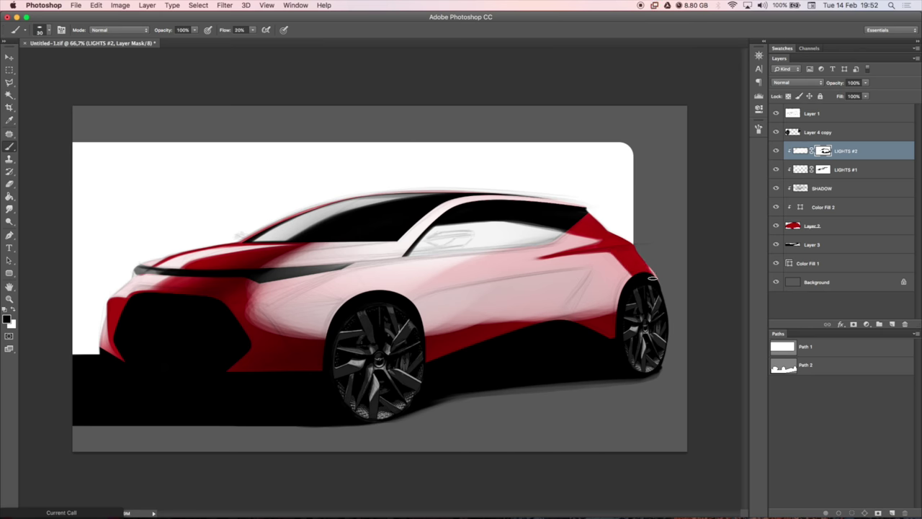
# Shape the side reflections: red streak, side-window lower edge, side panel and rear arch
pyautogui.scroll(2, 605, 289)
pyautogui.moveTo(389, 186); pyautogui.dragTo(588, 171)
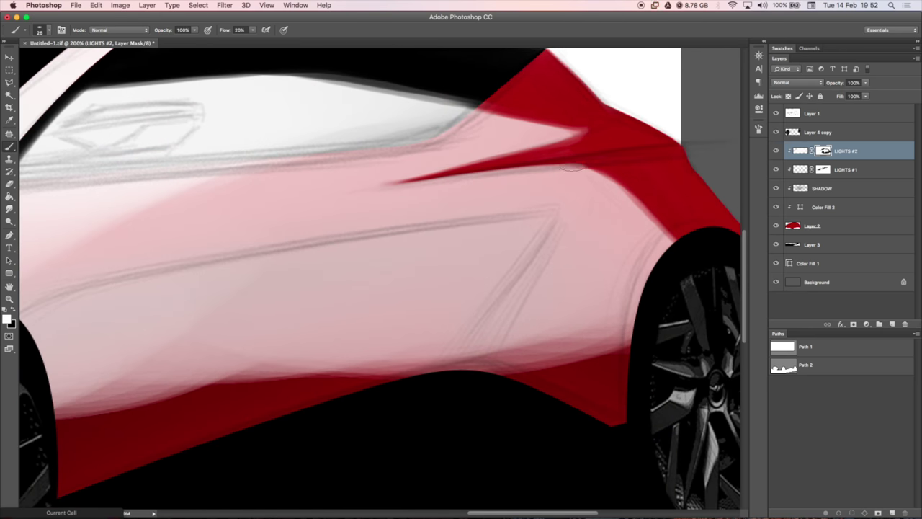
pyautogui.moveTo(517, 106); pyautogui.dragTo(577, 121)
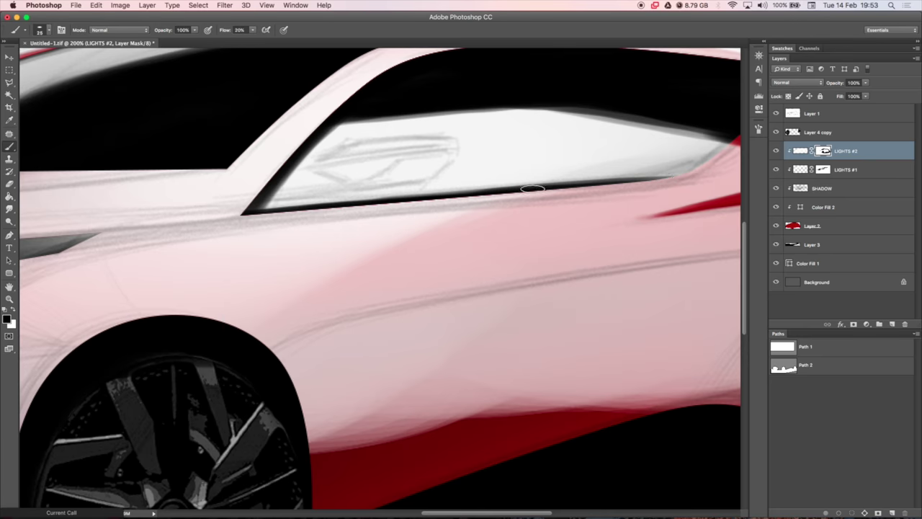
pyautogui.moveTo(404, 231); pyautogui.dragTo(506, 222)
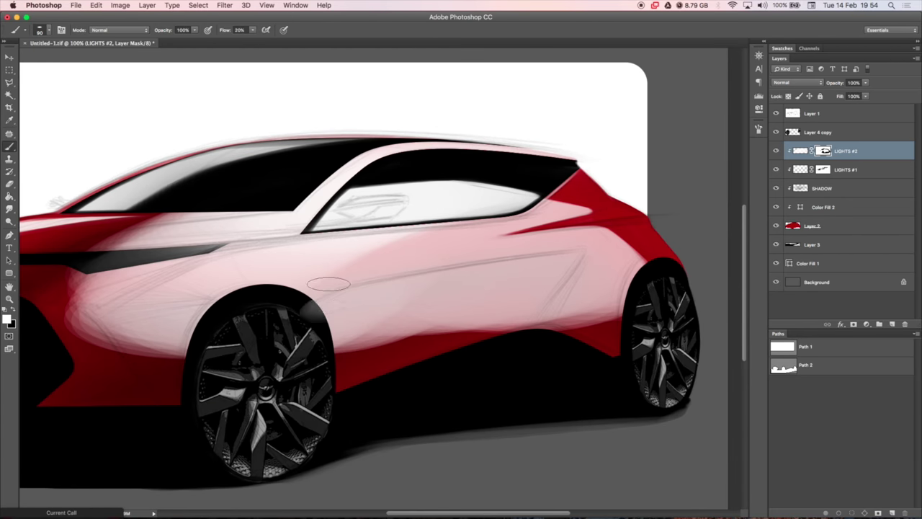
pyautogui.moveTo(328, 284); pyautogui.dragTo(572, 253)
pyautogui.press(']')
pyautogui.press(']')
pyautogui.press(']')
pyautogui.moveTo(555, 272); pyautogui.dragTo(620, 321)
# Tidy the rear fender highlight edge and darken the front panel highlight
pyautogui.press('super+plus')
pyautogui.press('super+plus')
pyautogui.moveTo(291, 191)
pyautogui.mouseDown()
pyautogui.moveTo(411, 286)
pyautogui.moveTo(285, 274)
pyautogui.mouseUp()
pyautogui.press('super+minus')
pyautogui.press('super+minus')
pyautogui.press(']')
pyautogui.press(']')
pyautogui.press(']')
pyautogui.moveTo(121, 263)
pyautogui.mouseDown()
pyautogui.moveTo(284, 279)
pyautogui.moveTo(521, 173)
pyautogui.mouseUp()
pyautogui.press('[')
pyautogui.press('[')
pyautogui.press('[')
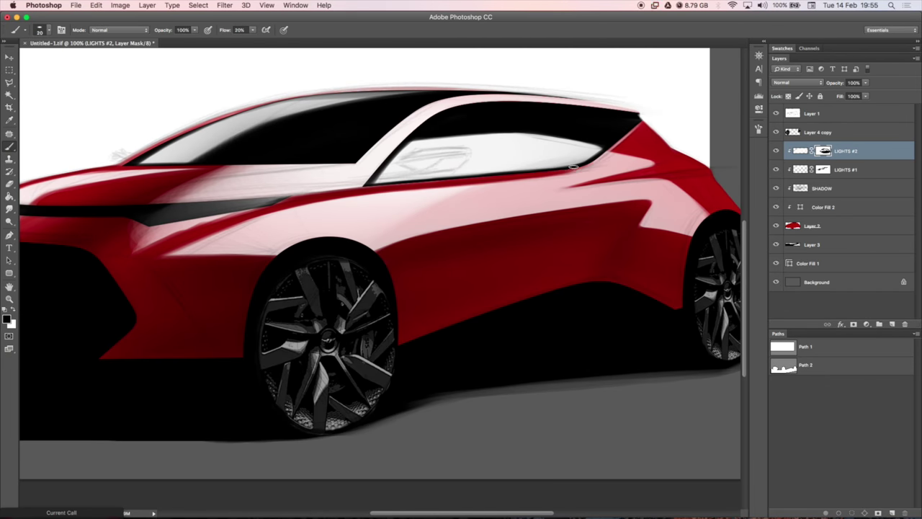
pyautogui.press('super+plus')
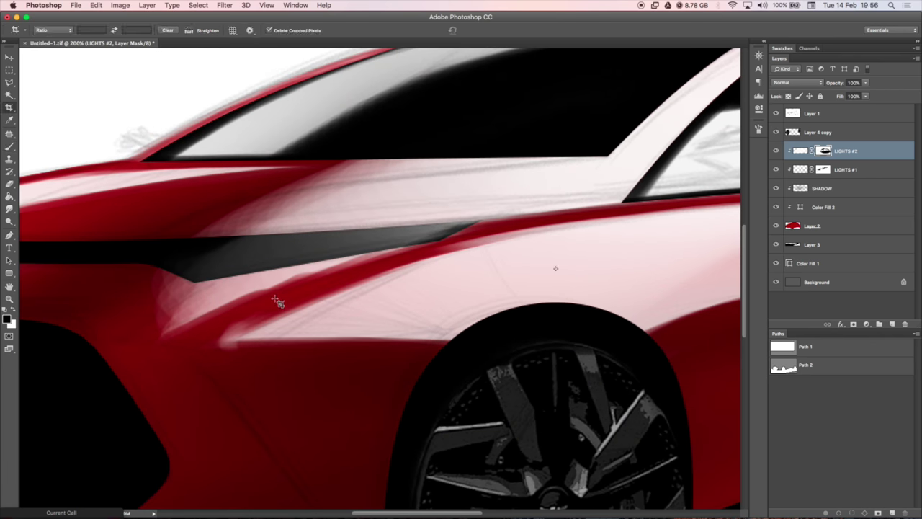
# Darken the front fender and beltline highlights, and set LIGHTS #1 fill to 37%
pyautogui.press('b')
pyautogui.moveTo(279, 302)
pyautogui.mouseDown()
pyautogui.moveTo(214, 351)
pyautogui.moveTo(267, 344)
pyautogui.moveTo(168, 274)
pyautogui.moveTo(406, 253)
pyautogui.moveTo(223, 208)
pyautogui.moveTo(216, 237)
pyautogui.moveTo(243, 212)
pyautogui.moveTo(592, 160)
pyautogui.mouseUp()
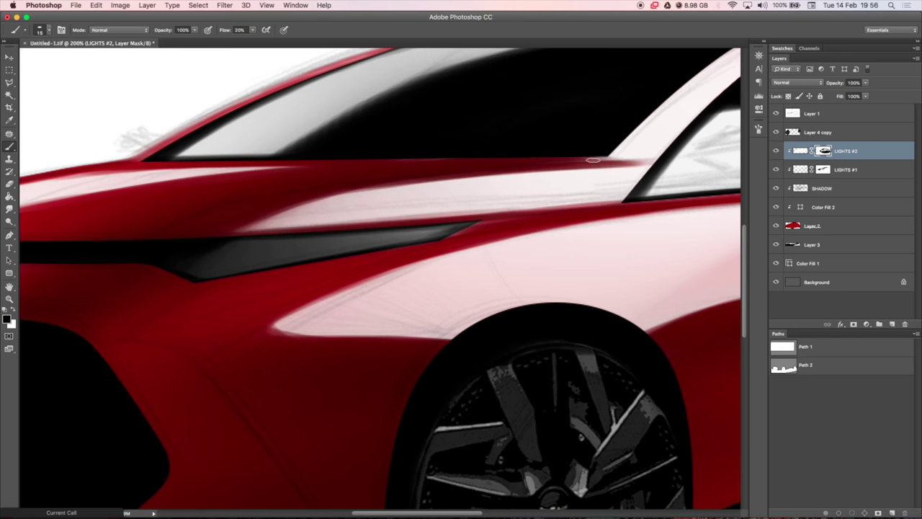
pyautogui.hotkey('ctrl', '0')
pyautogui.press(']')
pyautogui.press(']')
pyautogui.press(']')
pyautogui.moveTo(353, 255); pyautogui.dragTo(613, 205)
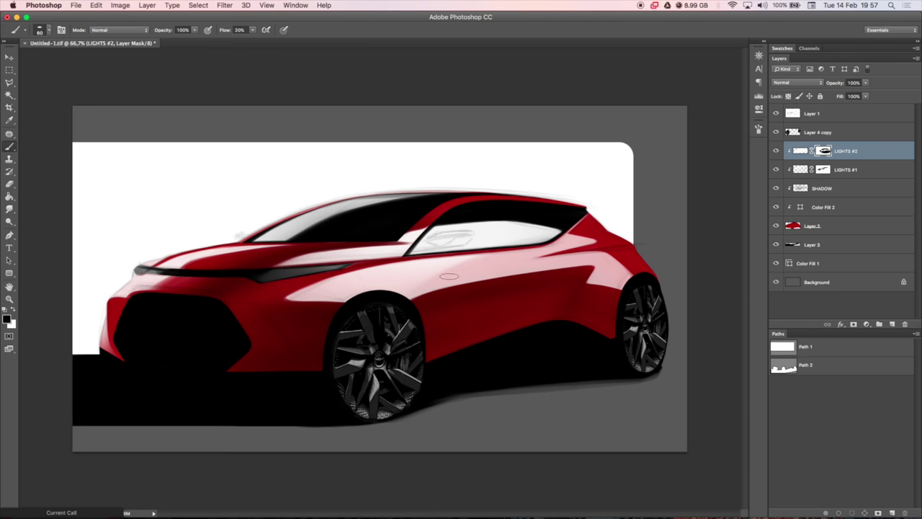
pyautogui.moveTo(865, 95); pyautogui.dragTo(834, 108)
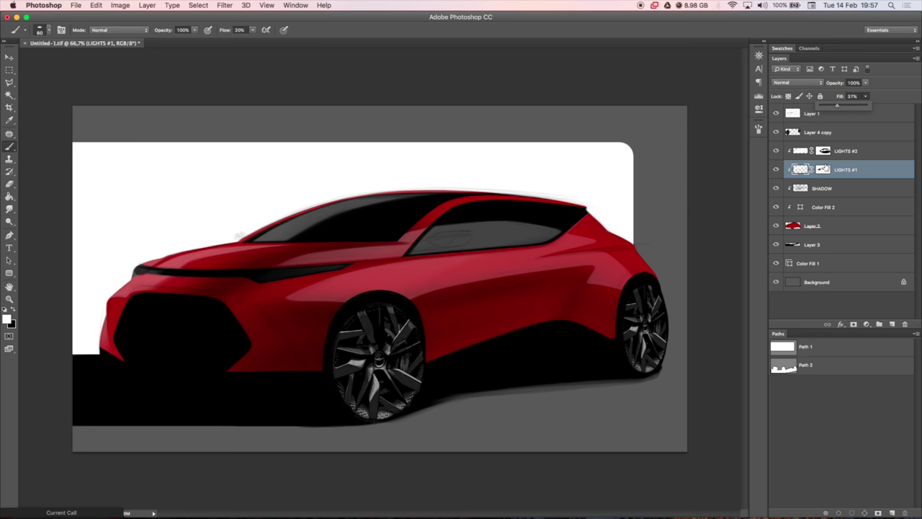
# Add a new layer named LIGHTS #3 above the highlights and clip it to the layers below
pyautogui.click(800, 151)
pyautogui.click(892, 325)
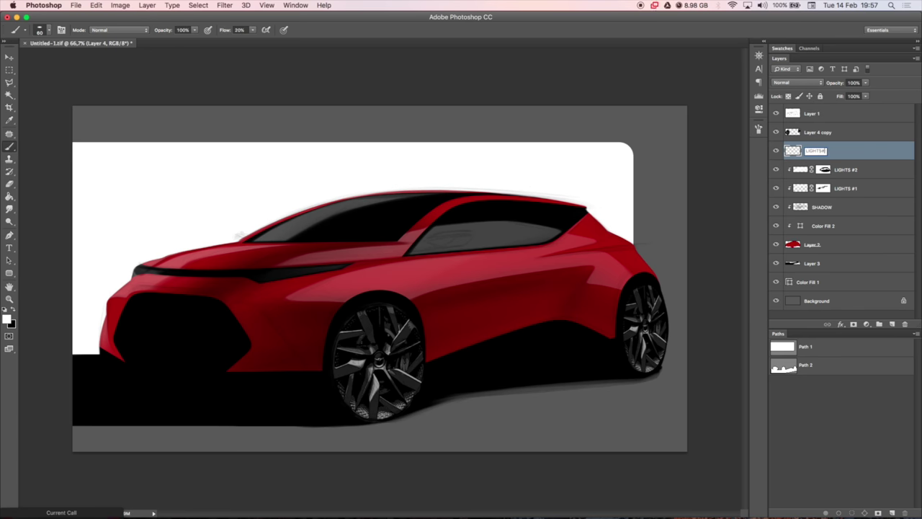
pyautogui.write('3')
pyautogui.press('Return')
pyautogui.press('super+plus')
pyautogui.press('super+alt+g')
# Set the brush to 15 px with 62% flow
pyautogui.press('F5')
pyautogui.press('F5')
pyautogui.hotkey('shift', '0')
pyautogui.press('F5')
pyautogui.press('F5')
pyautogui.hotkey('shift', '6')
pyautogui.hotkey('shift', '2')
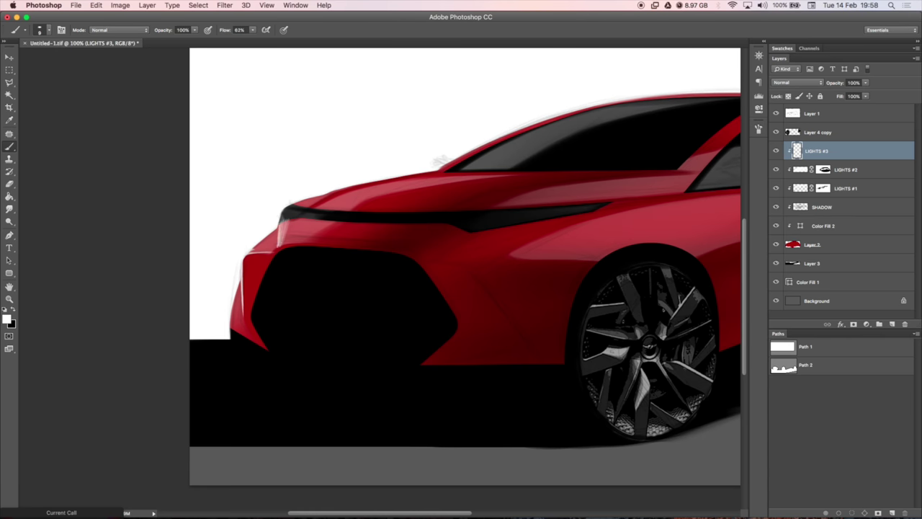
pyautogui.press('e')
pyautogui.press('b')
# Paint a thin white edge highlight up the red body
pyautogui.scroll(1, 308, 284)
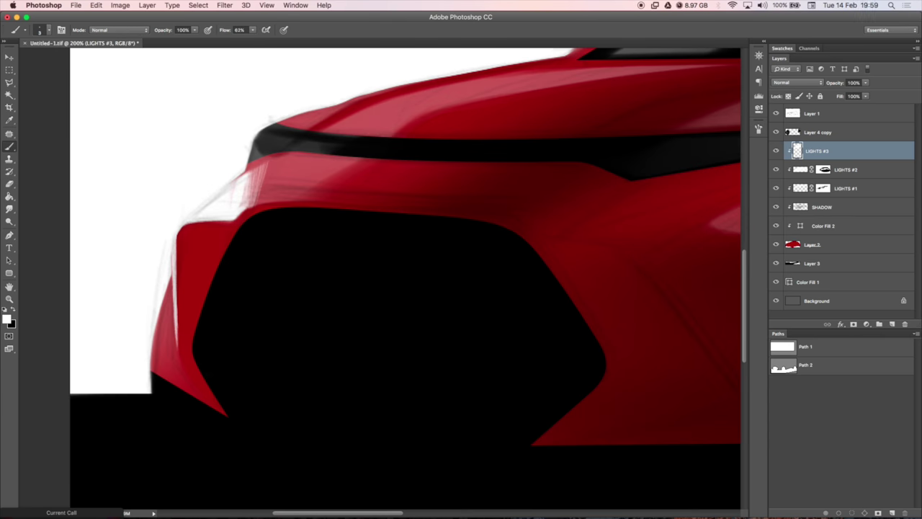
pyautogui.scroll(3, 403, 274)
pyautogui.hscroll(3, 404, 274)
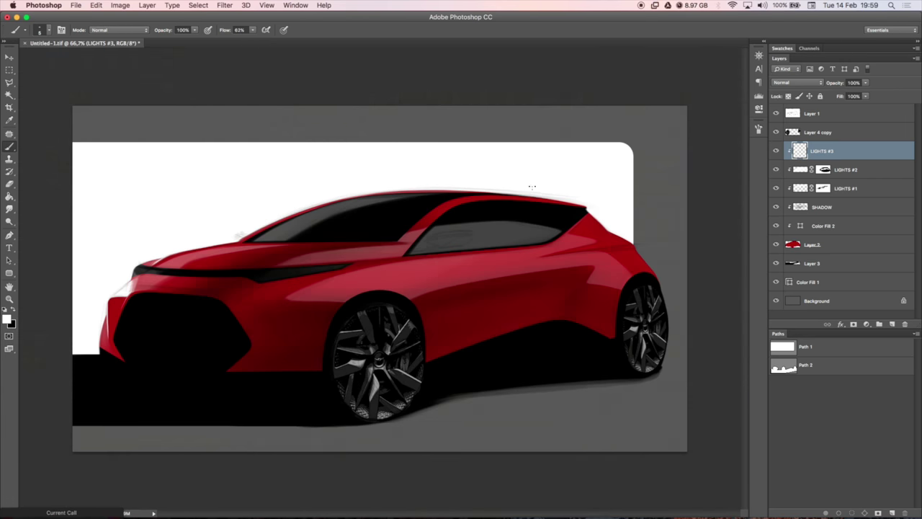
pyautogui.moveTo(537, 191); pyautogui.dragTo(470, 263)
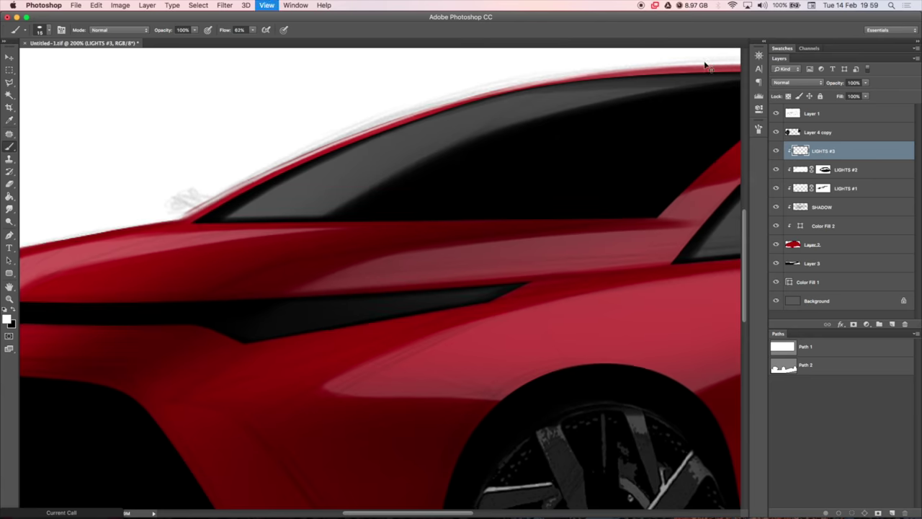
pyautogui.moveTo(705, 62); pyautogui.dragTo(233, 310)
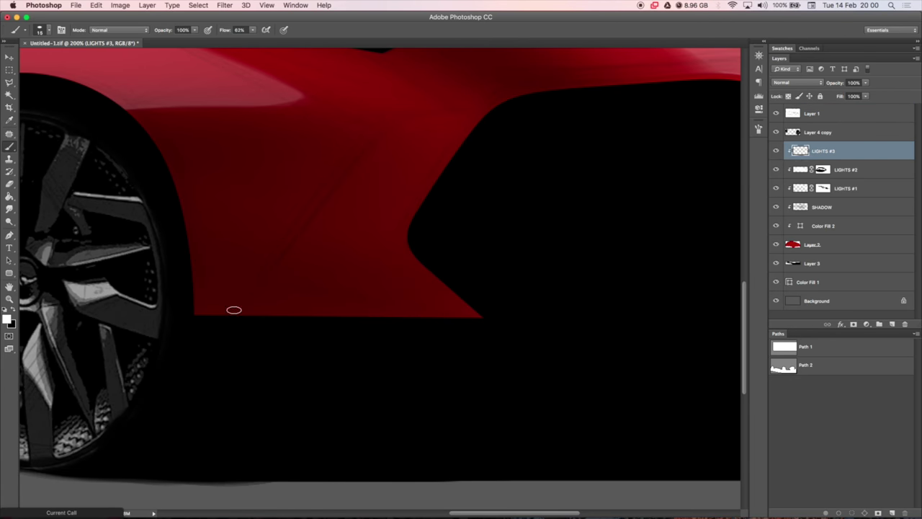
pyautogui.moveTo(264, 270); pyautogui.dragTo(437, 115)
pyautogui.hscroll(5, 490, 115)
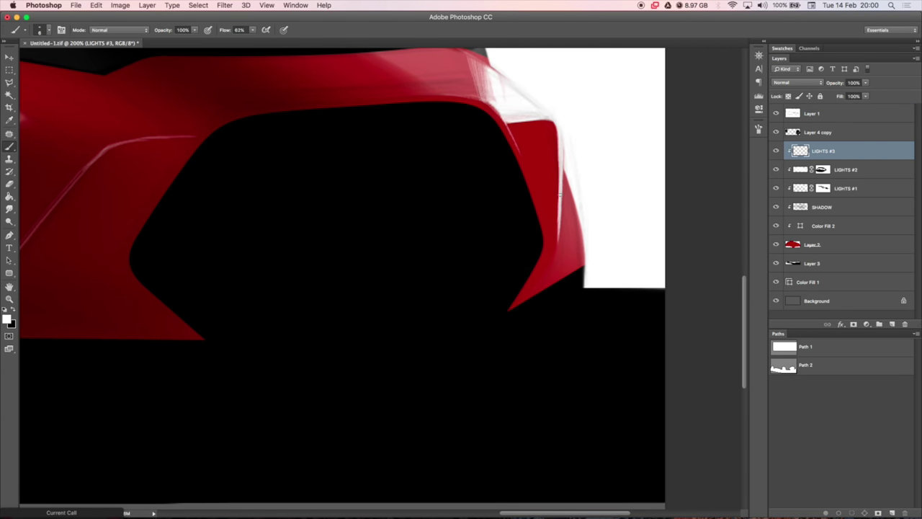
pyautogui.hscroll(5, 293, 109)
pyautogui.scroll(-5, 158, 206)
pyautogui.hotkey('ctrl', '-')
pyautogui.hotkey('ctrl', '-')
# Paint white highlight strokes along the fender crease beside the front wheel arch
pyautogui.press('a')
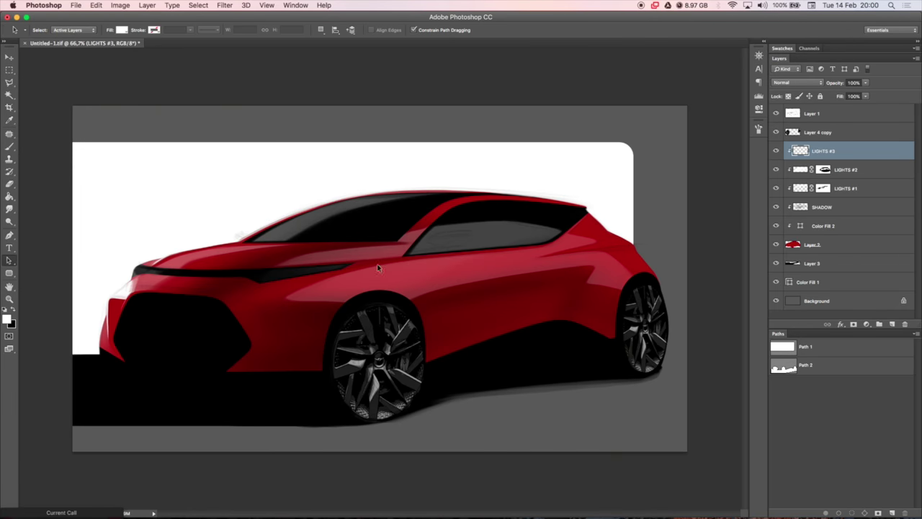
pyautogui.press('b')
pyautogui.hotkey('ctrl', '+')
pyautogui.rightClick(574, 117)
pyautogui.press('Escape')
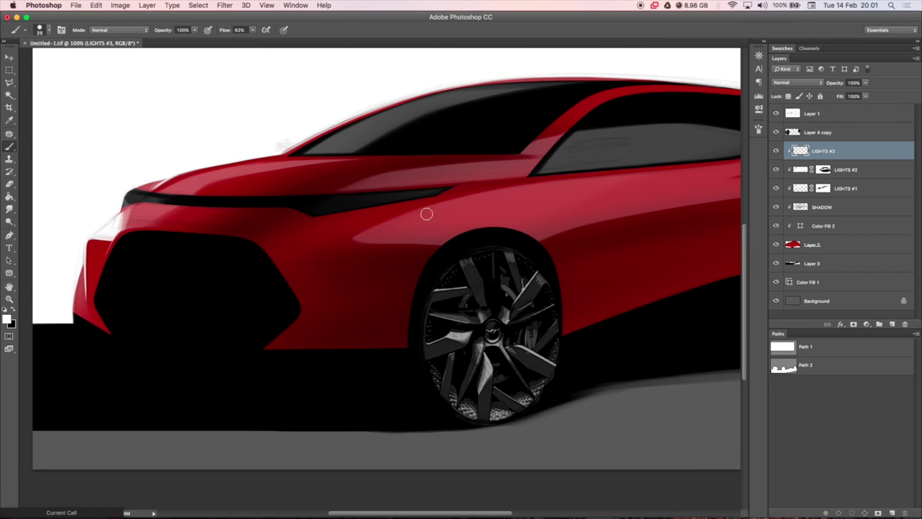
pyautogui.moveTo(447, 235); pyautogui.dragTo(389, 222)
pyautogui.hotkey('ctrl', '+')
pyautogui.moveTo(324, 177); pyautogui.dragTo(462, 188)
pyautogui.hscroll(-10, 211, 220)
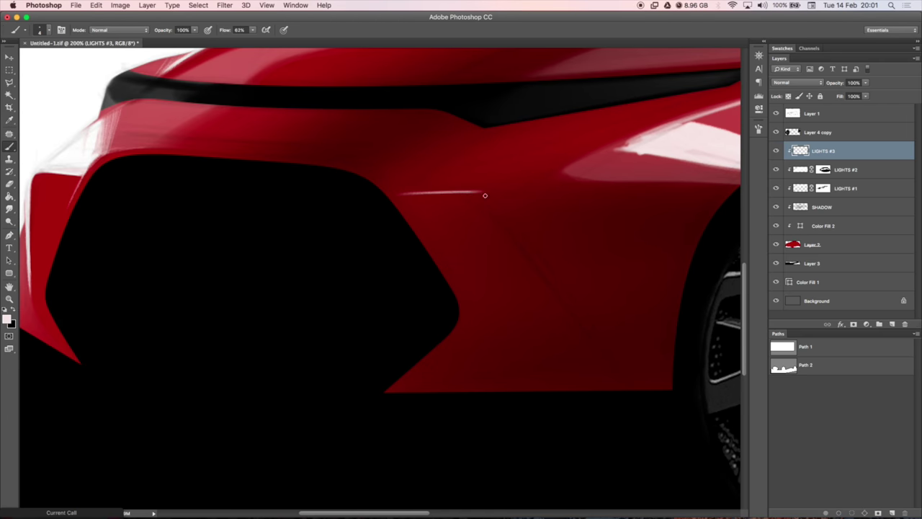
pyautogui.hscroll(10, 516, 227)
pyautogui.moveTo(400, 249); pyautogui.dragTo(526, 144)
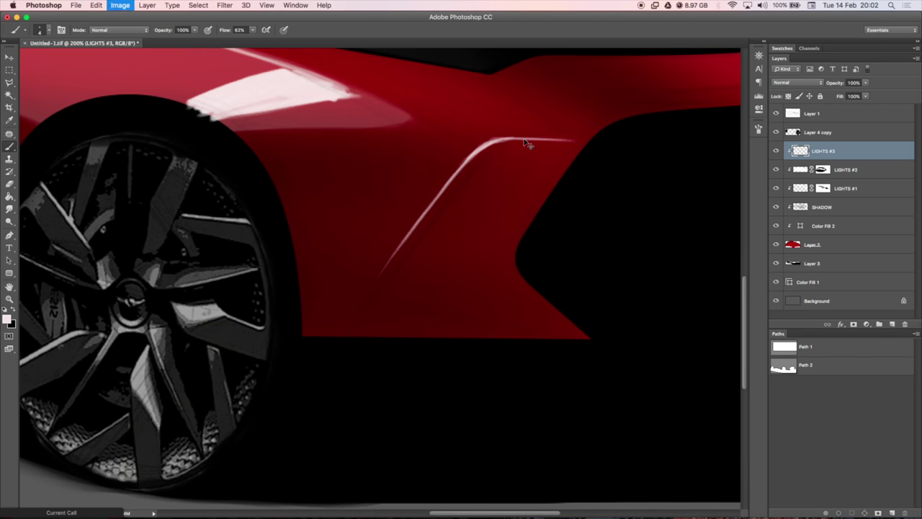
# Flip the canvas and brighten the upper crease where the two creases meet
pyautogui.hotkey('ctrl', 'shift', 'h')
pyautogui.moveTo(401, 127); pyautogui.dragTo(186, 211)
pyautogui.moveTo(358, 138); pyautogui.dragTo(201, 231)
pyautogui.moveTo(233, 196); pyautogui.dragTo(166, 210)
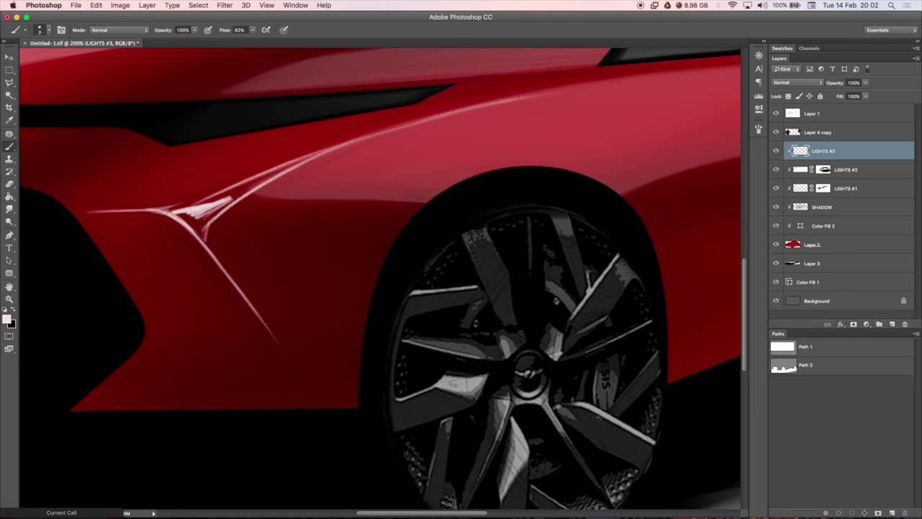
pyautogui.moveTo(208, 235)
pyautogui.mouseDown()
pyautogui.moveTo(322, 156)
pyautogui.moveTo(453, 110)
pyautogui.mouseUp()
pyautogui.hotkey('ctrl', '-')
pyautogui.moveTo(288, 245); pyautogui.dragTo(382, 204)
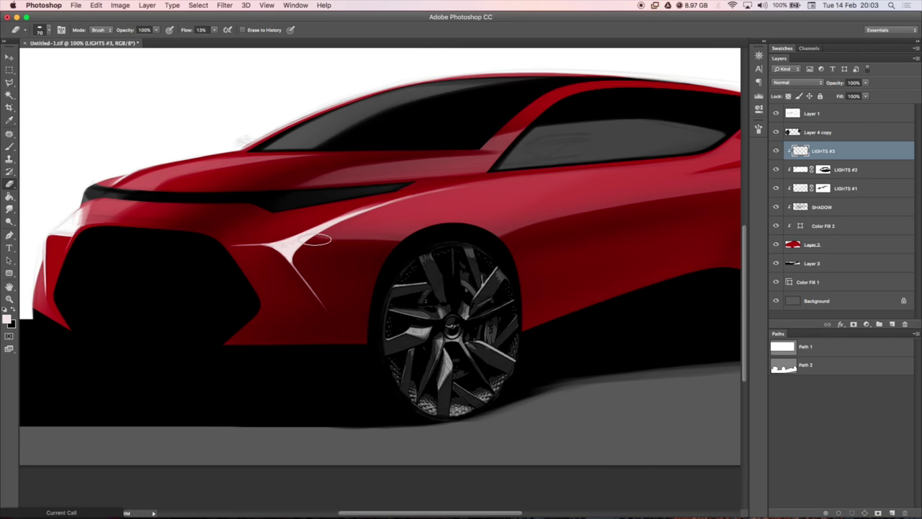
pyautogui.hotkey('ctrl', '+')
pyautogui.moveTo(317, 132)
pyautogui.mouseDown()
pyautogui.moveTo(220, 204)
pyautogui.moveTo(203, 200)
pyautogui.moveTo(270, 138)
pyautogui.moveTo(321, 128)
pyautogui.moveTo(224, 195)
pyautogui.mouseUp()
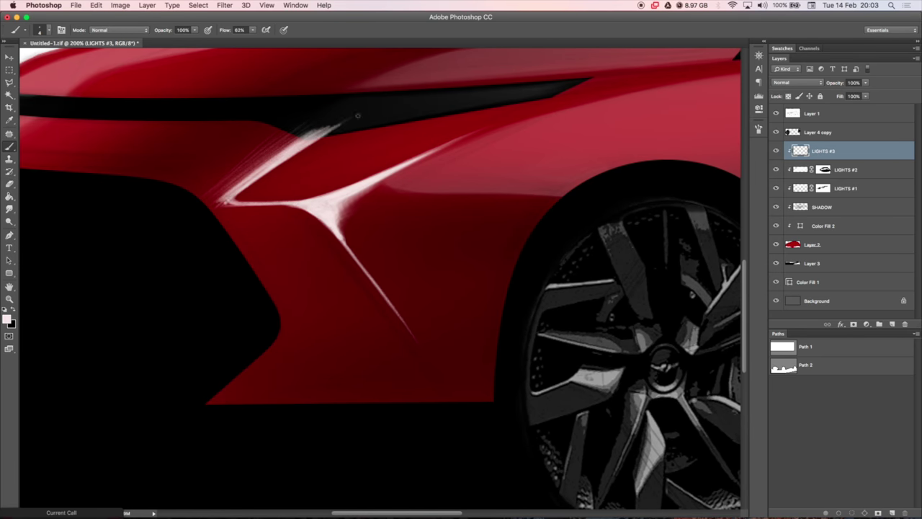
pyautogui.moveTo(358, 115); pyautogui.dragTo(229, 200)
# Fade the highlight ends with the low-flow Eraser and zoom back out
pyautogui.press('e')
pyautogui.moveTo(295, 137); pyautogui.dragTo(360, 119)
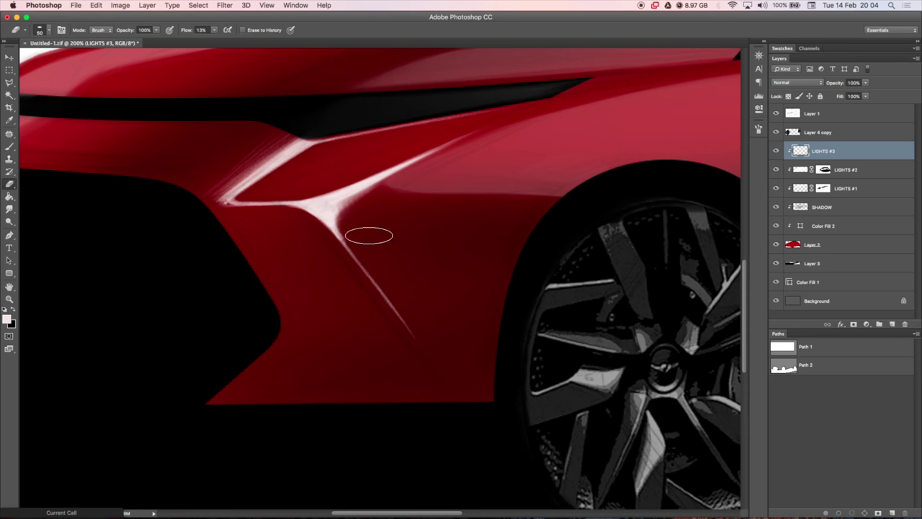
pyautogui.moveTo(411, 335); pyautogui.dragTo(353, 209)
pyautogui.press('super+minus')
pyautogui.press('b')
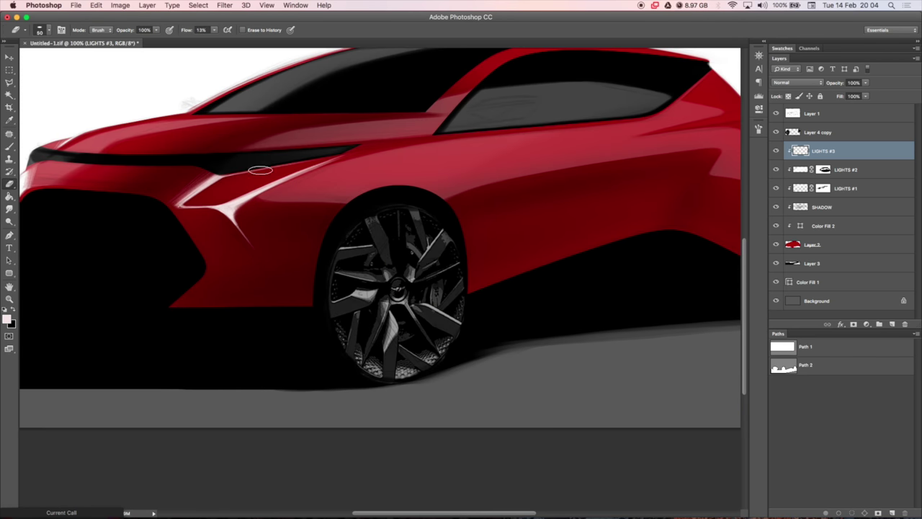
pyautogui.press('super+minus')
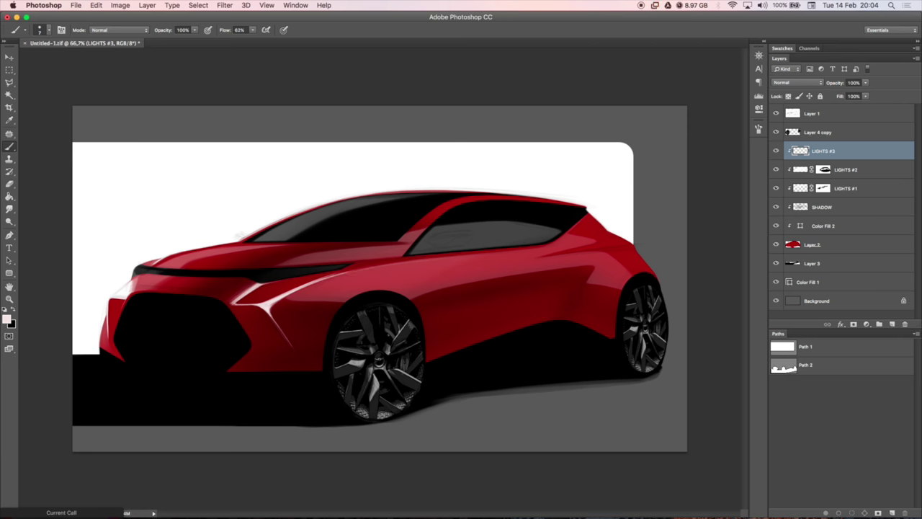
# Set the Eraser to a large 600 size
pyautogui.press('e')
pyautogui.rightClick(418, 227)
pyautogui.press('F5')
pyautogui.press('F5')
pyautogui.press('b')
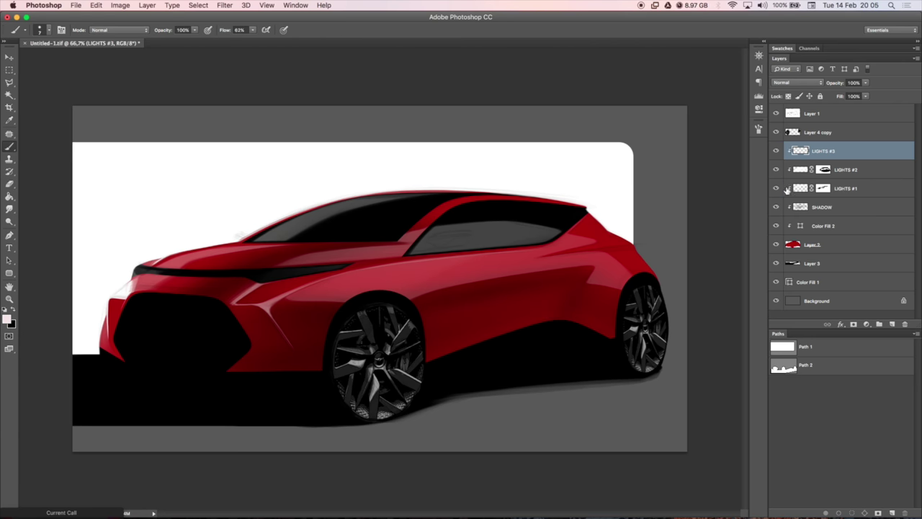
# Create a new layer named REFLECTED LIGHTS beneath the SHADOW layers
pyautogui.click(786, 191)
pyautogui.press('v')
pyautogui.keyDown('super'); pyautogui.click(892, 324); pyautogui.keyUp('super')
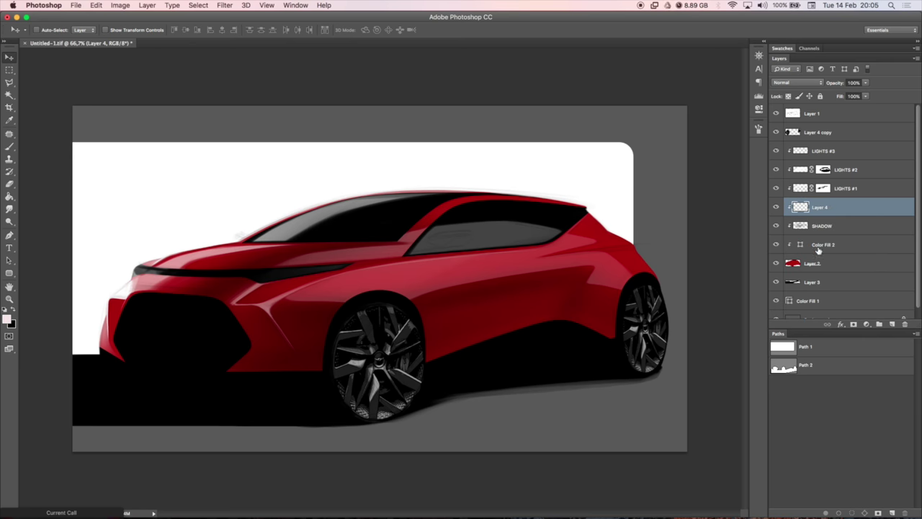
pyautogui.press('super+alt+shift+n')
pyautogui.doubleClick(821, 245)
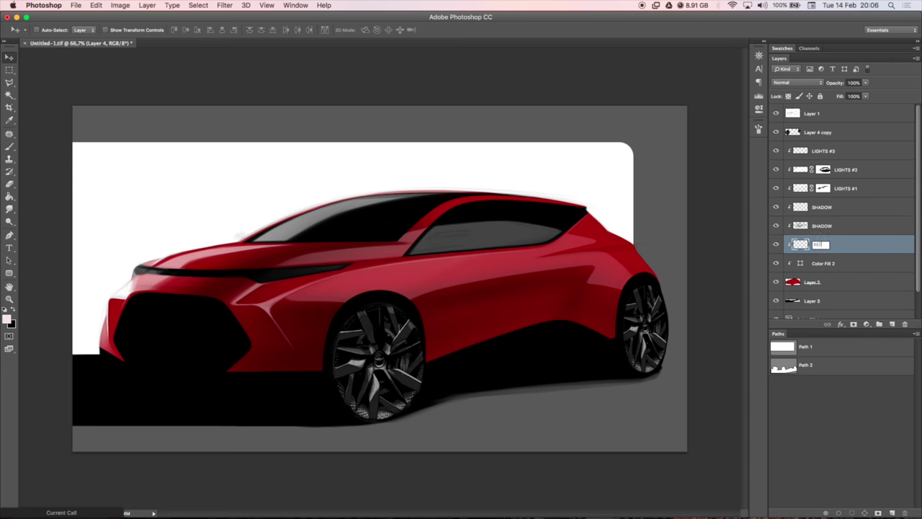
pyautogui.press('Return')
pyautogui.press('b')
pyautogui.press('F5')
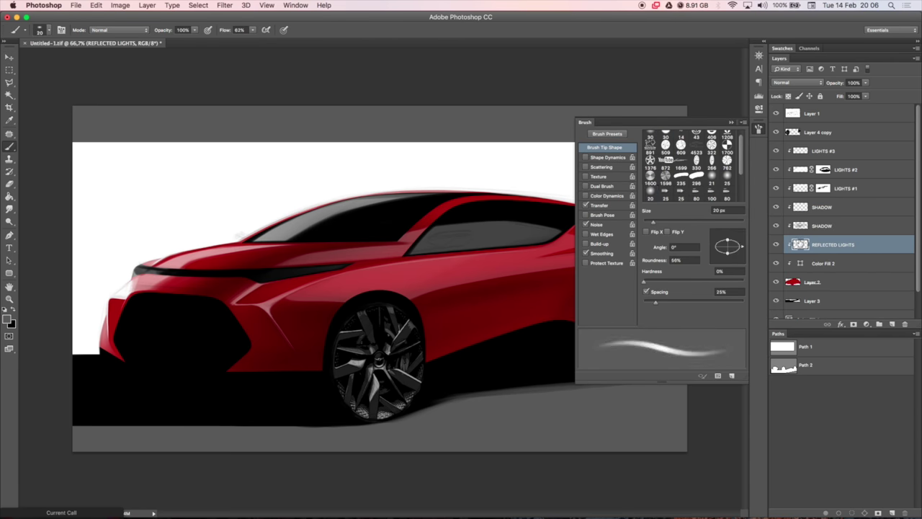
pyautogui.press('F5')
# Mask REFLECTED LIGHTS to the car silhouette and paint faint reflected light on the rear door
pyautogui.keyDown('super'); pyautogui.click(792, 282); pyautogui.keyUp('super')
pyautogui.click(853, 324)
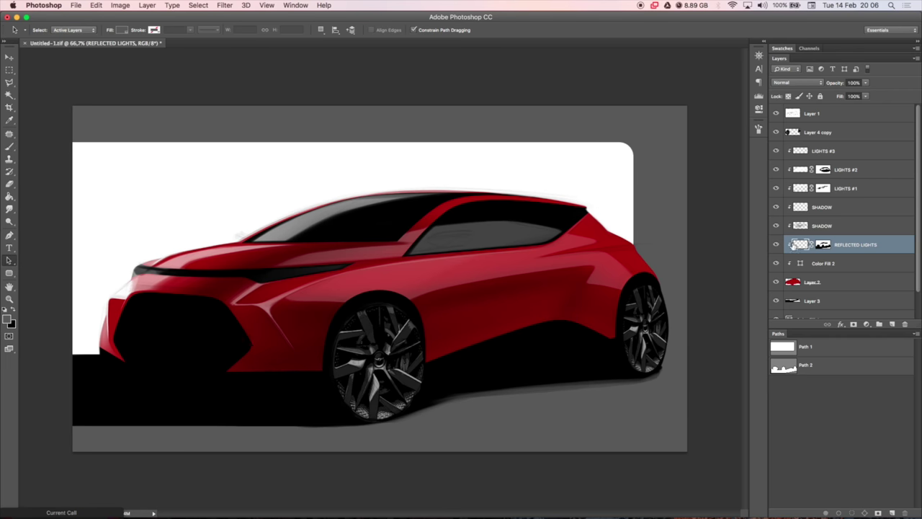
pyautogui.press(']')
pyautogui.moveTo(566, 324); pyautogui.dragTo(597, 309)
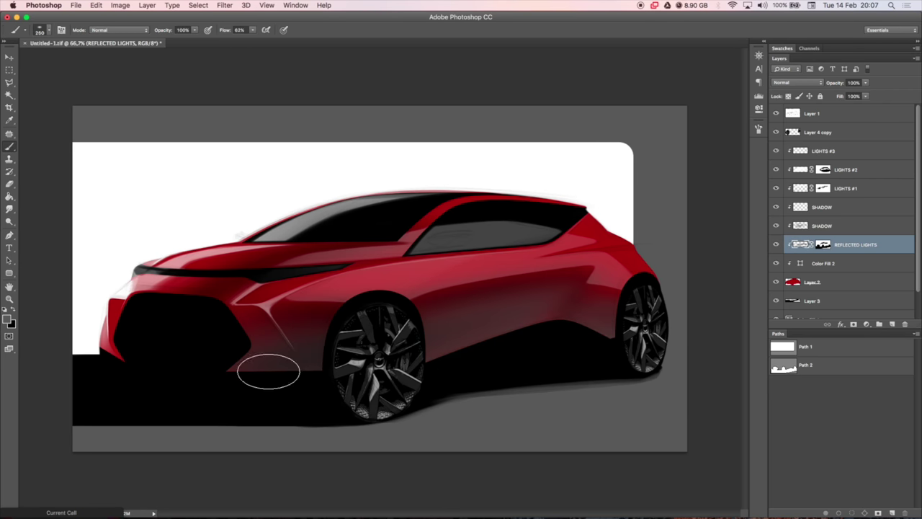
pyautogui.press('super+1')
pyautogui.click(836, 206)
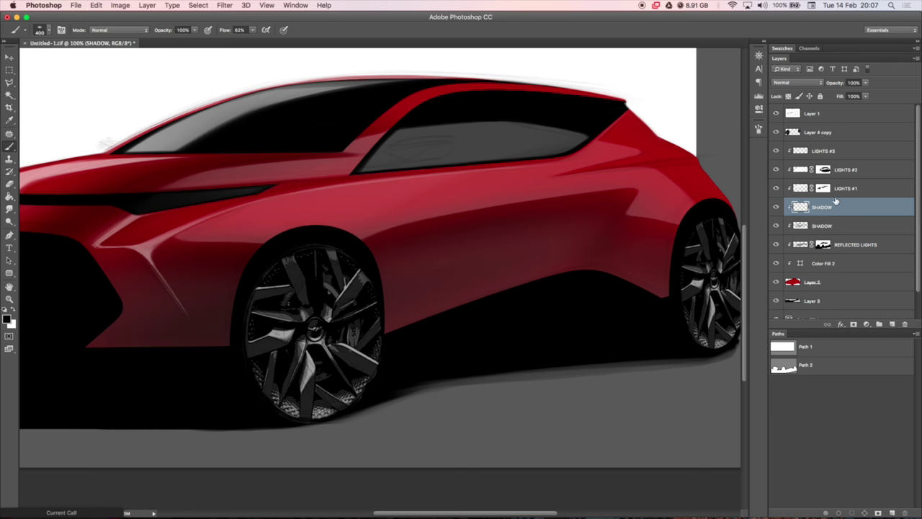
# Shade the car's flank and rear door in dark red with an 80 px brush
pyautogui.click(7, 319)
pyautogui.click(638, 150)
pyautogui.press('Return')
pyautogui.rightClick(699, 257)
pyautogui.press('Return')
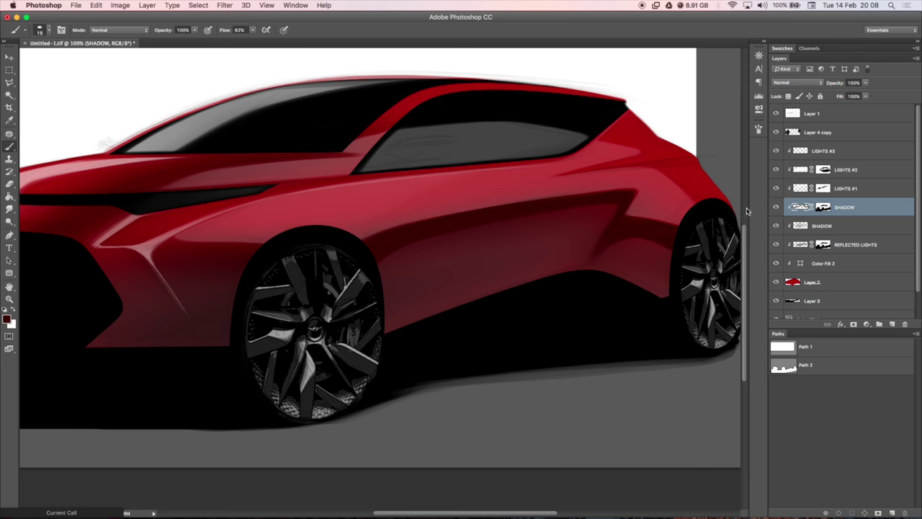
pyautogui.hscroll(-4, 293, 238)
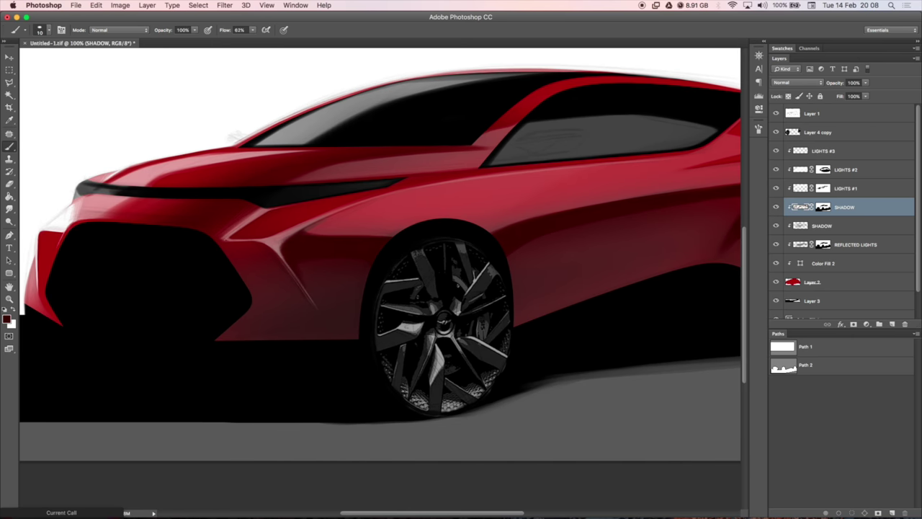
pyautogui.hscroll(4, 613, 196)
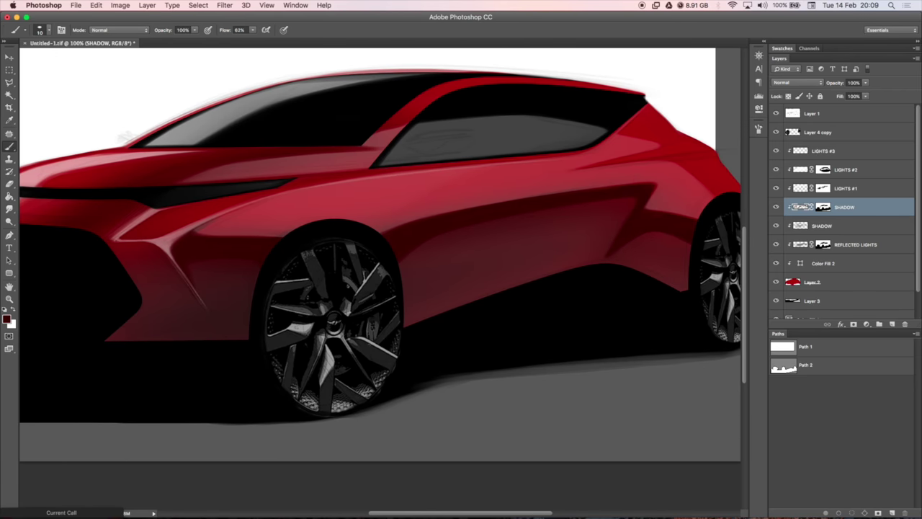
pyautogui.hscroll(6, 639, 153)
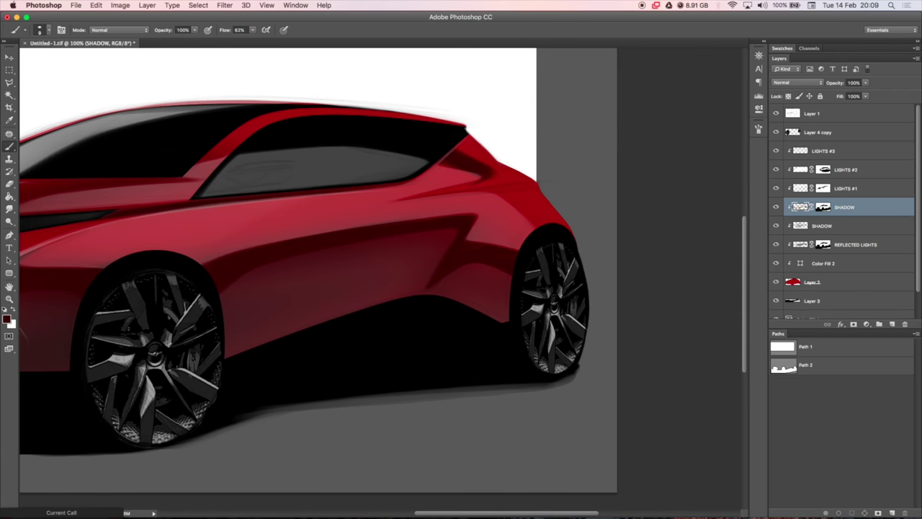
pyautogui.press('e')
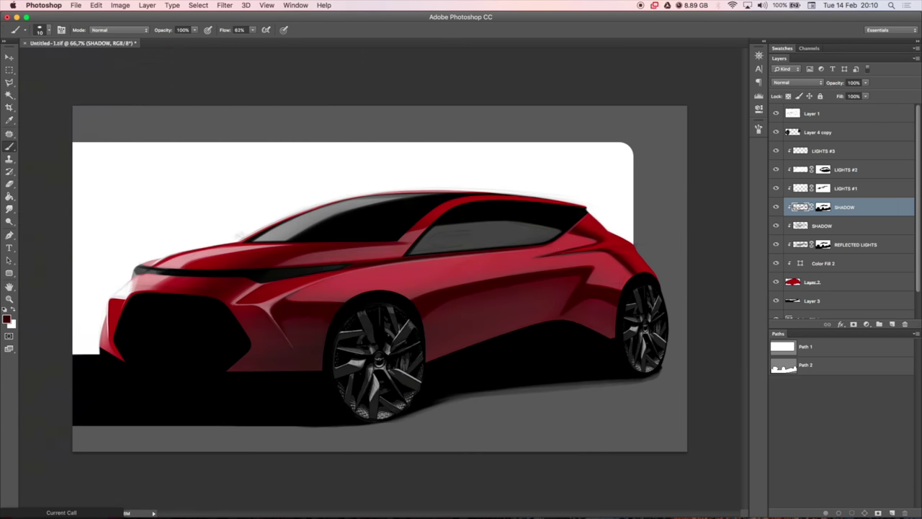
pyautogui.press('Tab')
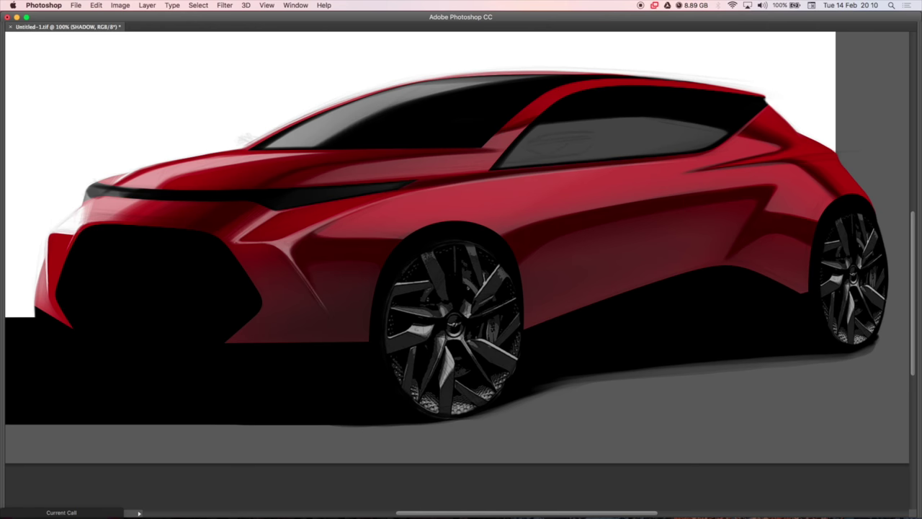
# Review the car's front and rear full-screen, then restore the panels at 66.7%
pyautogui.moveTo(606, 89); pyautogui.dragTo(570, 329)
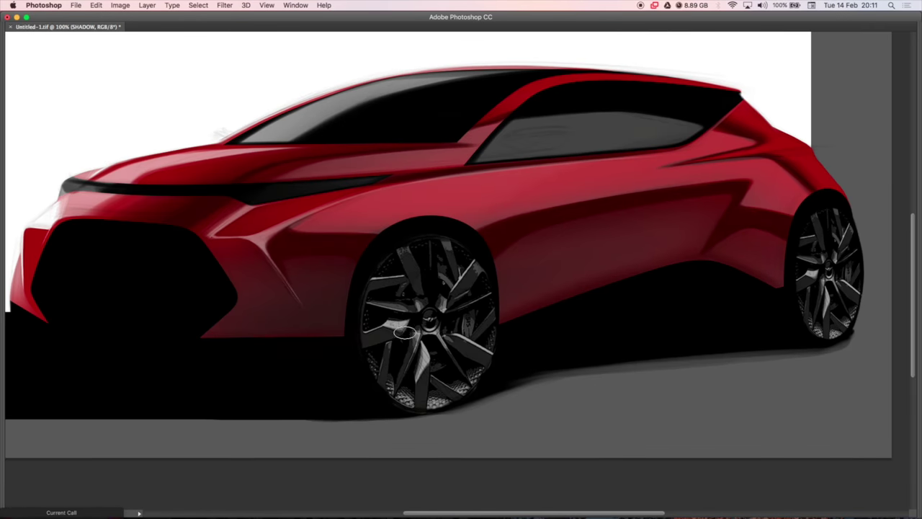
pyautogui.moveTo(405, 332); pyautogui.dragTo(656, 209)
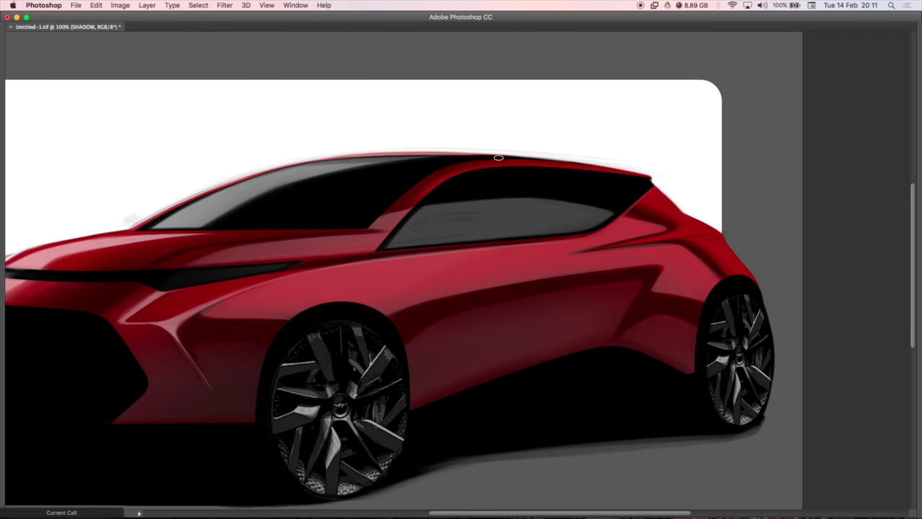
pyautogui.press('super+minus')
pyautogui.press('Tab')
# Rename the layers REFLECTED LIGHTS #1, REFLECTED LIGHTS #2 and SHADOW #1
pyautogui.doubleClick(857, 263)
pyautogui.write('#1')
pyautogui.hotkey('shift', 'Tab')
pyautogui.write('REFLECTED LIGHTS #2')
pyautogui.hotkey('shift', 'Tab')
pyautogui.write('#1')
pyautogui.hotkey('shift', 'Tab')
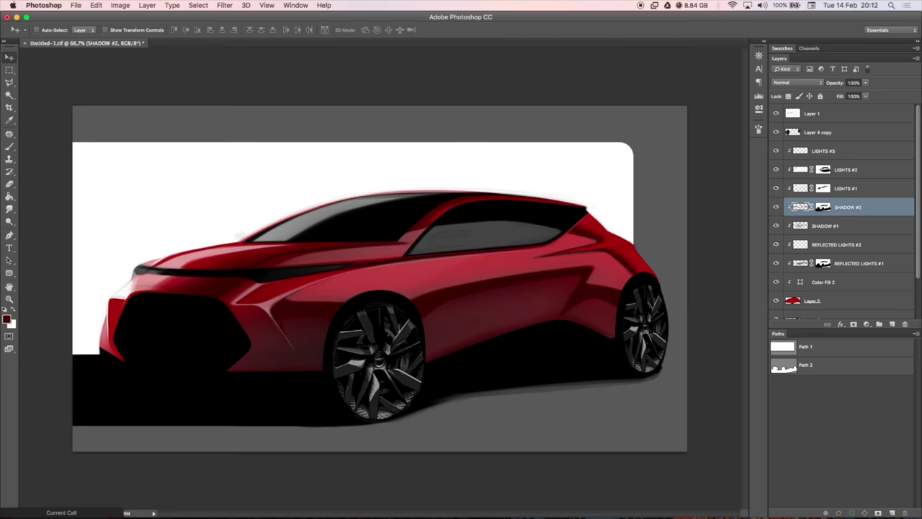
pyautogui.hotkey('alt', '[')
pyautogui.hotkey('alt', '[')
pyautogui.hotkey('alt', '[')
pyautogui.hotkey('alt', '[')
pyautogui.hotkey('alt', '[')
pyautogui.hotkey('alt', '[')
# Lighten the ground under the car on Layer 4 and set an 80 px brush
pyautogui.press('b')
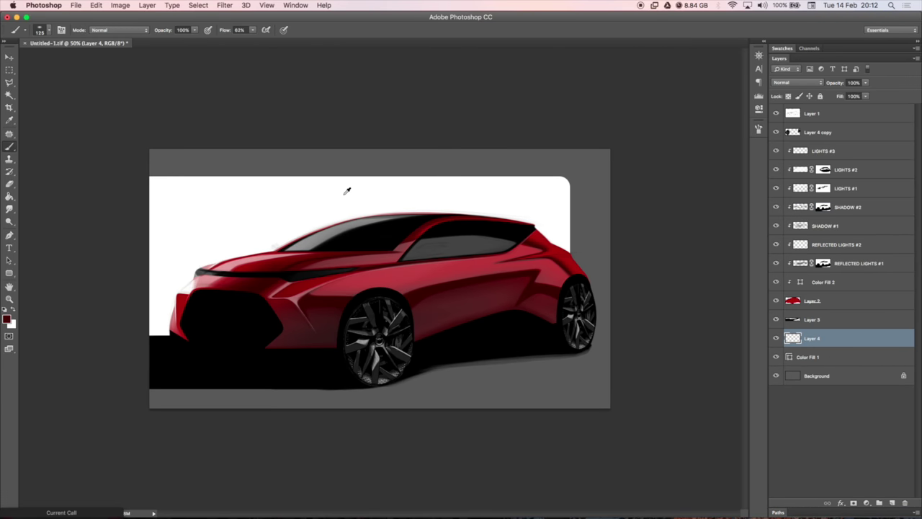
pyautogui.moveTo(418, 368); pyautogui.dragTo(630, 362)
pyautogui.click(823, 244)
pyautogui.press('super+plus')
pyautogui.press('super+plus')
pyautogui.press(']')
pyautogui.press(']')
pyautogui.press(']')
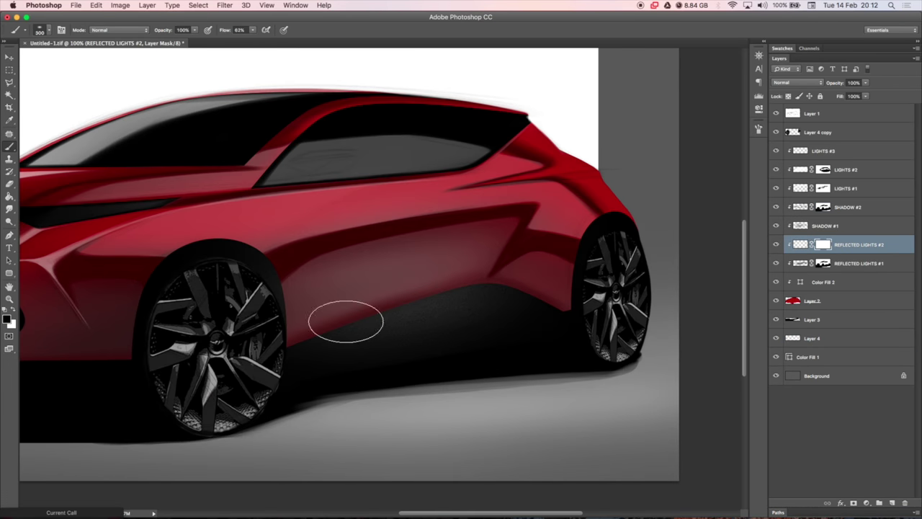
pyautogui.press('[')
pyautogui.press('[')
pyautogui.press('[')
# Paint a lighter reflection along the lower door and lower the layer fill to 35%
pyautogui.rightClick(531, 247)
pyautogui.press('Escape')
pyautogui.moveTo(515, 206); pyautogui.dragTo(282, 341)
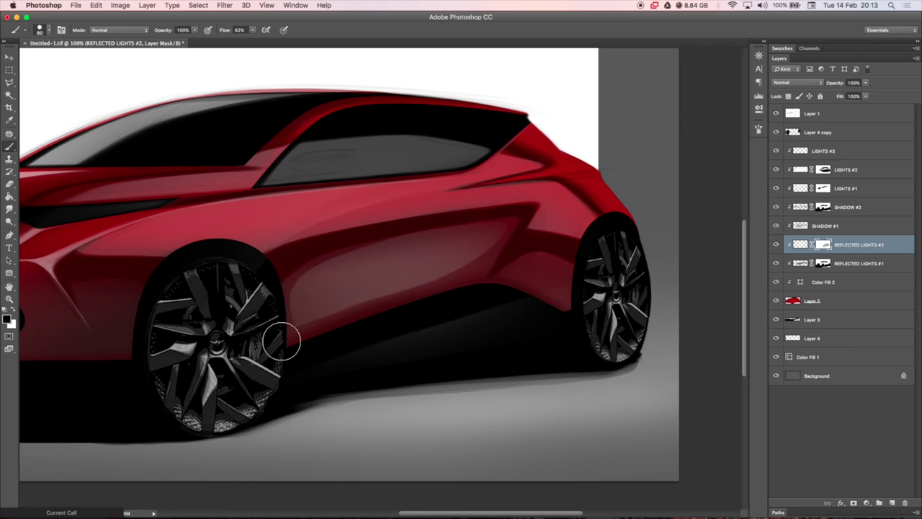
pyautogui.press('super+minus')
pyautogui.press('super+t')
pyautogui.press('Return')
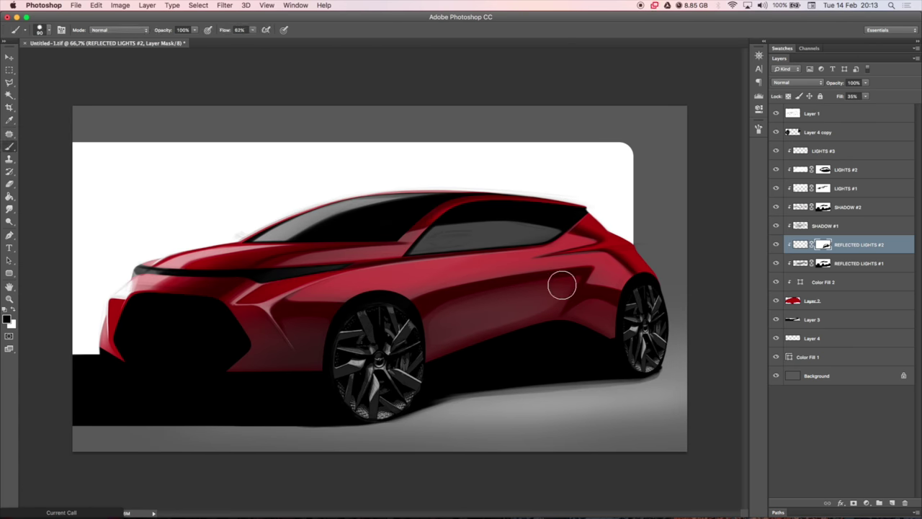
# Add and rename a clipped layer above LIGHTS #2, then remove the extra empty layer
pyautogui.click(829, 169)
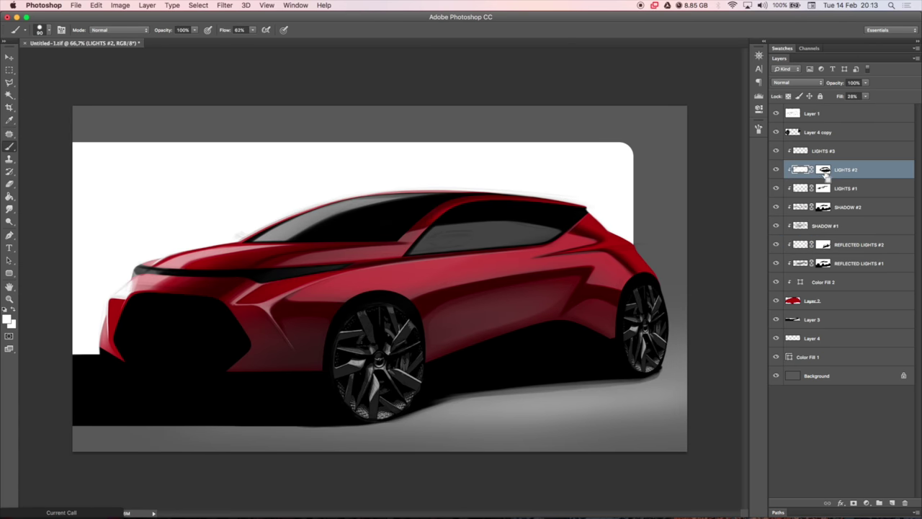
pyautogui.press('super+shift+alt+n')
pyautogui.doubleClick(825, 169)
pyautogui.press('Return')
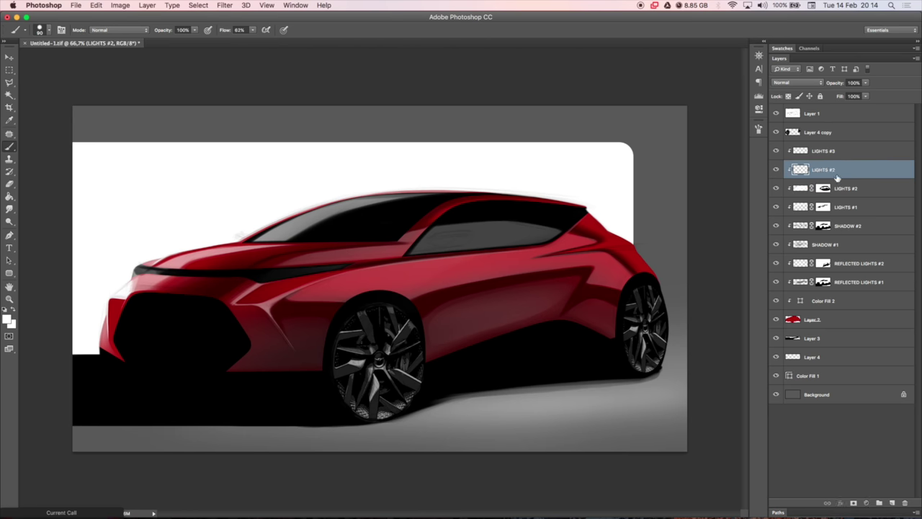
pyautogui.press('BackSpace')
# Choose an Eraser tip and size for touching up the car's side
pyautogui.press('e')
pyautogui.rightClick(598, 241)
pyautogui.press('F5')
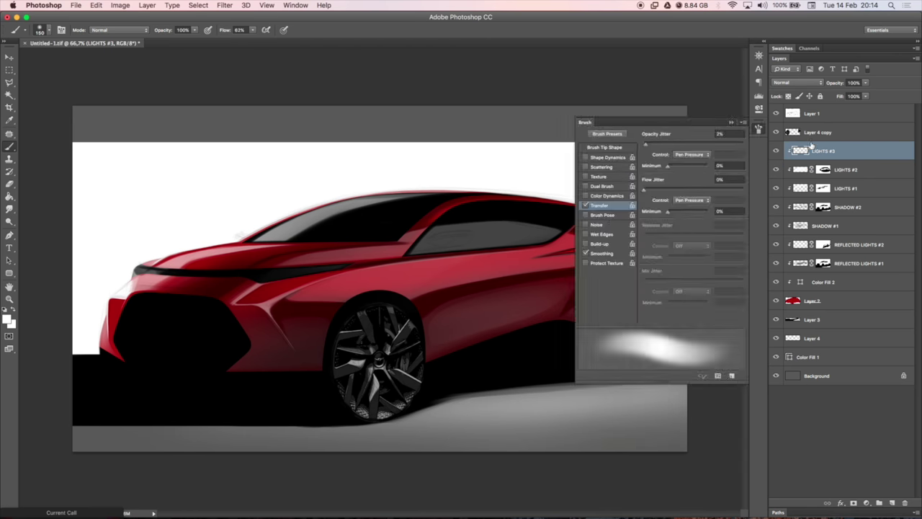
pyautogui.press('F5')
pyautogui.press('super+1')
pyautogui.press('[')
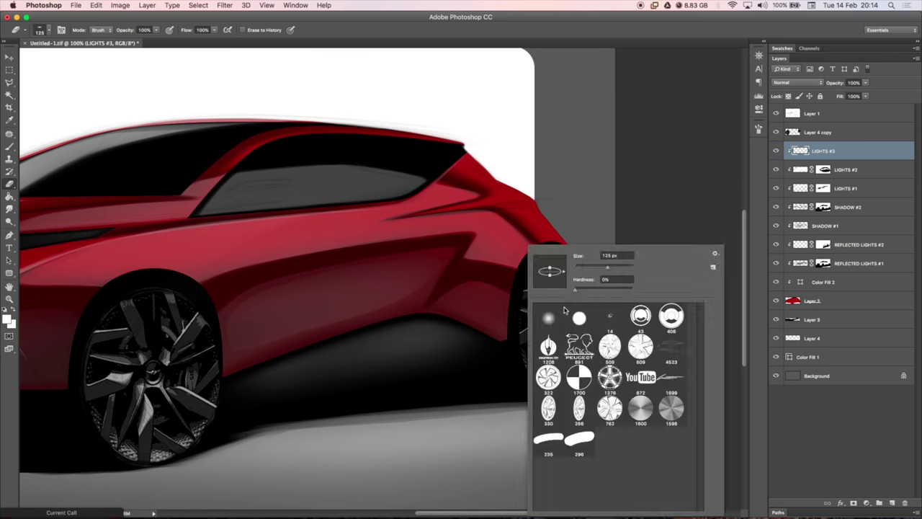
pyautogui.press(']')
pyautogui.press(']')
pyautogui.rightClick(375, 313)
pyautogui.press('Escape')
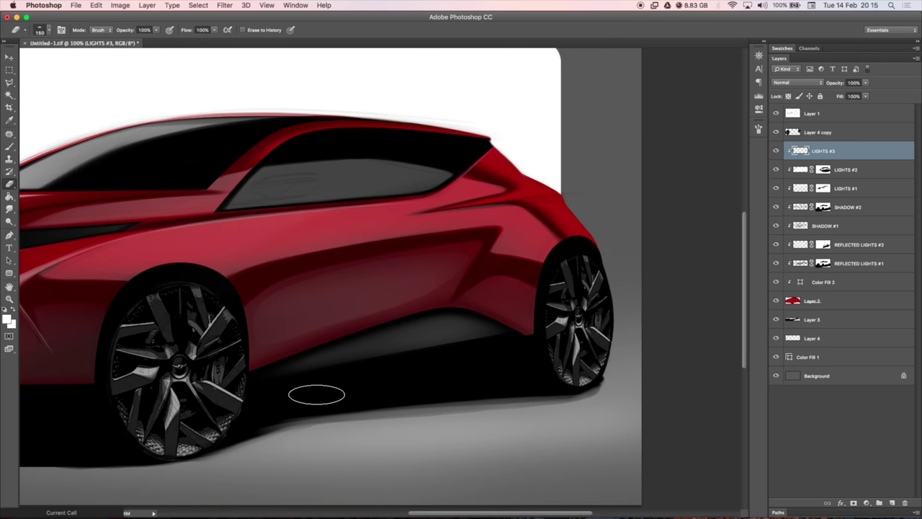
# Select Color Fill 2 and display its saved Path 1 car outline
pyautogui.press('v')
pyautogui.press('super+minus')
pyautogui.press('a')
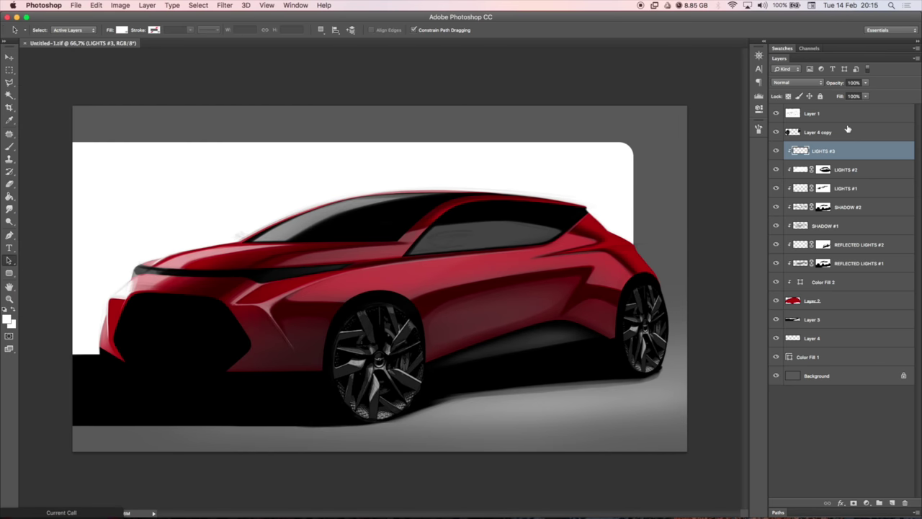
pyautogui.click(778, 512)
pyautogui.click(824, 282)
pyautogui.click(822, 347)
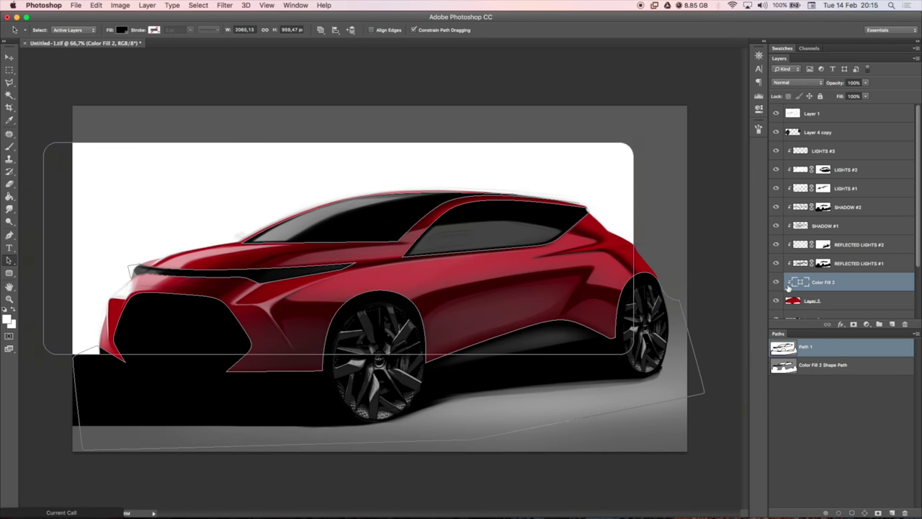
pyautogui.press('super+plus')
pyautogui.press('super+t')
# Scale Path 1 to 112% over the rear wheel and load it as a selection
pyautogui.moveTo(272, 308); pyautogui.dragTo(679, 281)
pyautogui.moveTo(722, 237); pyautogui.dragTo(733, 222)
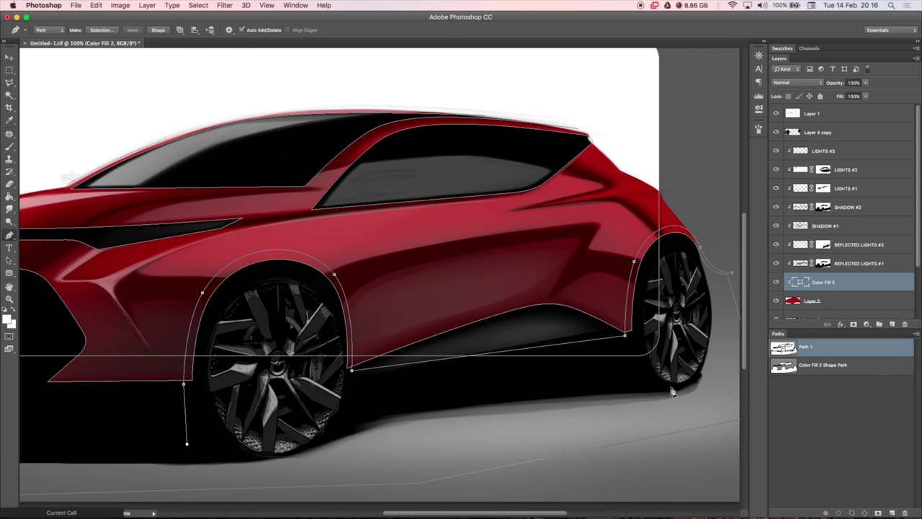
pyautogui.press('Return')
pyautogui.press('super+Return')
pyautogui.press('super+minus')
# Add a clipped layer above LIGHTS #2 with a dark car colour and soft brush
pyautogui.click(872, 172)
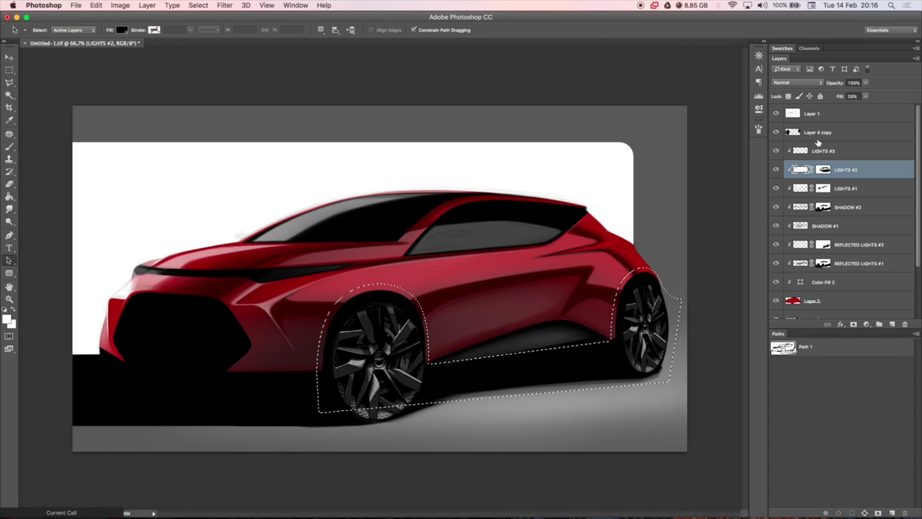
pyautogui.press('b')
pyautogui.press('super+h')
pyautogui.keyDown('alt'); pyautogui.click(638, 276); pyautogui.keyUp('alt')
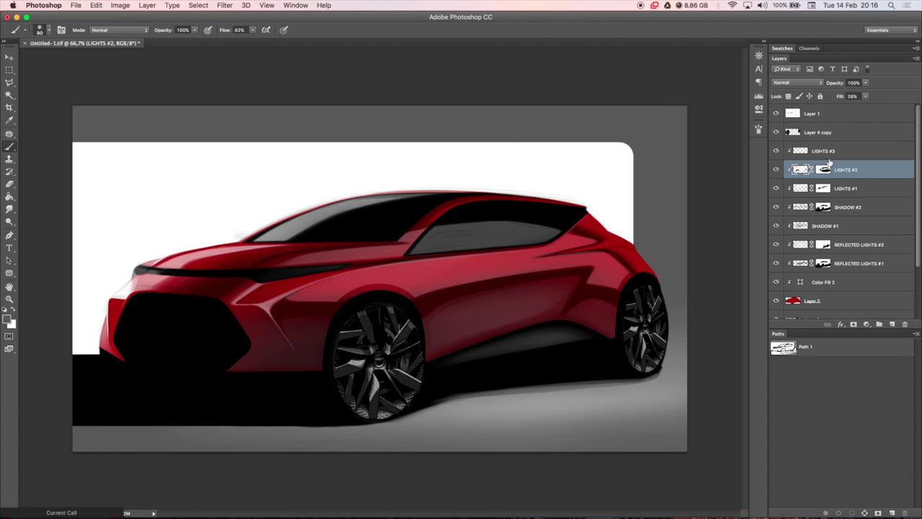
pyautogui.press('super+alt+shift+n')
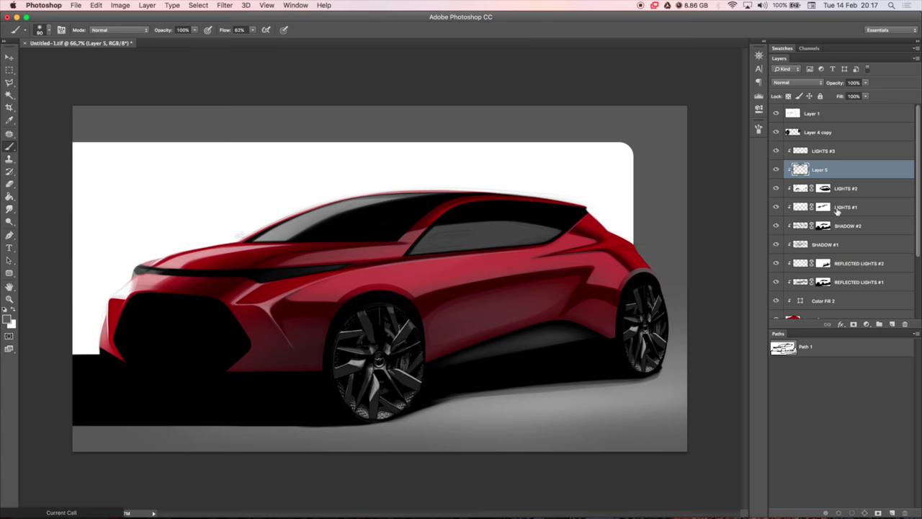
pyautogui.rightClick(635, 191)
pyautogui.press('F5')
pyautogui.press('F5')
# Paint dark shading at the rear pillar and a lighter stroke across the roof
pyautogui.moveTo(649, 246); pyautogui.dragTo(612, 224)
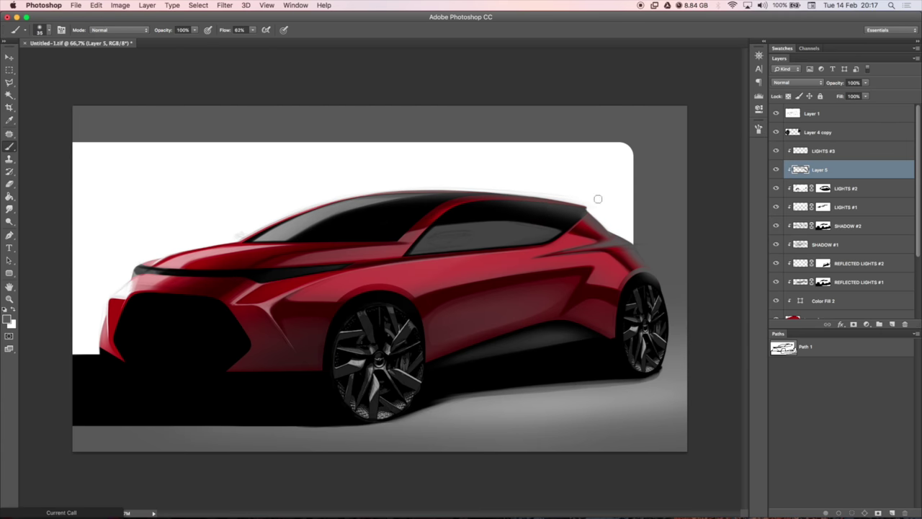
pyautogui.moveTo(484, 200); pyautogui.dragTo(290, 222)
pyautogui.press('[')
pyautogui.press('[')
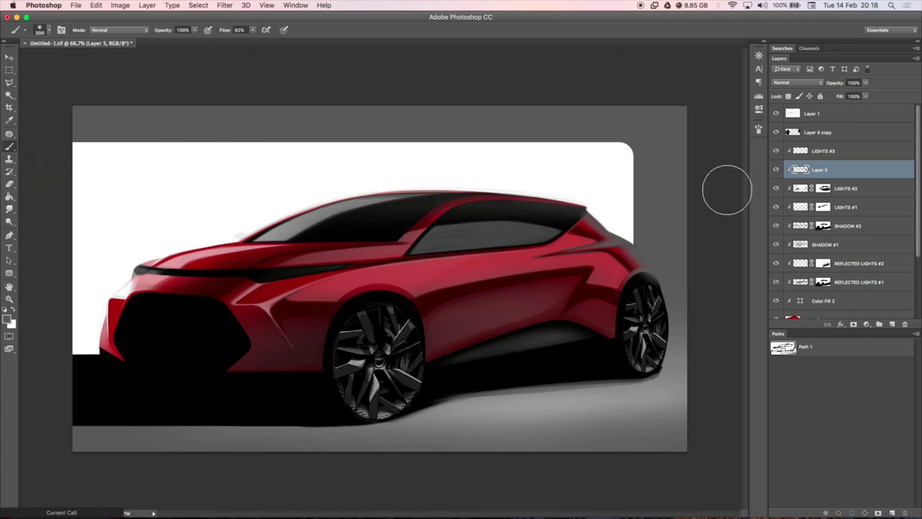
pyautogui.press('super+equal')
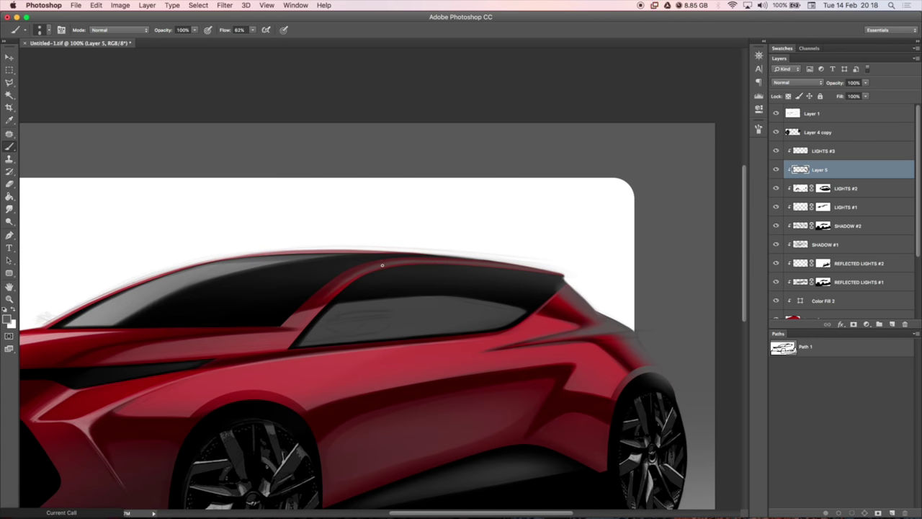
pyautogui.press('e')
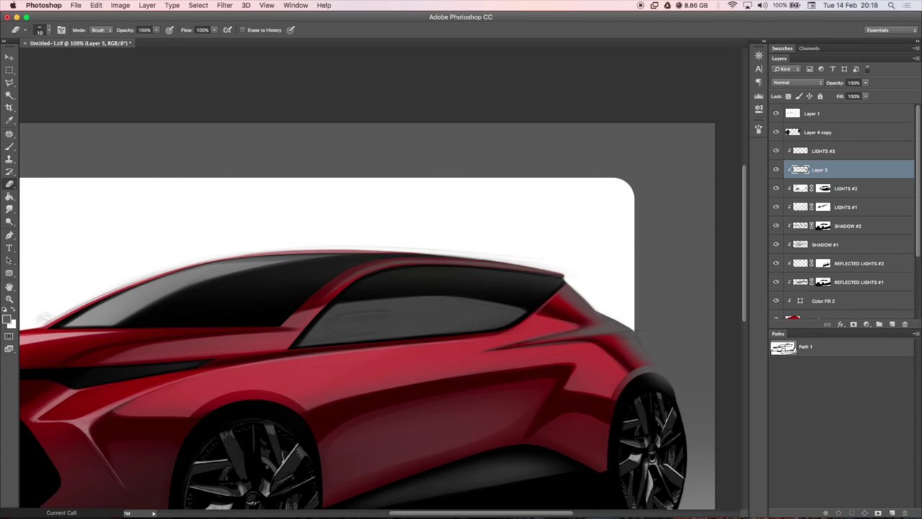
pyautogui.press('super+minus')
pyautogui.press('b')
# Brighten the front fender highlight on the LIGHTS #1 mask
pyautogui.click(828, 207)
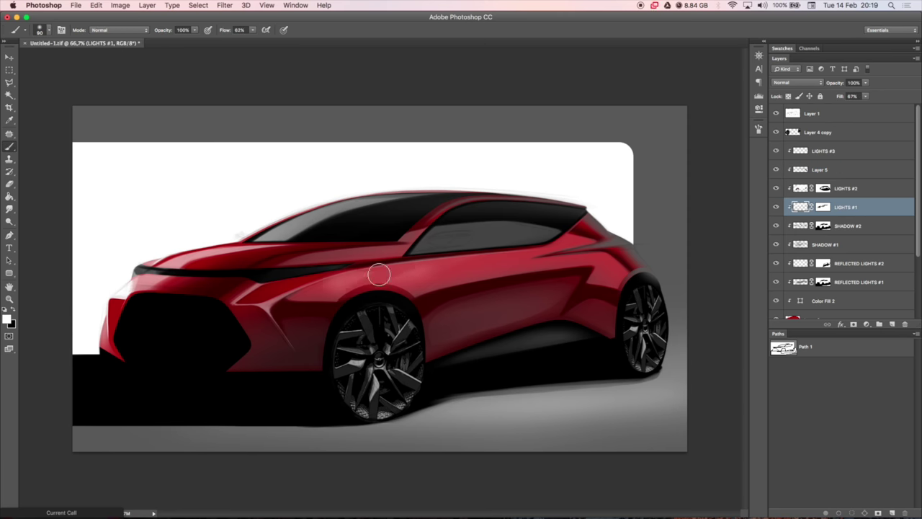
pyautogui.press('super+backslash')
pyautogui.moveTo(379, 275); pyautogui.dragTo(411, 287)
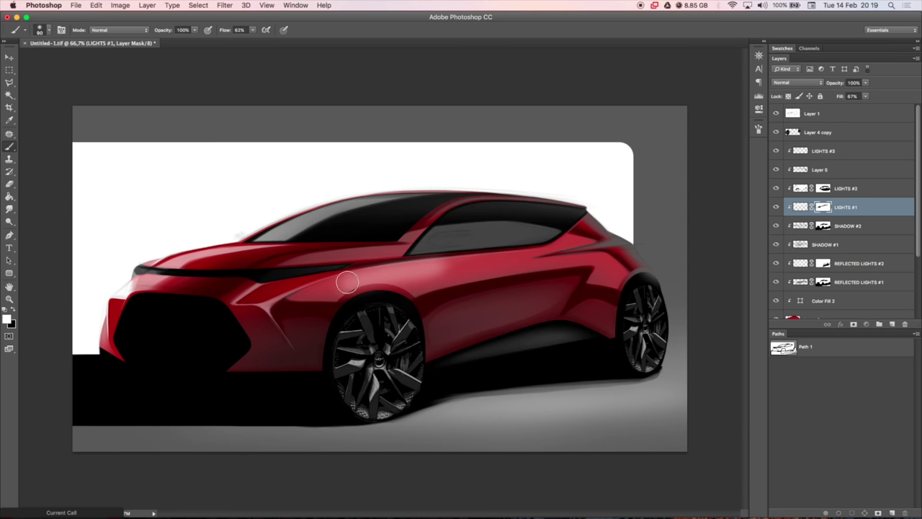
pyautogui.press('super+2')
pyautogui.press('x')
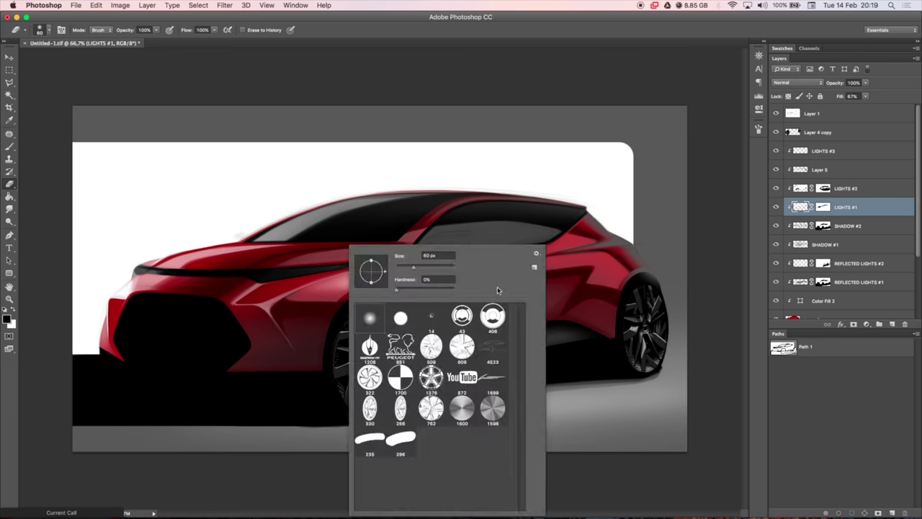
pyautogui.press('F5')
pyautogui.press('F5')
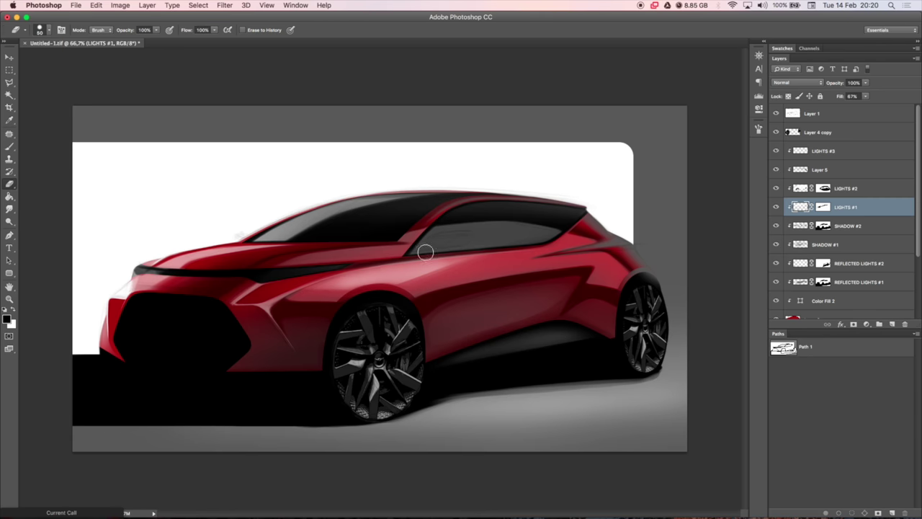
pyautogui.press('b')
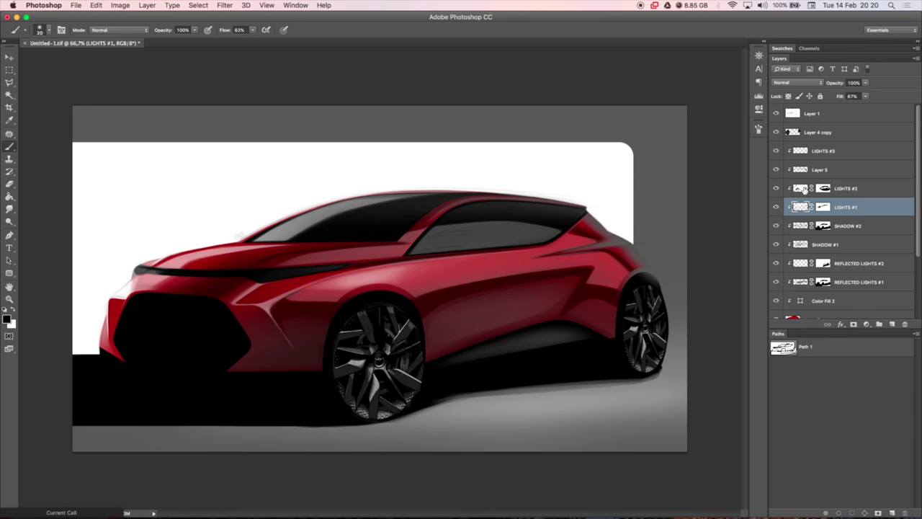
# Flip the image horizontally and load the car outline as a selection on Layer 5
pyautogui.hotkey('ctrl', '2')
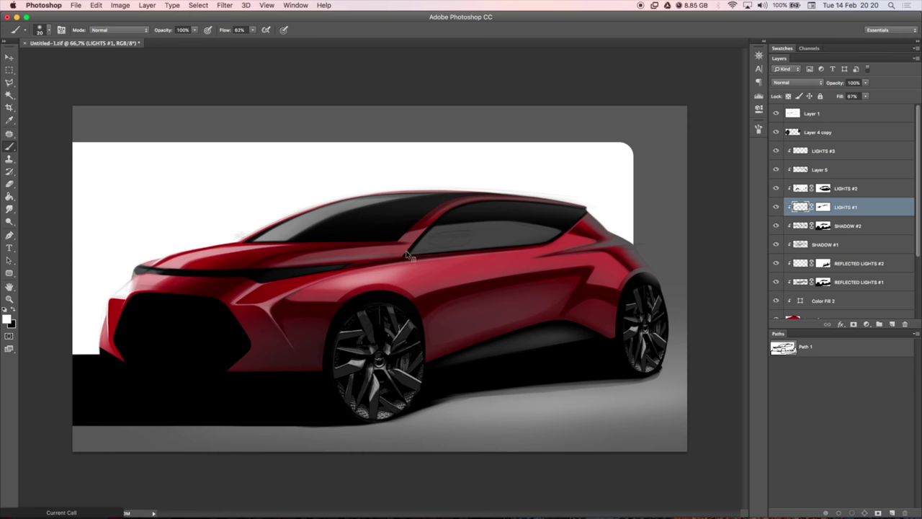
pyautogui.press('e')
pyautogui.press('a')
pyautogui.hotkey('ctrl', 'shift', 'h')
pyautogui.click(817, 165)
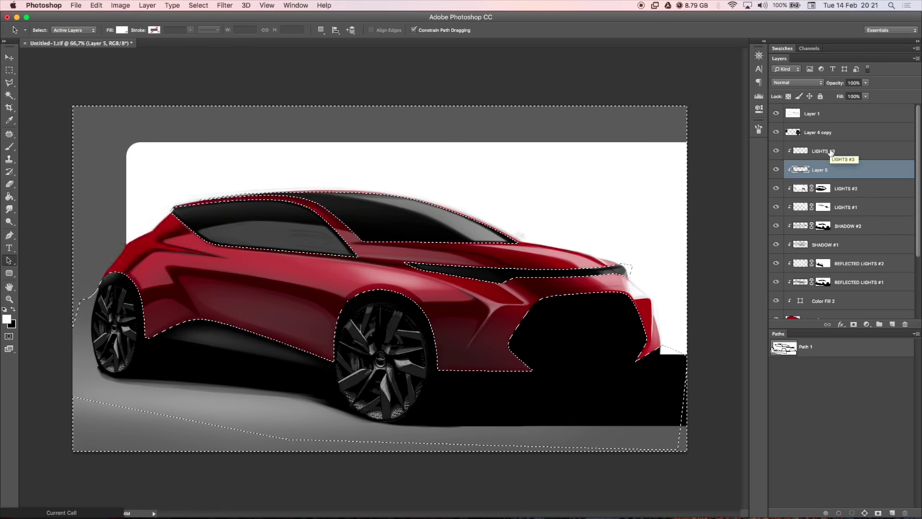
# Duplicate the car layer group, merge the copy into one layer, and hide Layer 1
pyautogui.press('v')
pyautogui.hotkey('ctrl', 'd')
pyautogui.hotkey('ctrl', '1')
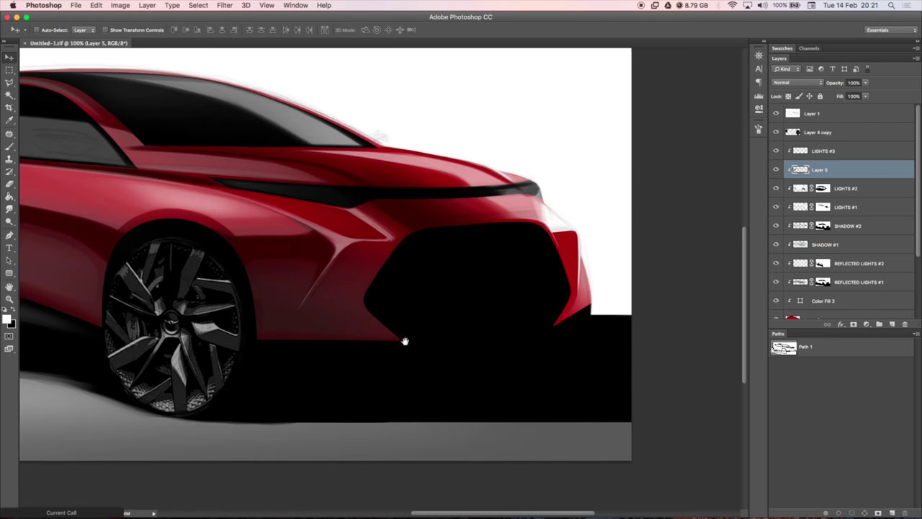
pyautogui.click(857, 113)
pyautogui.hotkey('ctrl', '0')
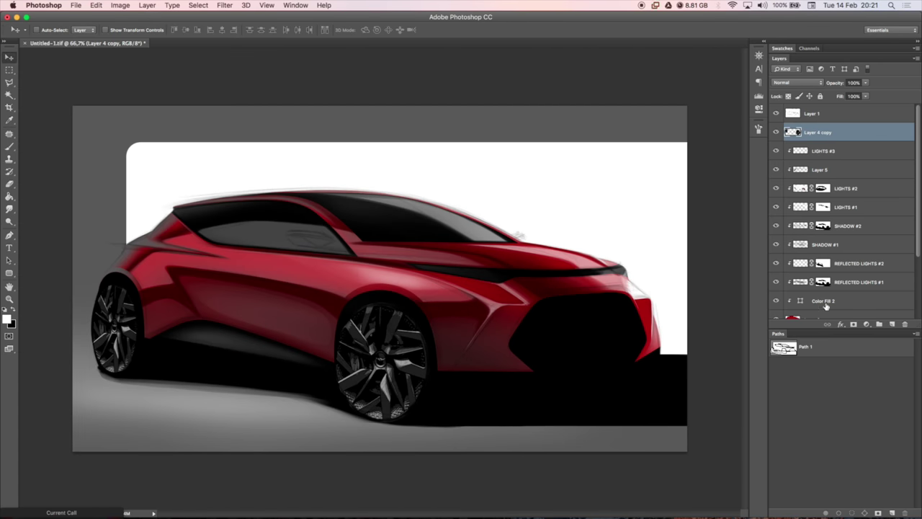
pyautogui.hotkey('ctrl', 'j')
pyautogui.click(788, 129)
pyautogui.hotkey('ctrl', 'e')
pyautogui.click(777, 113)
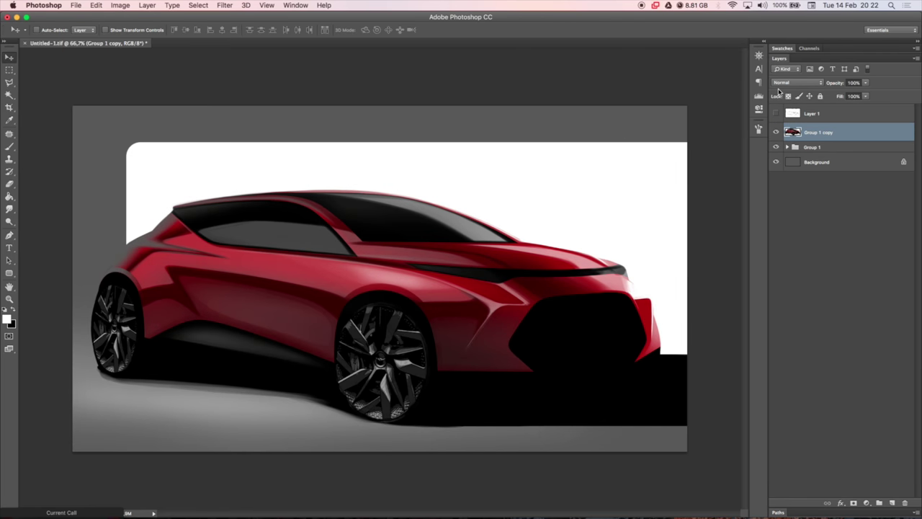
# Trace a path around the front intake along the bumper and make it a selection
pyautogui.hotkey('ctrl', '+')
pyautogui.hotkey('ctrl', '+')
pyautogui.press('p')
pyautogui.click(220, 371)
pyautogui.click(330, 217)
pyautogui.click(439, 204)
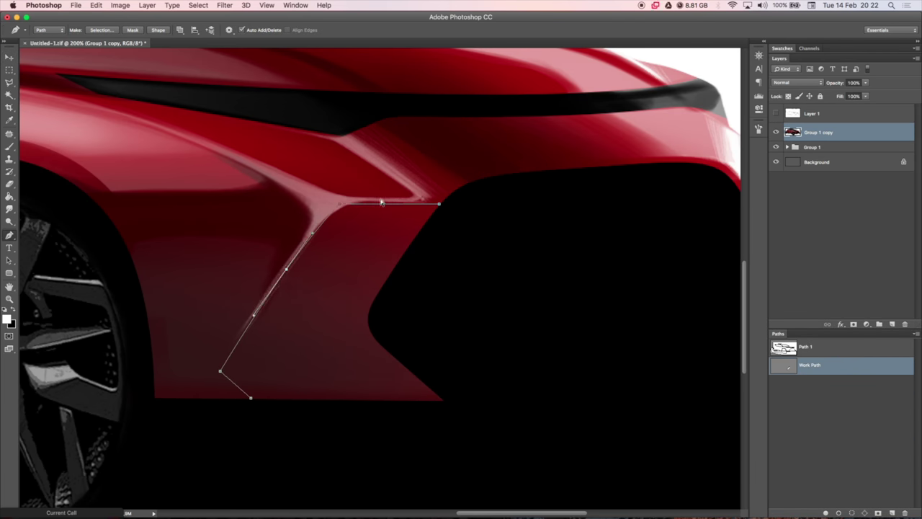
pyautogui.moveTo(251, 397); pyautogui.dragTo(440, 397)
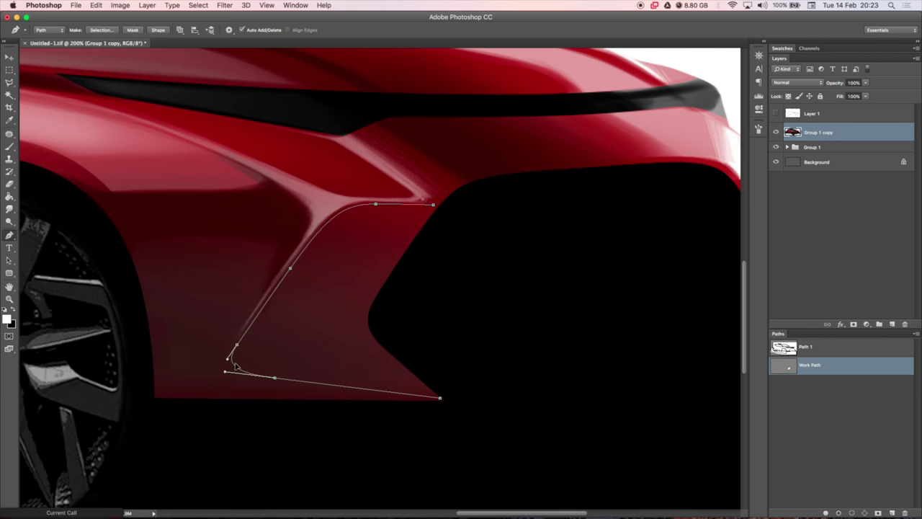
pyautogui.hscroll(5, 564, 204)
pyautogui.moveTo(524, 204); pyautogui.dragTo(564, 204)
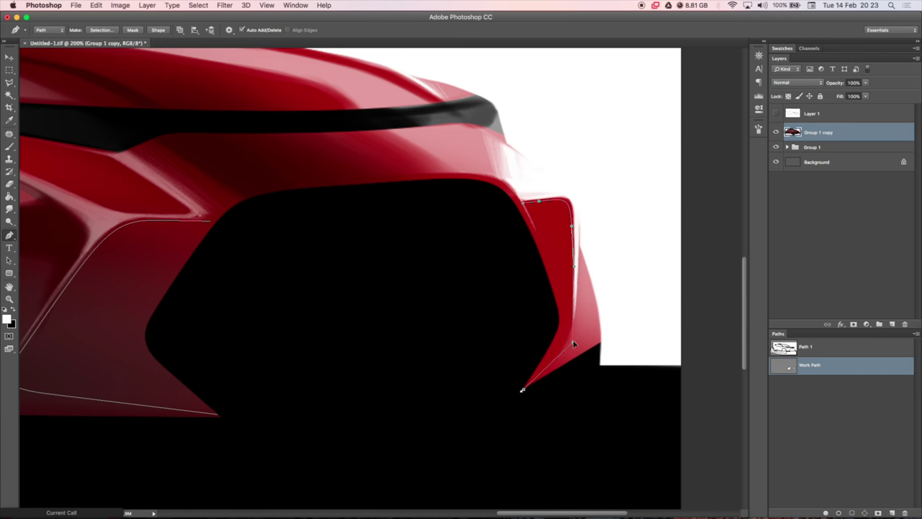
pyautogui.hotkey('ctrl', '-')
pyautogui.rightClick(287, 242)
pyautogui.click(302, 284)
# Paint and soften dark shading in the intake recesses, then add an empty layer above
pyautogui.press('b')
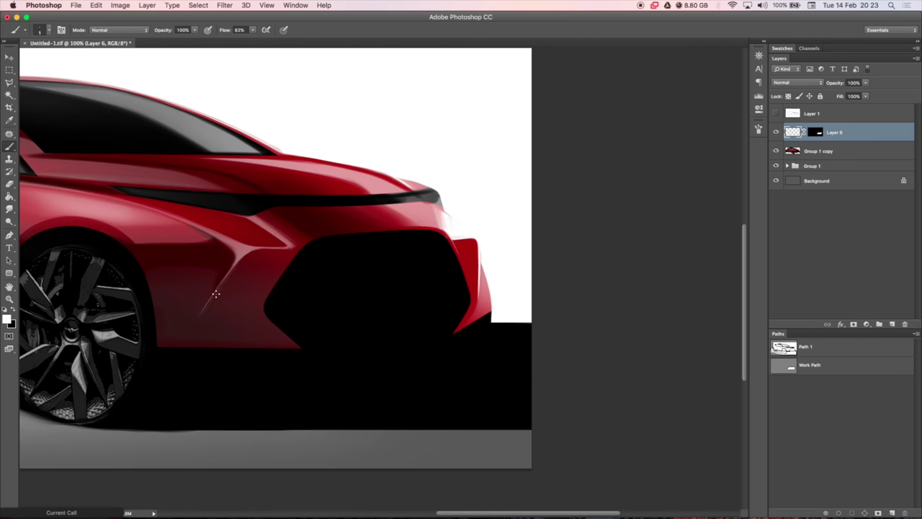
pyautogui.moveTo(180, 339)
pyautogui.mouseDown()
pyautogui.moveTo(245, 256)
pyautogui.moveTo(277, 321)
pyautogui.mouseUp()
pyautogui.moveTo(476, 242); pyautogui.dragTo(457, 328)
pyautogui.press('e')
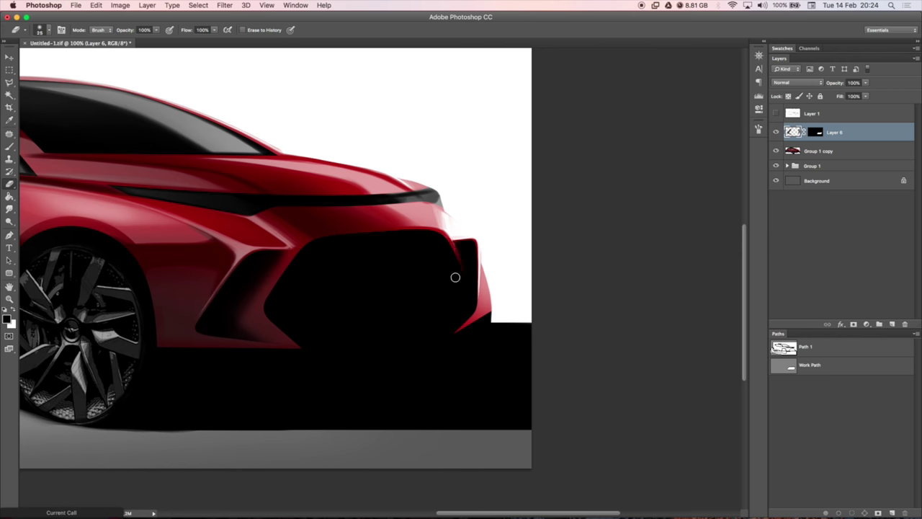
pyautogui.press('b')
pyautogui.press('e')
pyautogui.moveTo(253, 279)
pyautogui.mouseDown()
pyautogui.moveTo(253, 317)
pyautogui.moveTo(236, 310)
pyautogui.mouseUp()
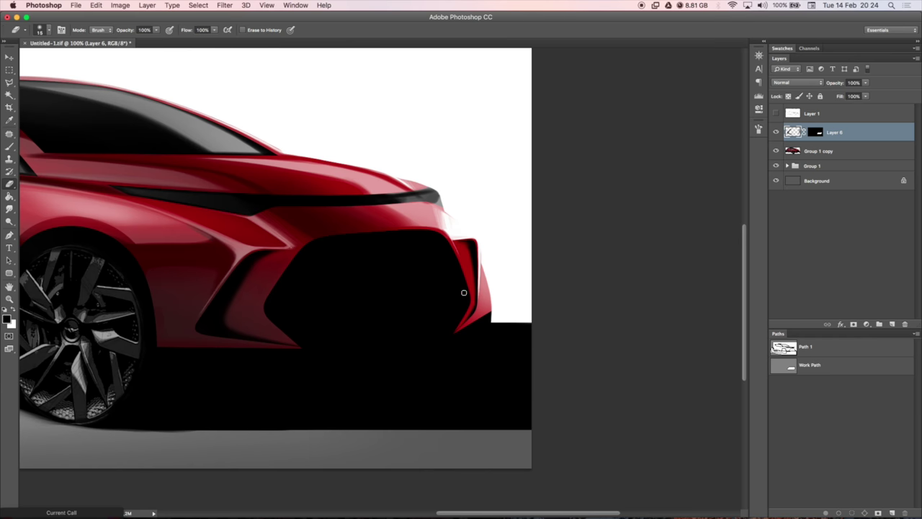
pyautogui.hotkey('alt', '[')
pyautogui.press('b')
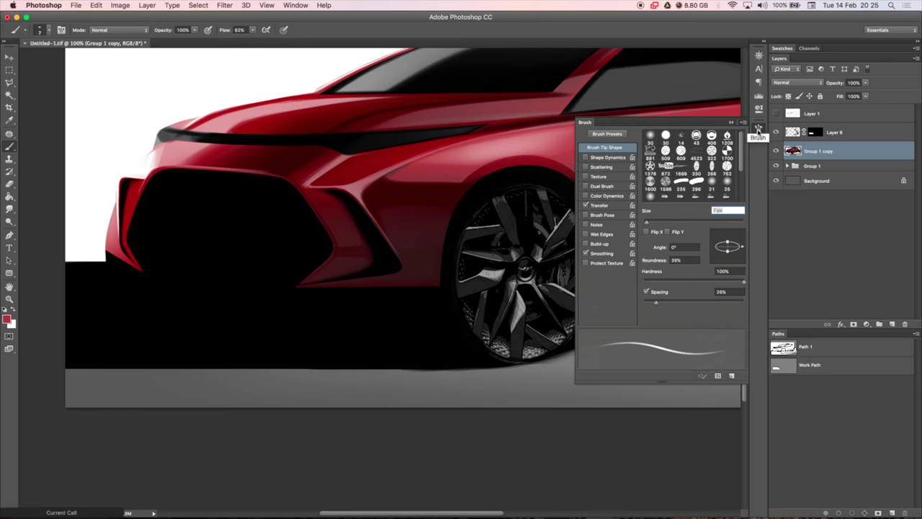
pyautogui.click(890, 326)
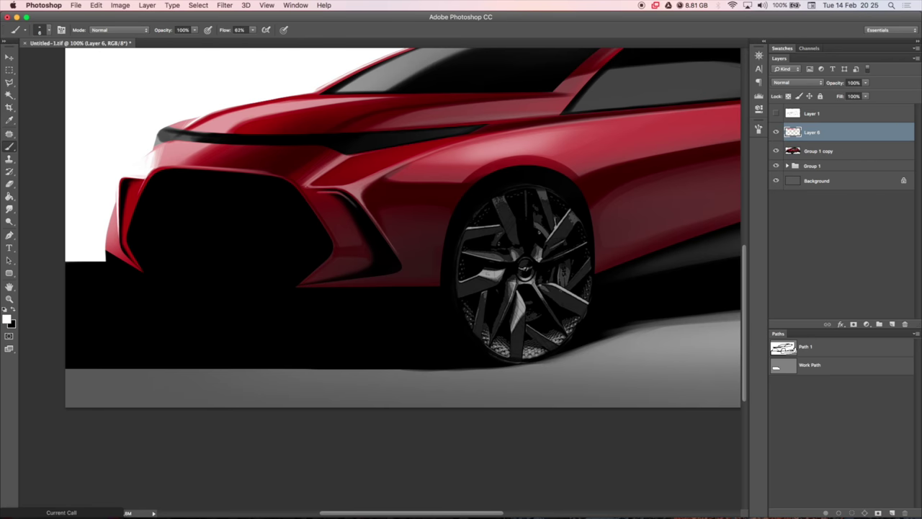
# Stroke the grille path white, mask it, and paint a light streak on a new layer
pyautogui.hotkey('ctrl', 'shift', 'h')
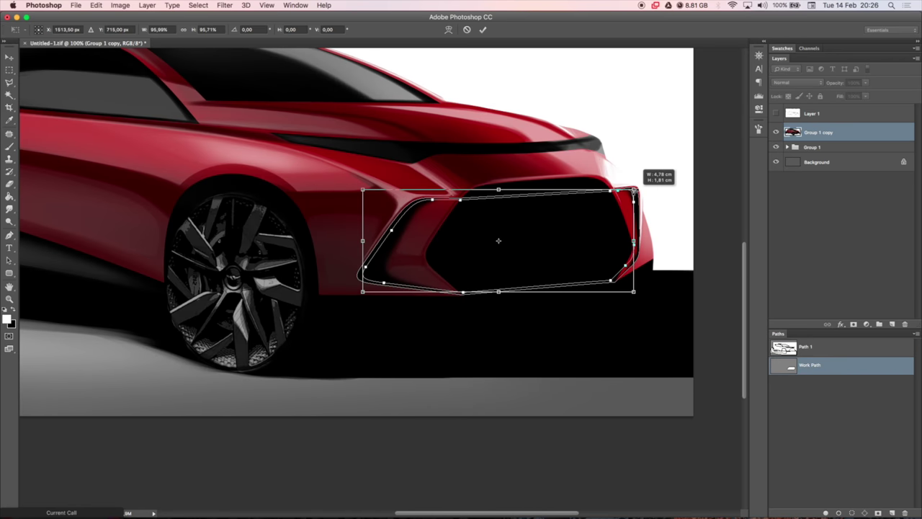
pyautogui.press('Return')
pyautogui.keyDown('alt'); pyautogui.click(853, 326); pyautogui.keyUp('alt')
pyautogui.press('b')
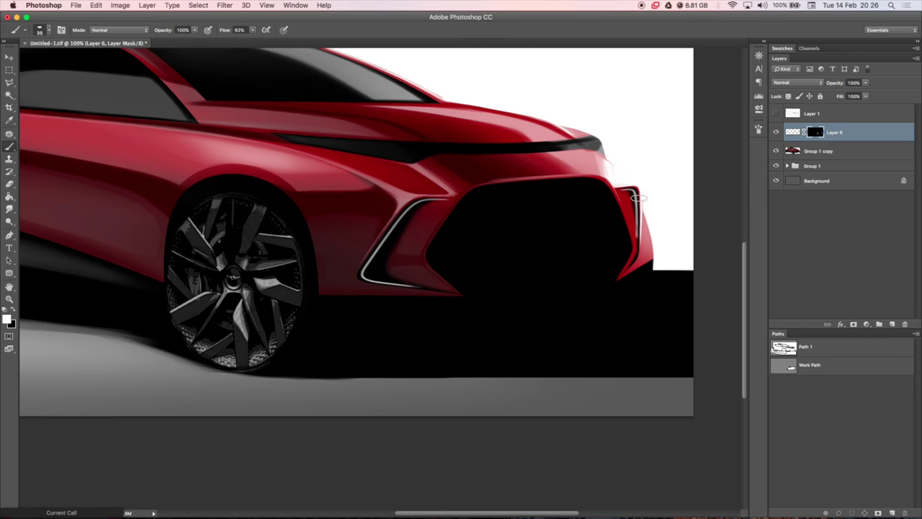
pyautogui.click(892, 325)
pyautogui.moveTo(315, 147); pyautogui.dragTo(281, 135)
pyautogui.press('e')
pyautogui.press('b')
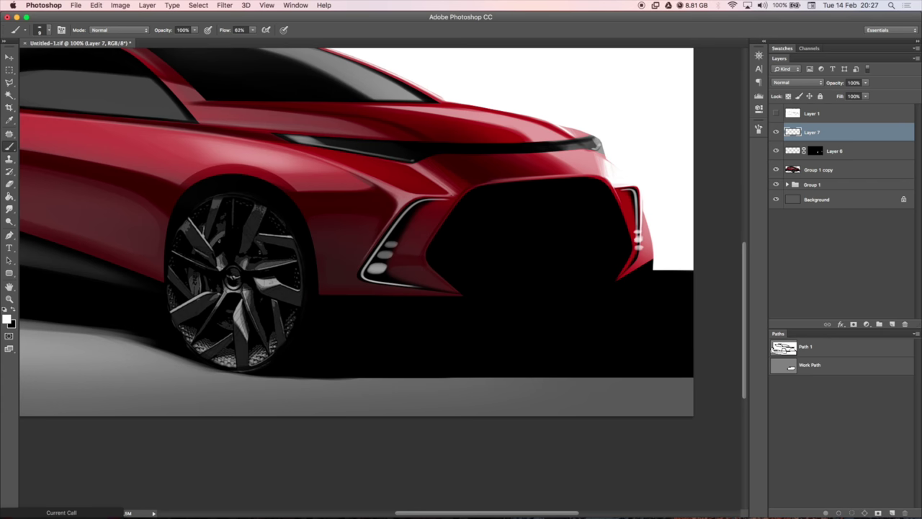
pyautogui.hotkey('ctrl', 'shift', 'h')
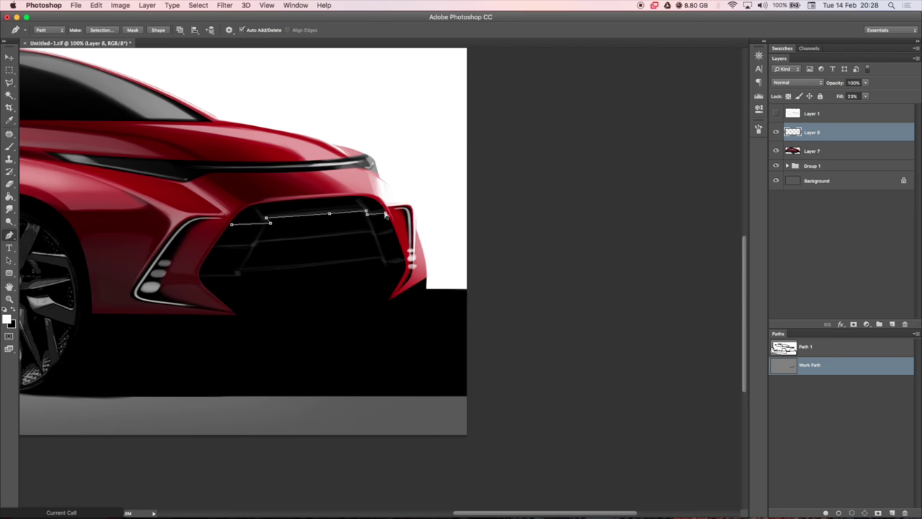
# Place a lower copy of the grille line and brighten the top and lower slats
pyautogui.hotkey('ctrl', 't')
pyautogui.press('Return')
pyautogui.moveTo(308, 217); pyautogui.dragTo(328, 262)
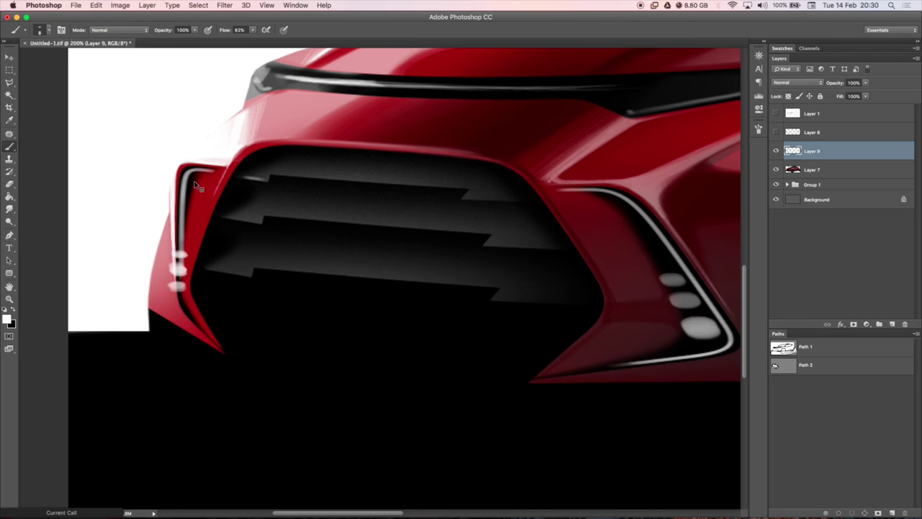
pyautogui.rightClick(555, 167)
pyautogui.press('Escape')
pyautogui.moveTo(270, 175); pyautogui.dragTo(465, 185)
pyautogui.moveTo(275, 268); pyautogui.dragTo(506, 283)
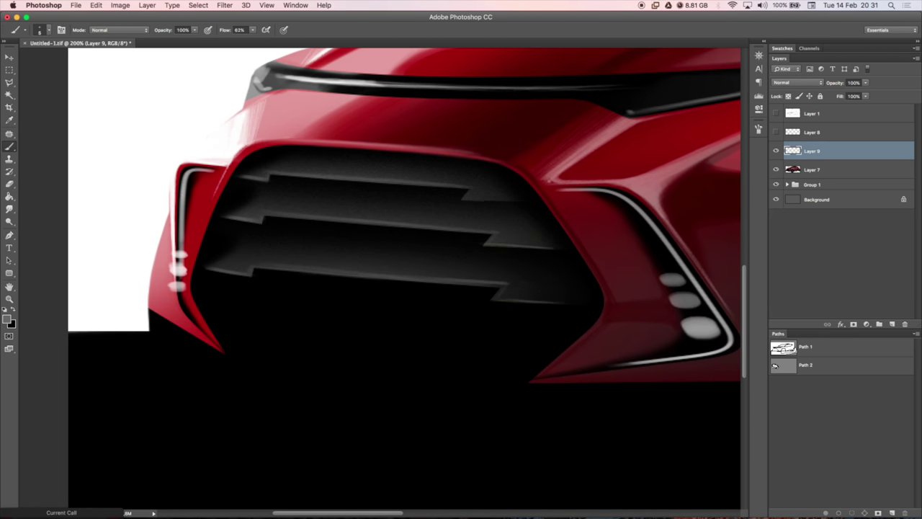
# On a new layer, hatch light strokes across the grille slats and soften them
pyautogui.hscroll(2, 404, 281)
pyautogui.hotkey('ctrl', 'alt', 'shift', 'n')
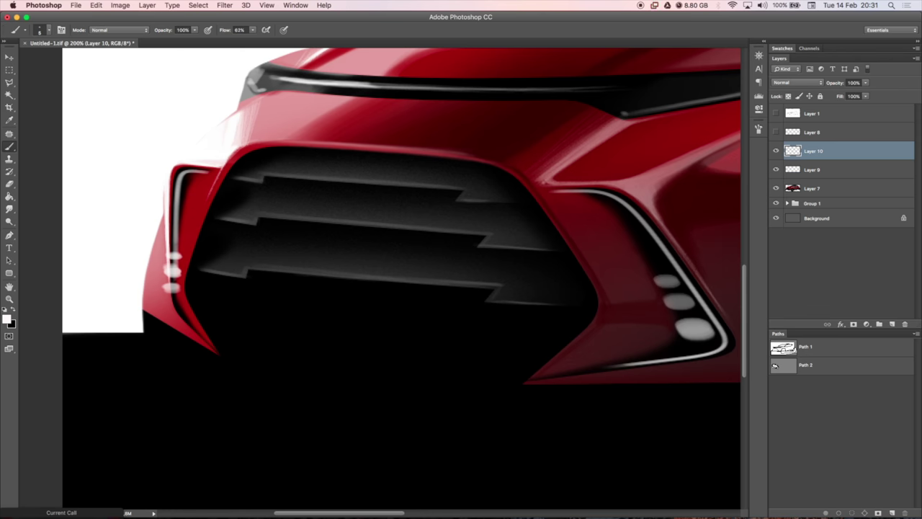
pyautogui.moveTo(242, 180)
pyautogui.mouseDown()
pyautogui.moveTo(317, 155)
pyautogui.moveTo(353, 155)
pyautogui.mouseUp()
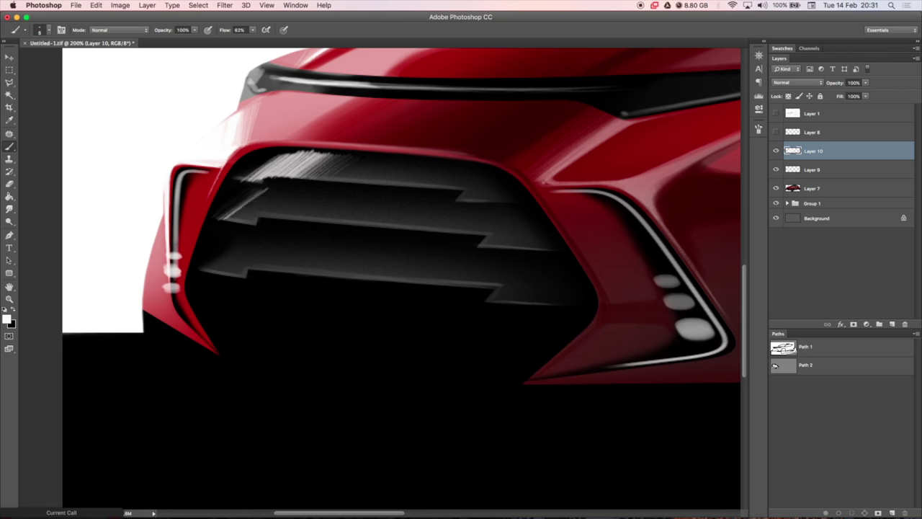
pyautogui.moveTo(220, 220); pyautogui.dragTo(332, 189)
pyautogui.moveTo(295, 216); pyautogui.dragTo(349, 191)
pyautogui.moveTo(205, 273)
pyautogui.mouseDown()
pyautogui.moveTo(299, 232)
pyautogui.moveTo(338, 232)
pyautogui.moveTo(339, 224)
pyautogui.mouseUp()
pyautogui.press('e')
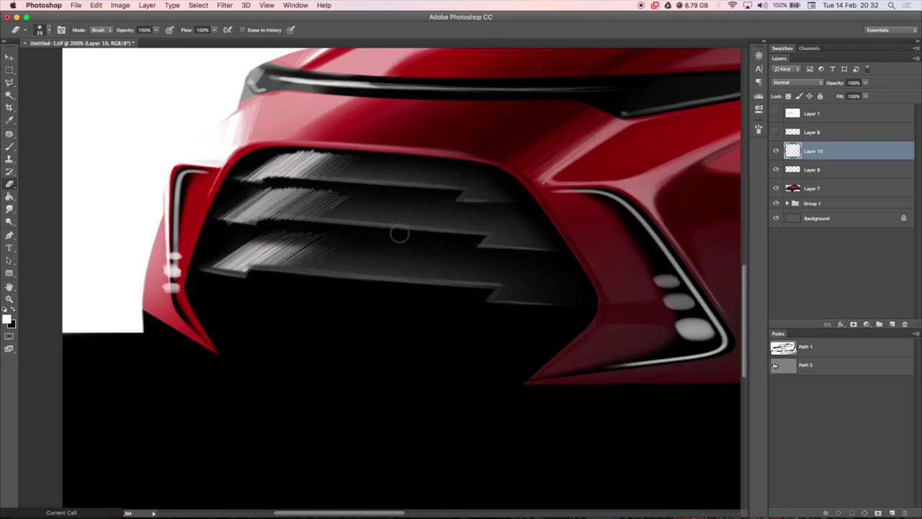
pyautogui.moveTo(224, 238); pyautogui.dragTo(339, 189)
pyautogui.moveTo(259, 194); pyautogui.dragTo(345, 148)
# Merge the grille layers into a single Layer 10 and flip the view
pyautogui.hotkey('ctrl', '0')
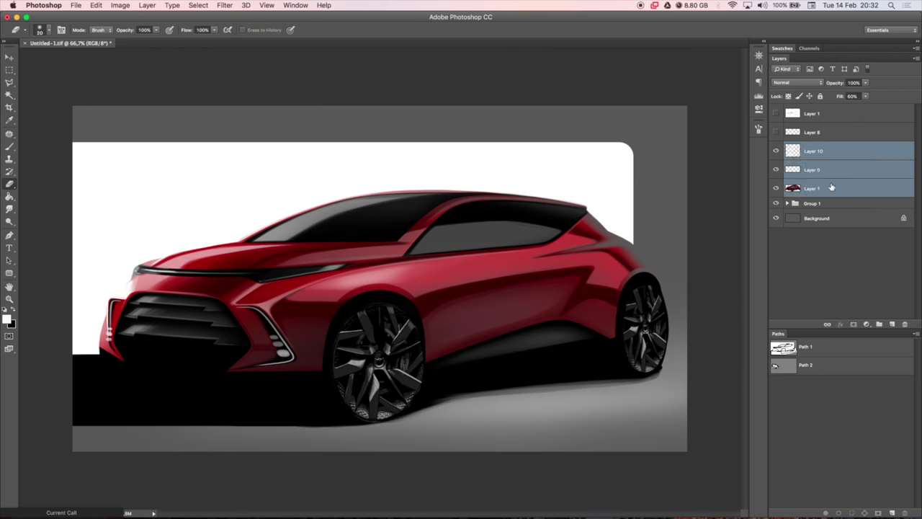
pyautogui.hotkey('ctrl', 'e')
pyautogui.press('v')
pyautogui.hotkey('ctrl', '1')
pyautogui.hotkey('ctrl', 'shift', 'h')
# Add a window-highlight layer above Layer 8 with white as the paint colour
pyautogui.press('b')
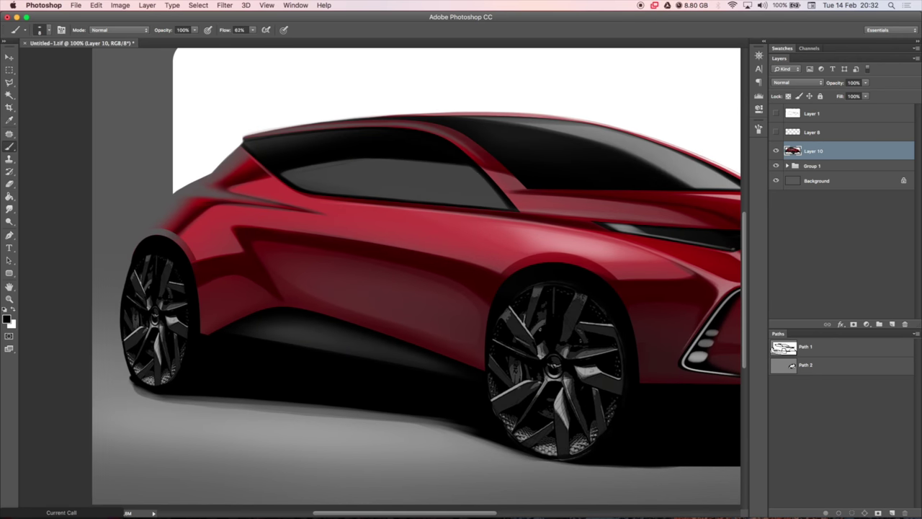
pyautogui.hotkey('ctrl', 'shift', 'alt', 'n')
pyautogui.press('x')
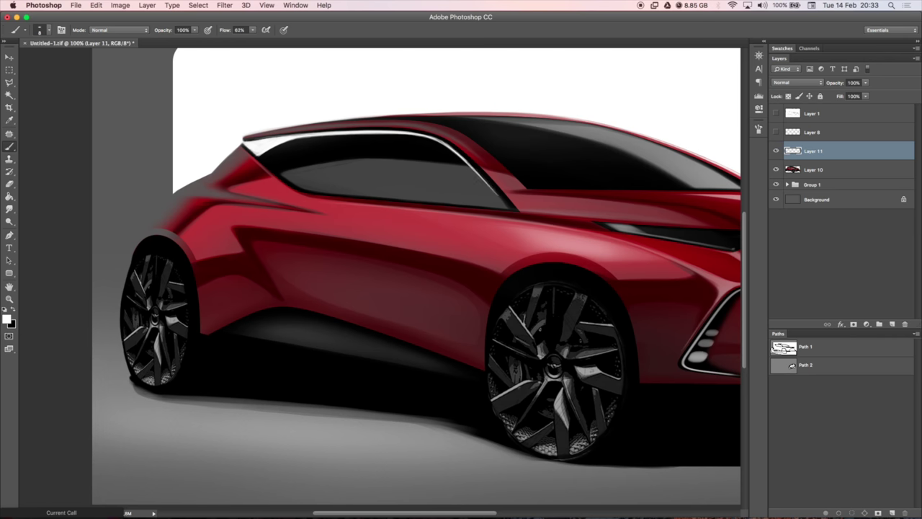
pyautogui.hotkey('ctrl', '0')
pyautogui.hotkey('ctrl', 'shift', 'h')
pyautogui.hotkey('ctrl', '+')
pyautogui.hotkey('ctrl', '+')
pyautogui.hotkey('ctrl', ']')
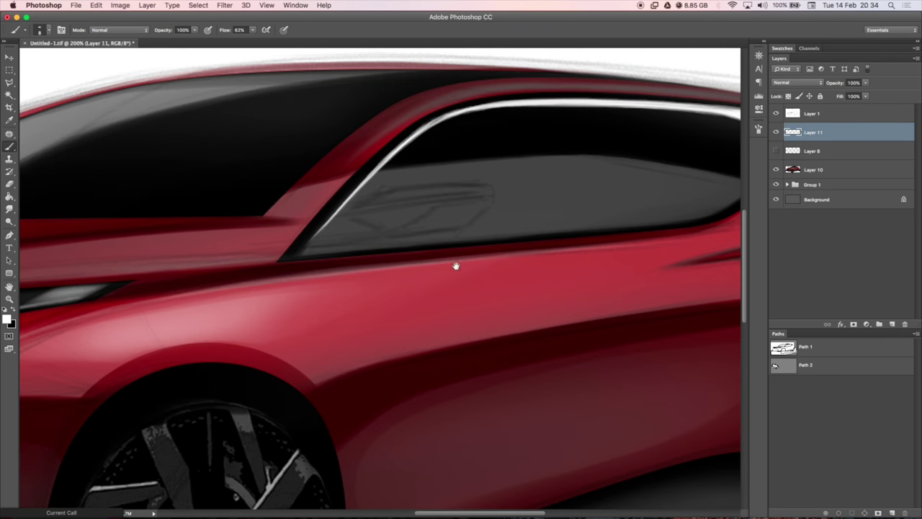
# Paint white along the window trim and top edge toward the rear pillar
pyautogui.moveTo(380, 238); pyautogui.dragTo(486, 209)
pyautogui.press('e')
pyautogui.press('b')
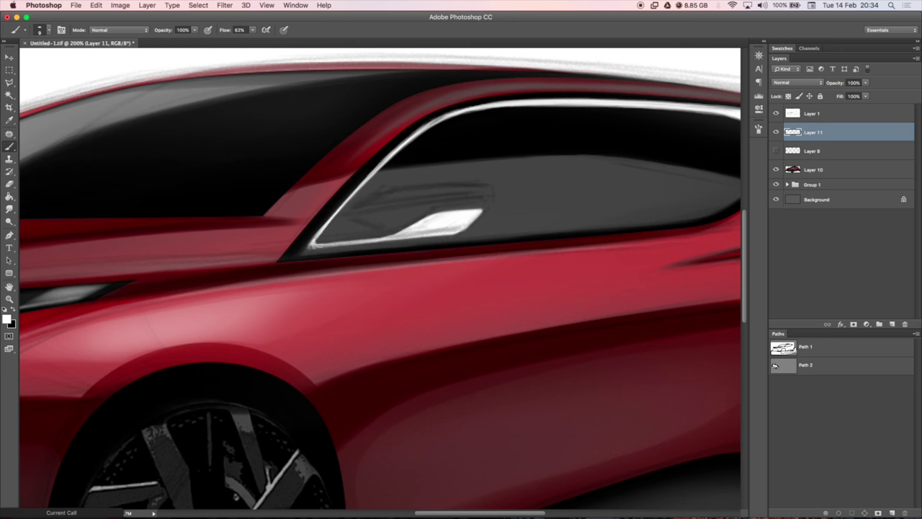
pyautogui.moveTo(423, 132); pyautogui.dragTo(646, 105)
pyautogui.hscroll(5, 645, 105)
pyautogui.moveTo(360, 128); pyautogui.dragTo(654, 140)
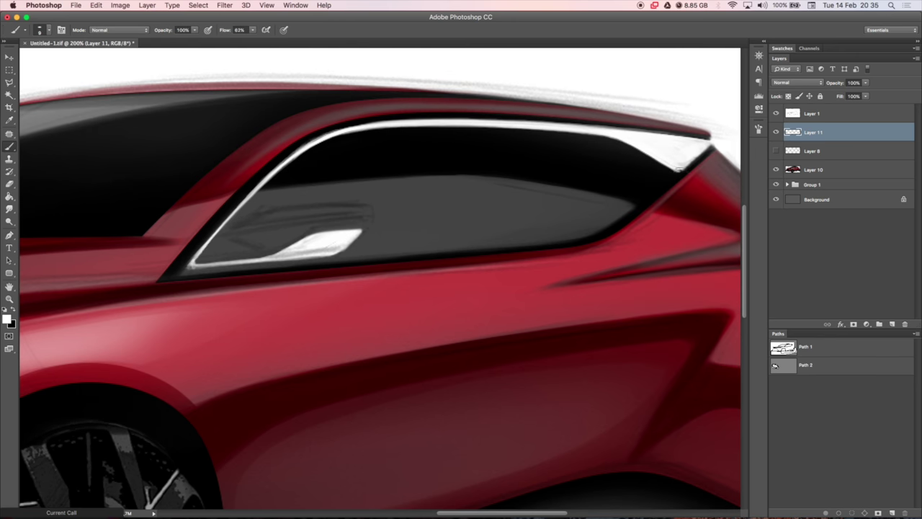
pyautogui.hscroll(-5, 521, 267)
pyautogui.moveTo(521, 267); pyautogui.dragTo(253, 243)
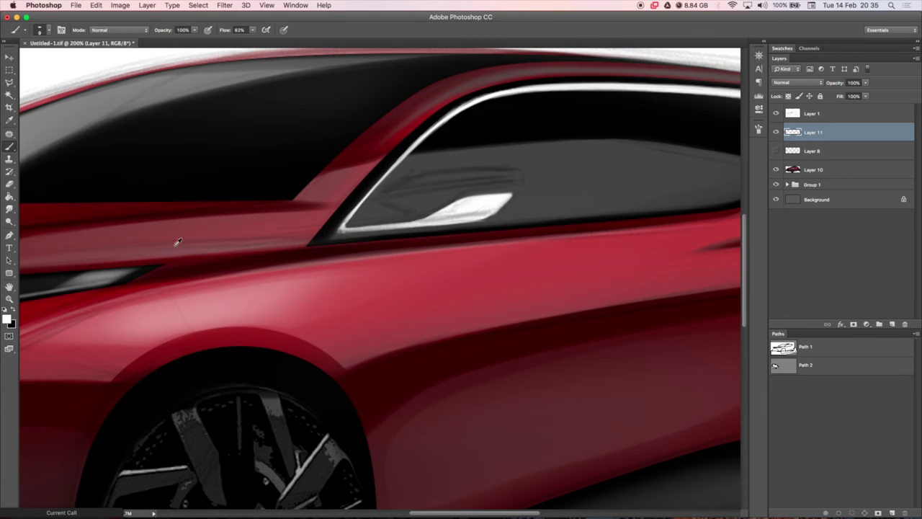
# Delete the unused Layer 8 and add an empty layer for the mirror
pyautogui.click(813, 151)
pyautogui.press('super+0')
pyautogui.press('Delete')
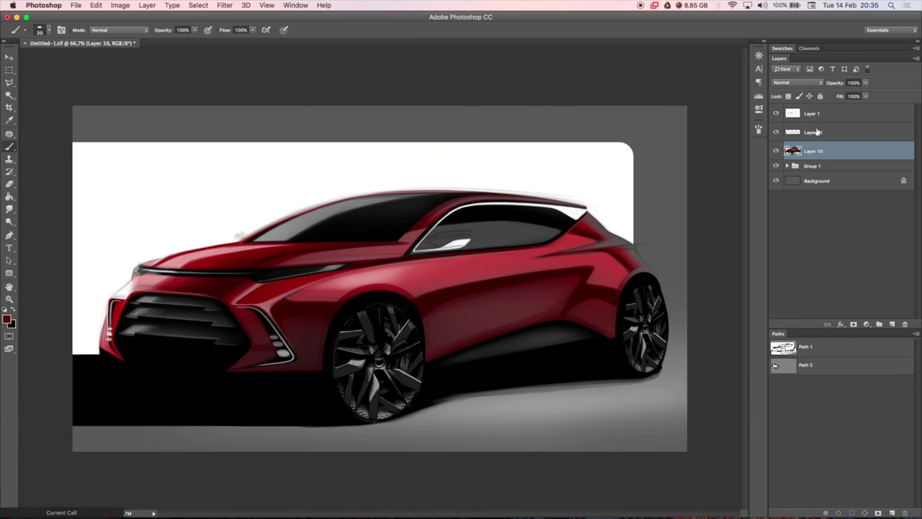
pyautogui.press('super+plus')
pyautogui.press('super+plus')
pyautogui.hscroll(10, 380, 273)
pyautogui.click(892, 324)
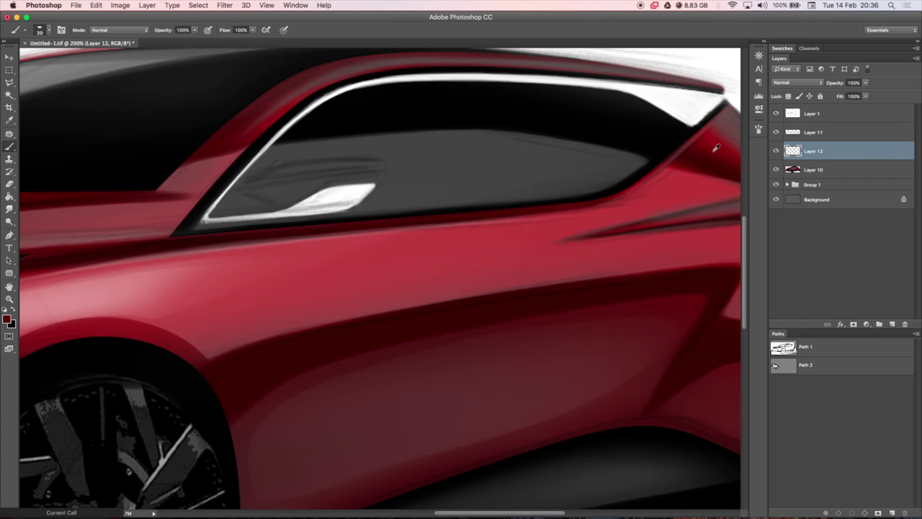
# Paint a red side mirror in the window with a light highlight on its top edge
pyautogui.moveTo(241, 186); pyautogui.dragTo(371, 164)
pyautogui.press('F5')
pyautogui.press('F5')
pyautogui.press('e')
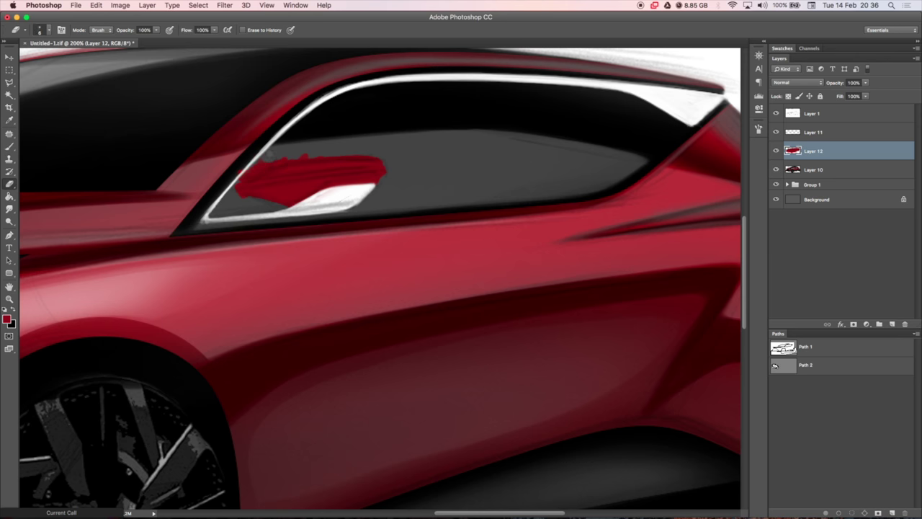
pyautogui.moveTo(251, 206); pyautogui.dragTo(381, 178)
pyautogui.press('b')
pyautogui.press('F5')
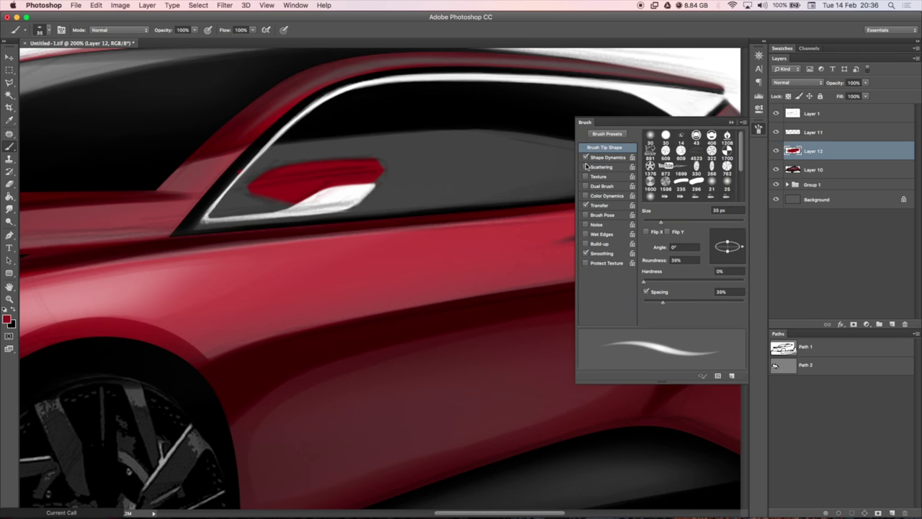
pyautogui.press('F5')
pyautogui.press('x')
pyautogui.keyDown('alt'); pyautogui.click(278, 185); pyautogui.keyUp('alt')
pyautogui.moveTo(278, 186); pyautogui.dragTo(336, 188)
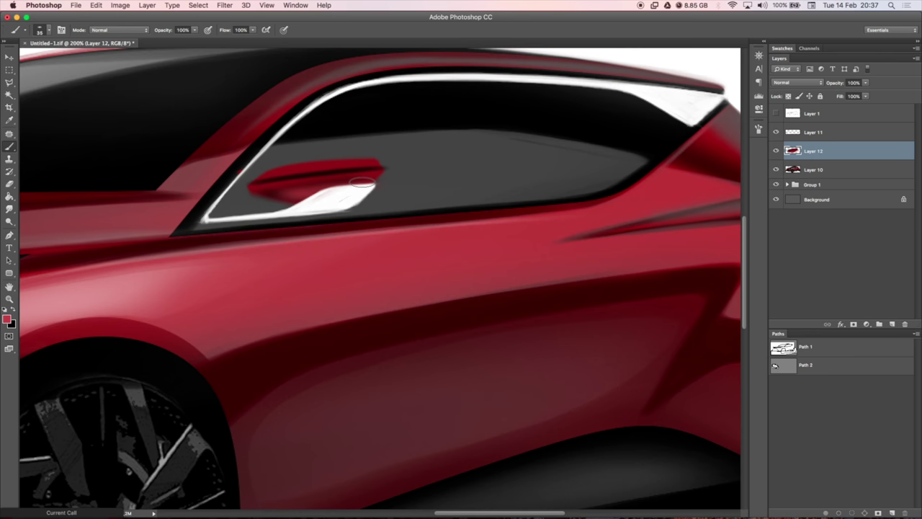
pyautogui.moveTo(289, 169); pyautogui.dragTo(381, 167)
pyautogui.press('[')
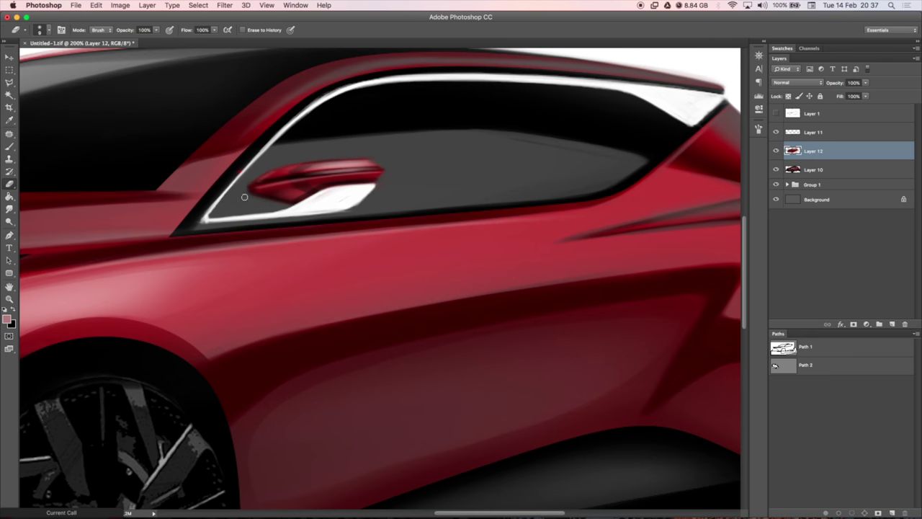
# Grey the highlight under the mirror, darken the lower pillar, and merge into Layer 13
pyautogui.click(892, 324)
pyautogui.moveTo(271, 227)
pyautogui.mouseDown()
pyautogui.moveTo(346, 206)
pyautogui.moveTo(238, 215)
pyautogui.moveTo(346, 213)
pyautogui.mouseUp()
pyautogui.hotkey('ctrl', 'e')
pyautogui.moveTo(209, 216); pyautogui.dragTo(234, 198)
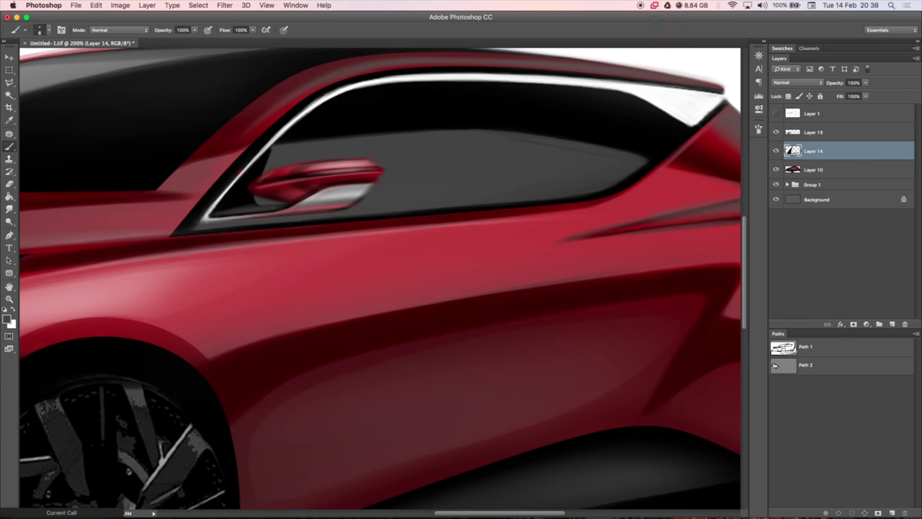
pyautogui.keyDown('shift'); pyautogui.click(830, 135); pyautogui.keyUp('shift')
pyautogui.hotkey('ctrl', 'e')
pyautogui.hotkey('ctrl', '0')
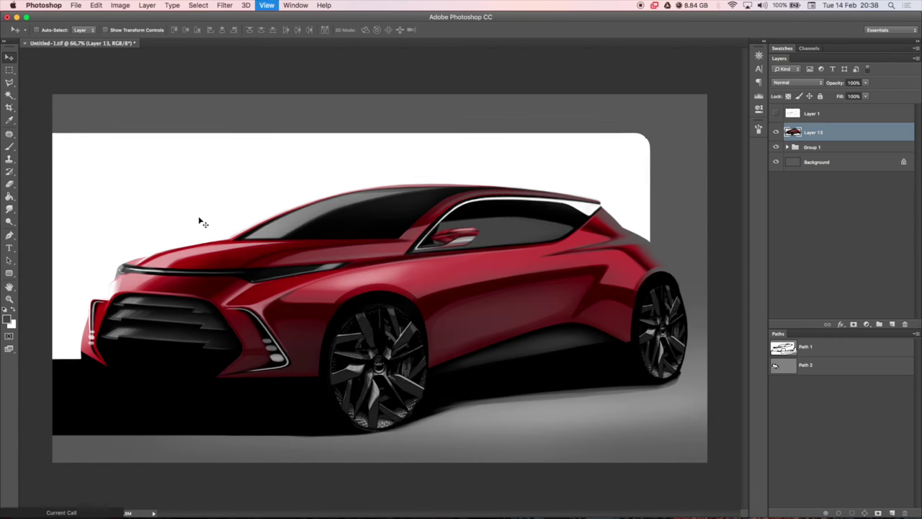
# Add a new layer and erase the left part of the dark window reflection
pyautogui.hotkey('ctrl', '1')
pyautogui.hotkey('ctrl', 'shift', 'alt', 'n')
pyautogui.press('e')
pyautogui.moveTo(303, 248); pyautogui.dragTo(286, 242)
pyautogui.hotkey('ctrl', '0')
pyautogui.hotkey('ctrl', '1')
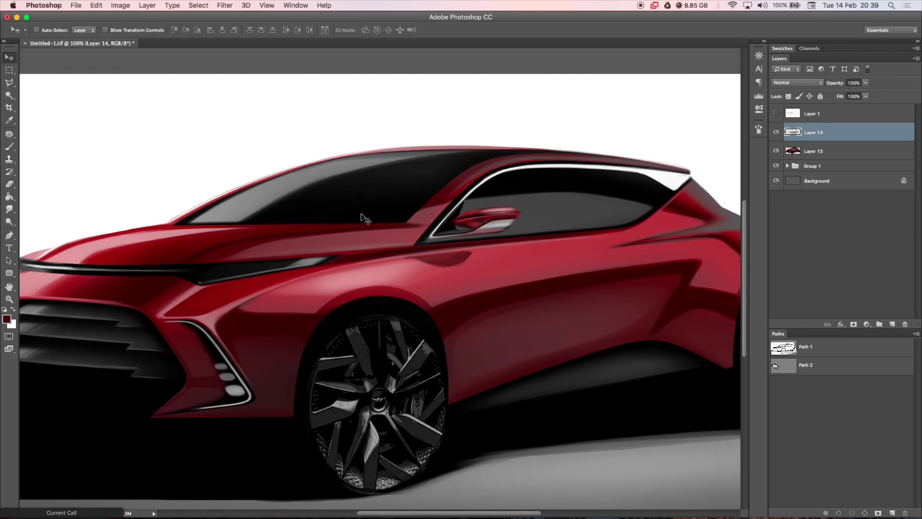
pyautogui.hscroll(5, 298, 207)
# On the mirrored canvas, paint dark door cut lines along the window pillar and car side
pyautogui.press('b')
pyautogui.hotkey('ctrl', 'shift', 'h')
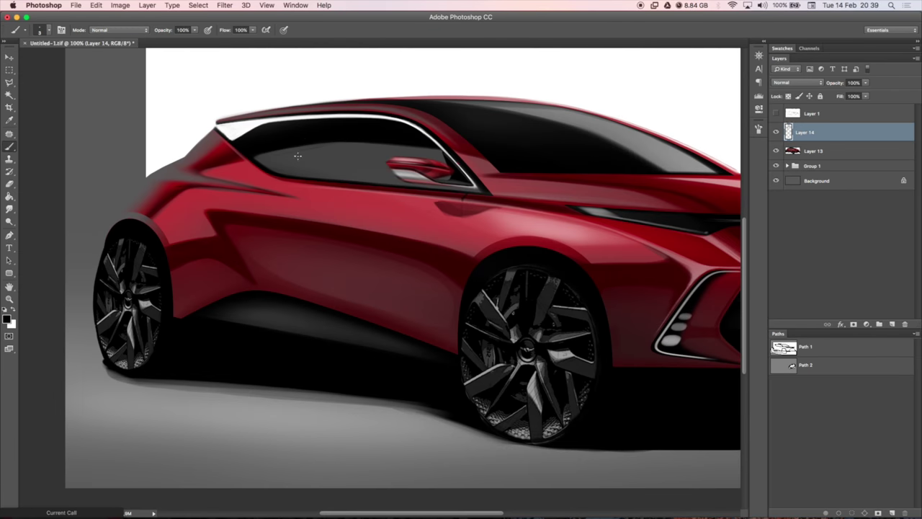
pyautogui.scroll(2, 264, 252)
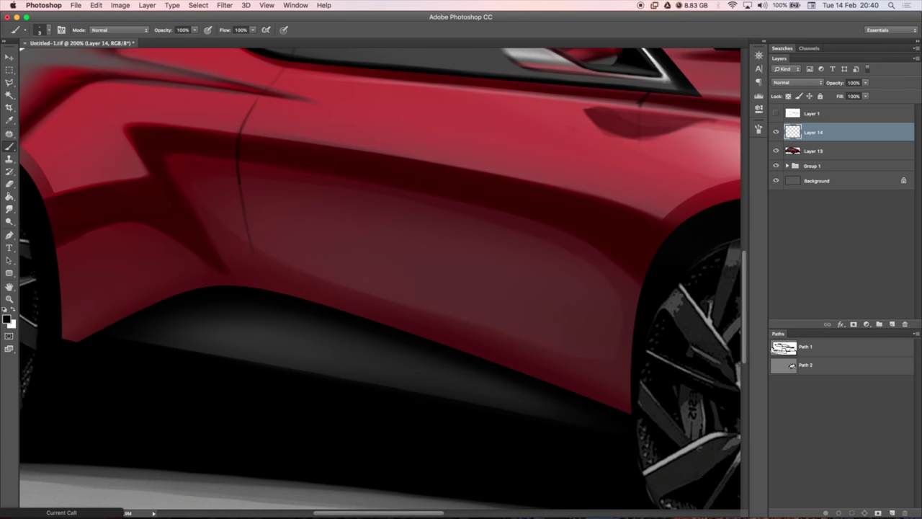
pyautogui.scroll(5, 380, 281)
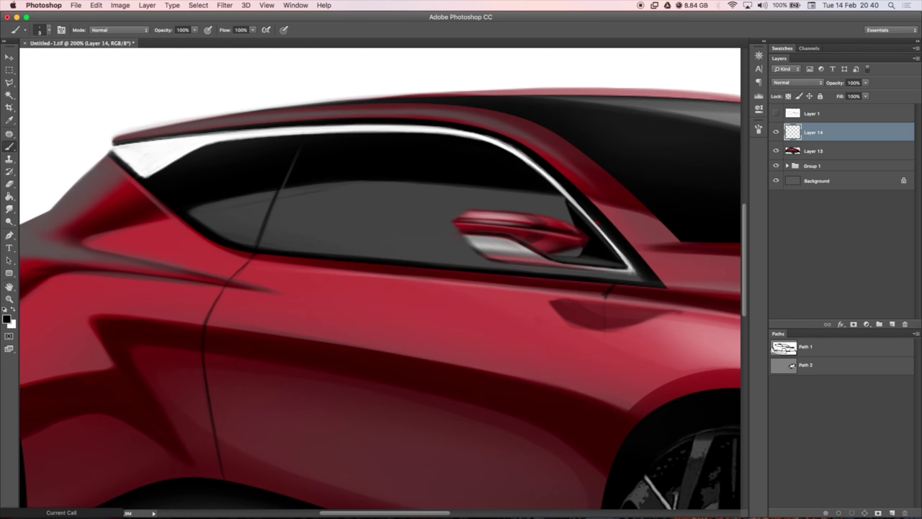
pyautogui.rightClick(303, 158)
pyautogui.moveTo(292, 185); pyautogui.dragTo(276, 232)
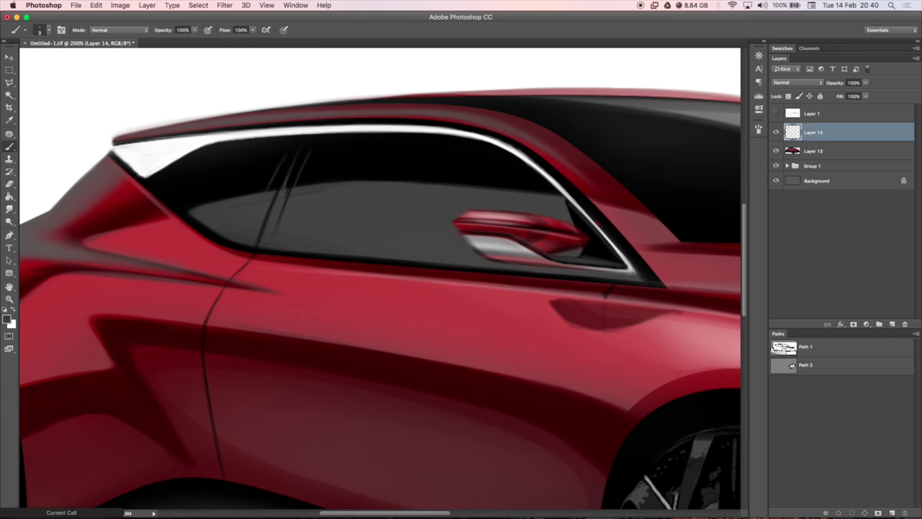
pyautogui.moveTo(264, 201); pyautogui.dragTo(559, 278)
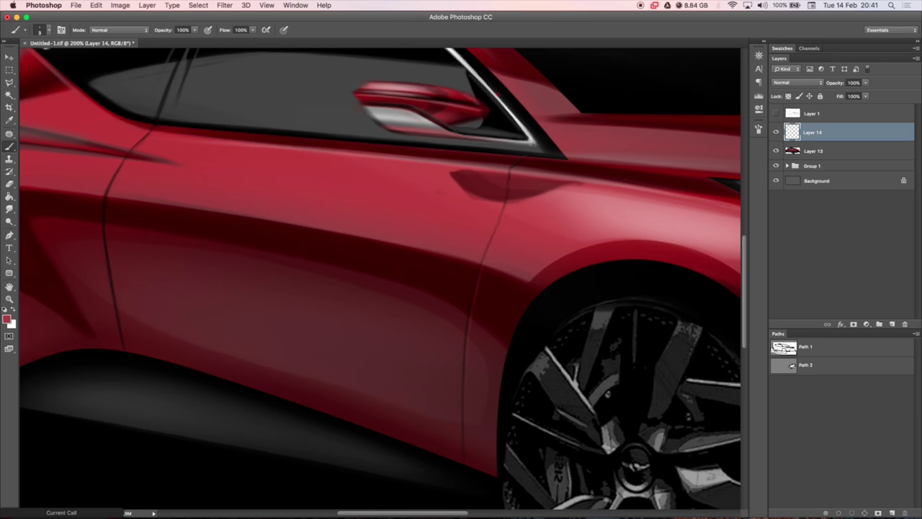
# Flip the canvas back and sketch faint seat lines inside the windows
pyautogui.hotkey('ctrl', '0')
pyautogui.hotkey('ctrl', 'shift', 'h')
pyautogui.moveTo(274, 238); pyautogui.dragTo(454, 195)
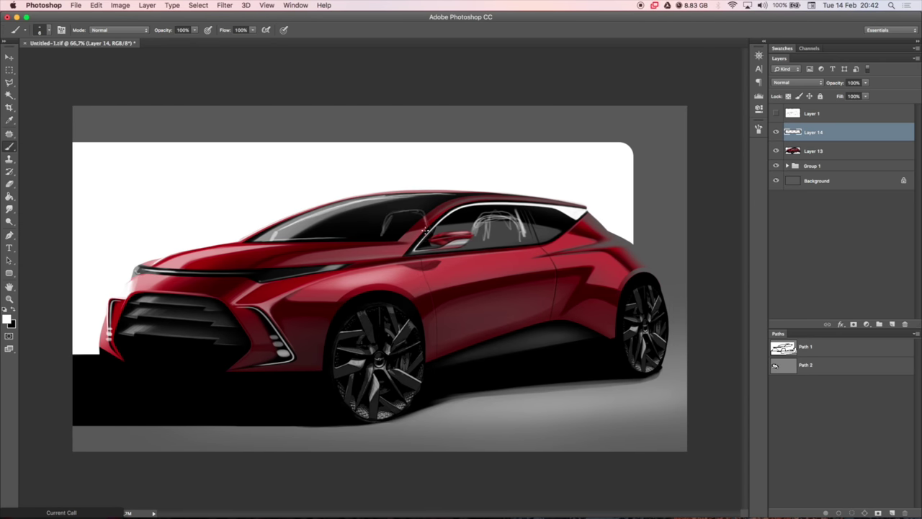
# On a new layer, paint white reflections across the windshield
pyautogui.hotkey('ctrl', '1')
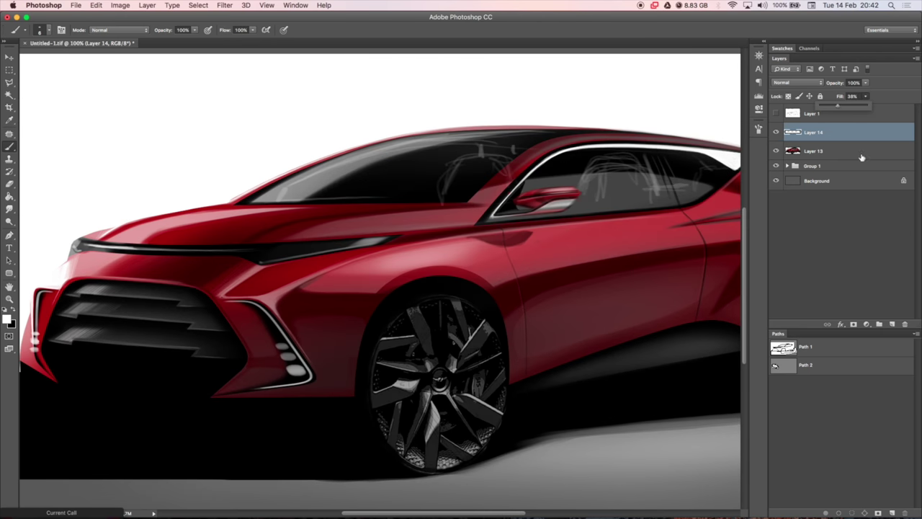
pyautogui.hotkey('ctrl', 'shift', 'alt', 'n')
pyautogui.moveTo(281, 198); pyautogui.dragTo(432, 196)
pyautogui.moveTo(382, 155)
pyautogui.mouseDown()
pyautogui.moveTo(299, 185)
pyautogui.moveTo(445, 178)
pyautogui.mouseUp()
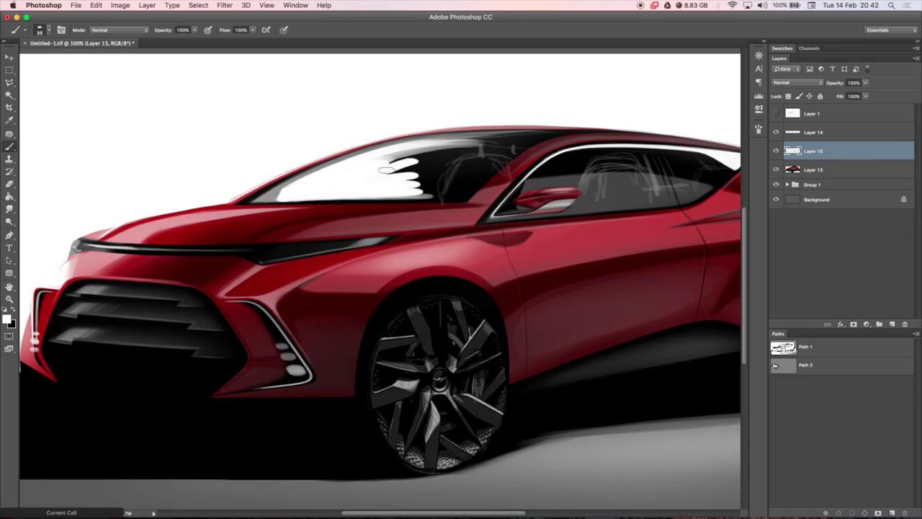
pyautogui.moveTo(476, 149); pyautogui.dragTo(450, 144)
pyautogui.press('e')
pyautogui.press('b')
# Paint white highlights on the side and rear quarter windows, erasing the excess
pyautogui.moveTo(423, 196); pyautogui.dragTo(280, 189)
pyautogui.moveTo(389, 177)
pyautogui.mouseDown()
pyautogui.moveTo(432, 148)
pyautogui.moveTo(420, 167)
pyautogui.moveTo(472, 148)
pyautogui.mouseUp()
pyautogui.press('e')
pyautogui.moveTo(441, 175); pyautogui.dragTo(465, 148)
pyautogui.press('b')
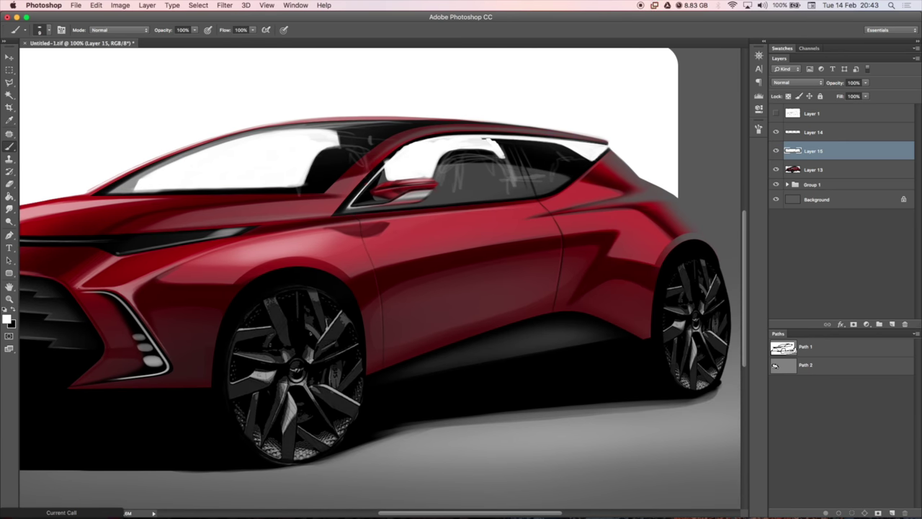
pyautogui.moveTo(519, 141)
pyautogui.mouseDown()
pyautogui.moveTo(554, 173)
pyautogui.moveTo(587, 147)
pyautogui.mouseUp()
pyautogui.press('e')
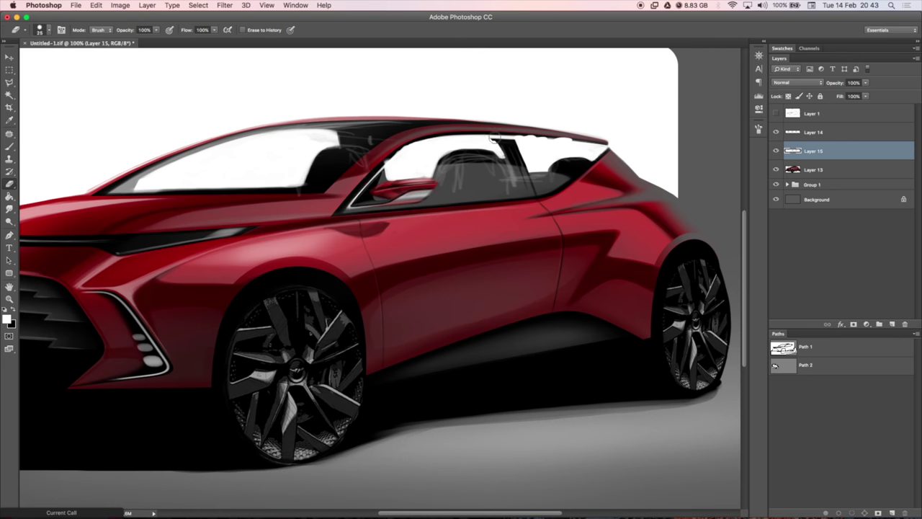
pyautogui.moveTo(407, 144); pyautogui.dragTo(384, 131)
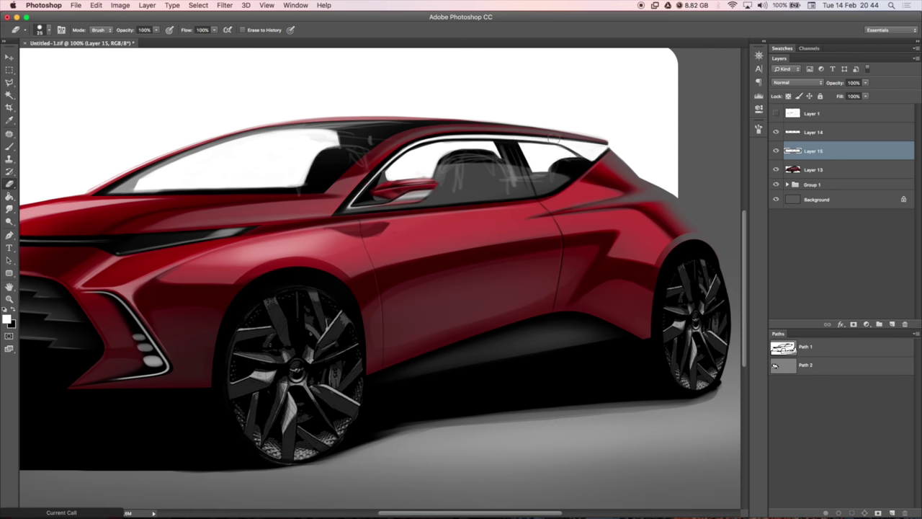
# Zoom out and merge the reflections with the car into Layer 15
pyautogui.hotkey('ctrl', '-')
pyautogui.hotkey('ctrl', '-')
pyautogui.press('a')
pyautogui.hotkey('ctrl', 'e')
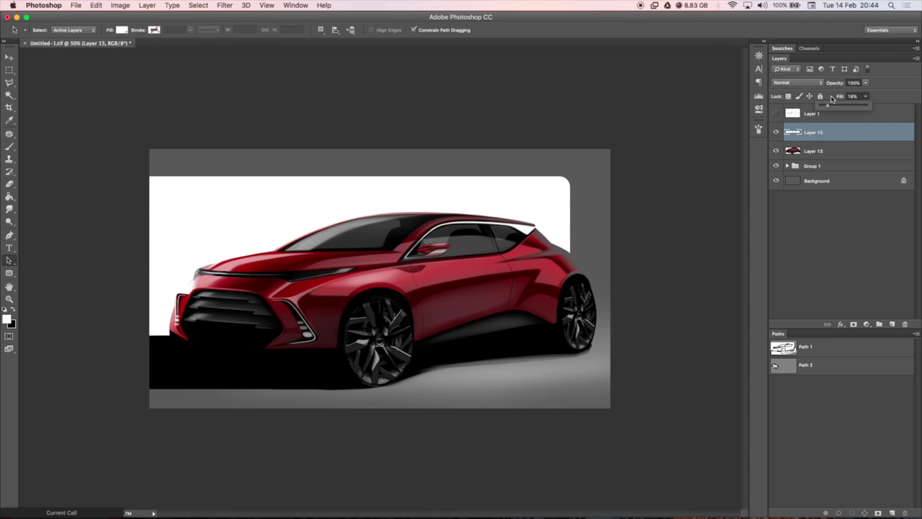
# Duplicate the car layer and brighten the body side with a soft Color Dodge brush
pyautogui.hotkey('ctrl', 'j')
pyautogui.press('b')
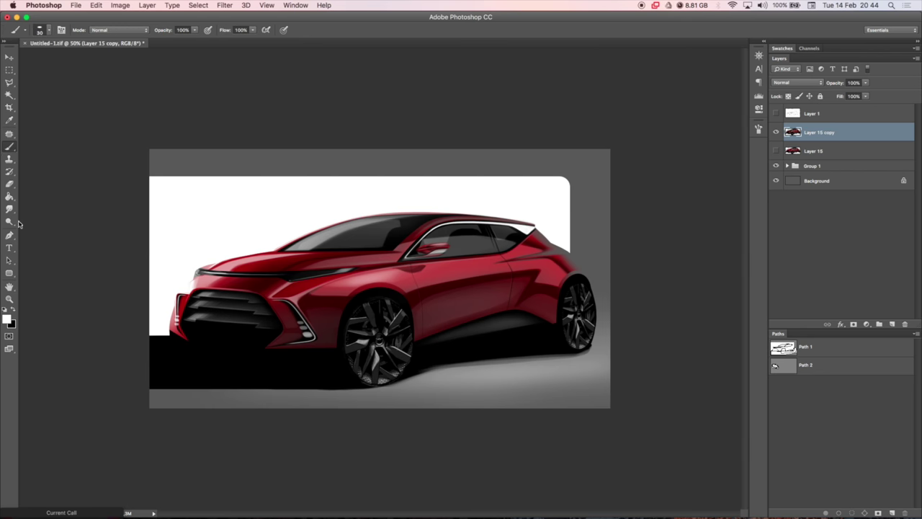
pyautogui.rightClick(445, 278)
pyautogui.press('Escape')
pyautogui.hotkey('ctrl', '+')
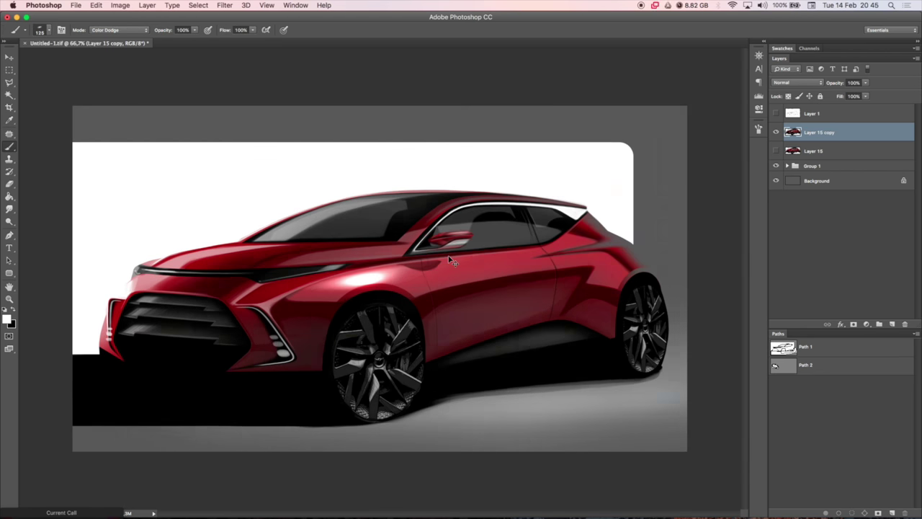
pyautogui.hotkey('ctrl', '+')
pyautogui.hscroll(-5, 234, 271)
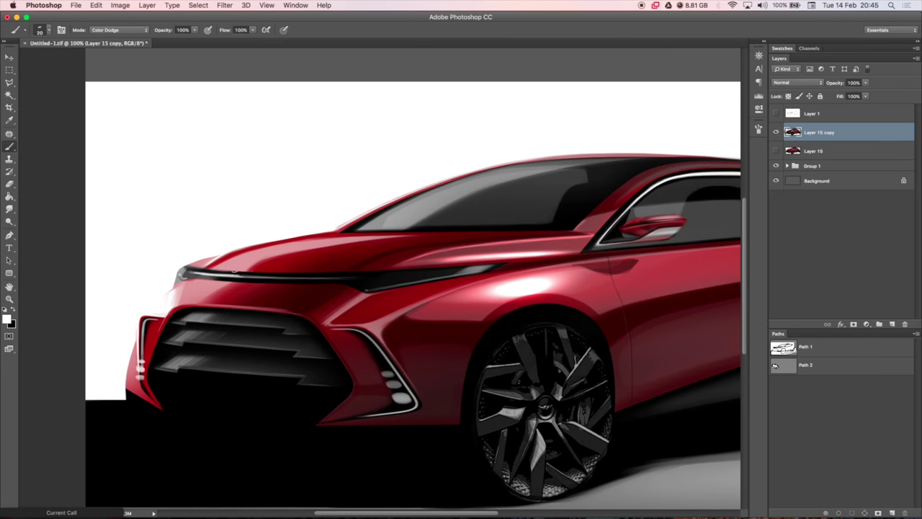
pyautogui.press('[')
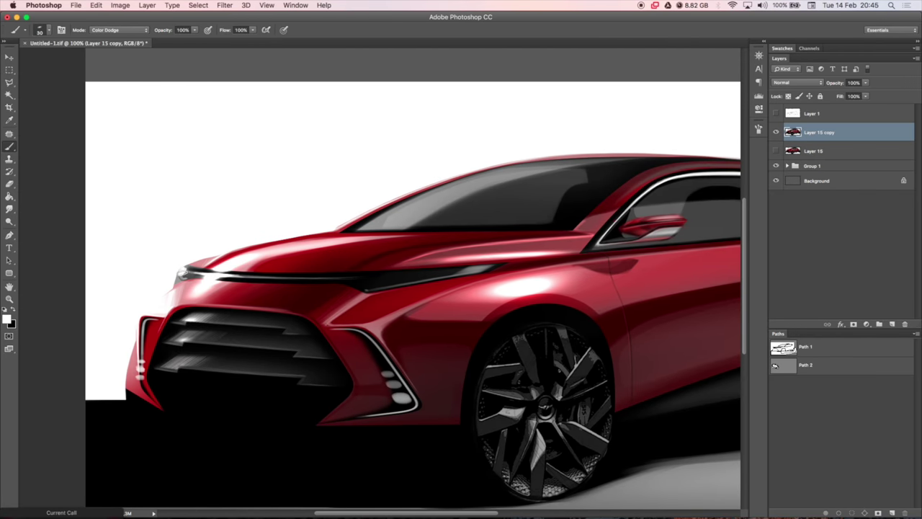
pyautogui.hscroll(10, 189, 273)
pyautogui.press(']')
pyautogui.press(']')
pyautogui.press(']')
pyautogui.moveTo(216, 317); pyautogui.dragTo(548, 274)
pyautogui.moveTo(317, 310); pyautogui.dragTo(447, 249)
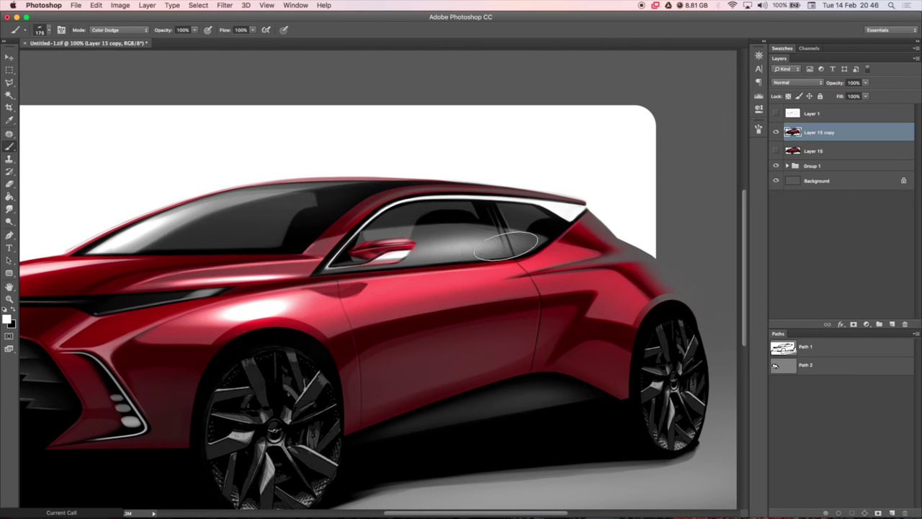
# Smudge the door paint, then move a second car copy below the car for flipping
pyautogui.press('r')
pyautogui.scroll(-3, 238, 255)
pyautogui.scroll(3, 239, 254)
pyautogui.scroll(2, 239, 255)
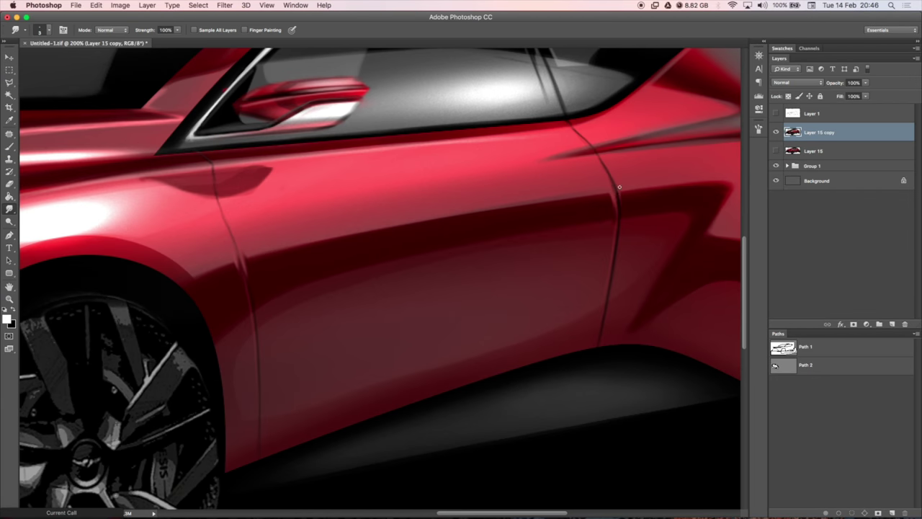
pyautogui.hotkey('ctrl', '0')
pyautogui.moveTo(606, 144); pyautogui.dragTo(605, 219)
pyautogui.hotkey('ctrl', 't')
pyautogui.rightClick(637, 445)
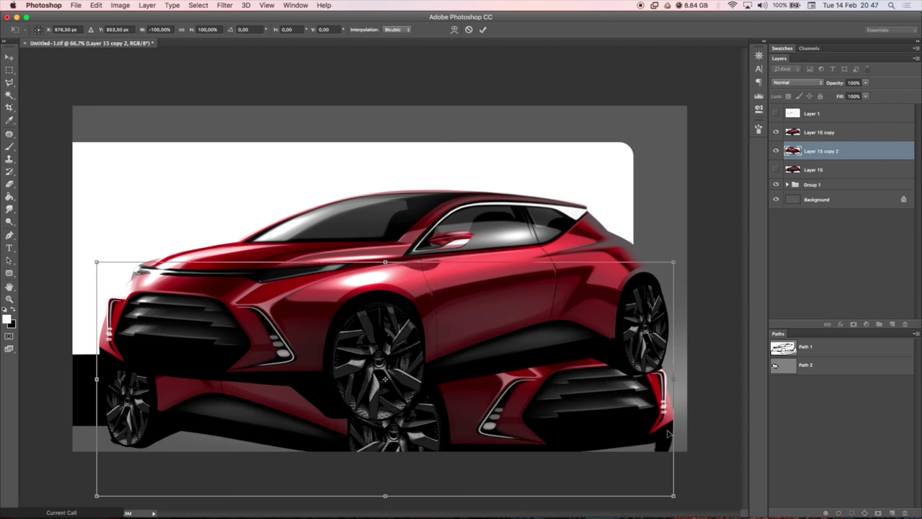
# Squash and tilt the flipped copy under the wheels, then blur it
pyautogui.moveTo(385, 262); pyautogui.dragTo(385, 317)
pyautogui.hotkey('ctrl', '-')
pyautogui.moveTo(612, 346); pyautogui.dragTo(609, 461)
pyautogui.press('Return')
pyautogui.click(225, 5)
pyautogui.click(385, 181)
pyautogui.click(684, 82)
# Lower the reflection layer's fill, adjusting it between 24% and 62%, then select Layer 15 copy
pyautogui.moveTo(840, 96); pyautogui.dragTo(829, 97)
pyautogui.press('b')
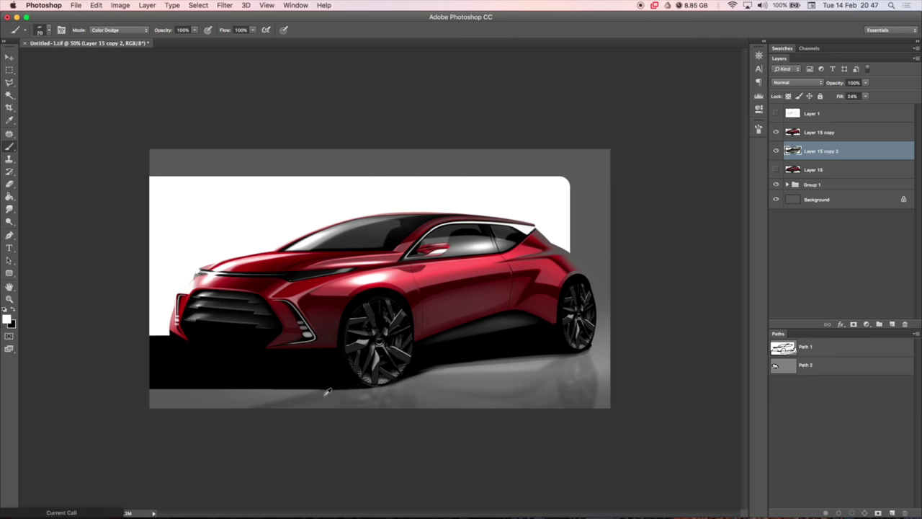
pyautogui.press('v')
pyautogui.moveTo(865, 96); pyautogui.dragTo(848, 108)
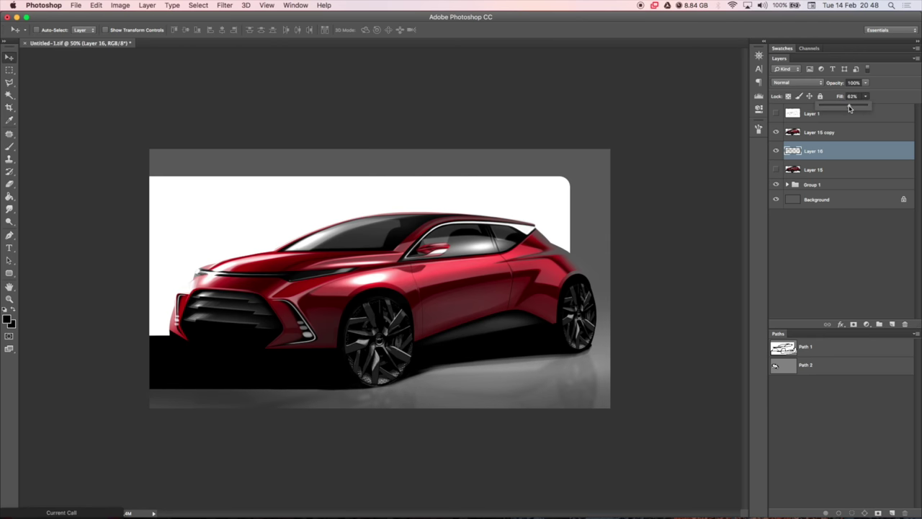
pyautogui.press('b')
pyautogui.click(822, 132)
pyautogui.press('F5')
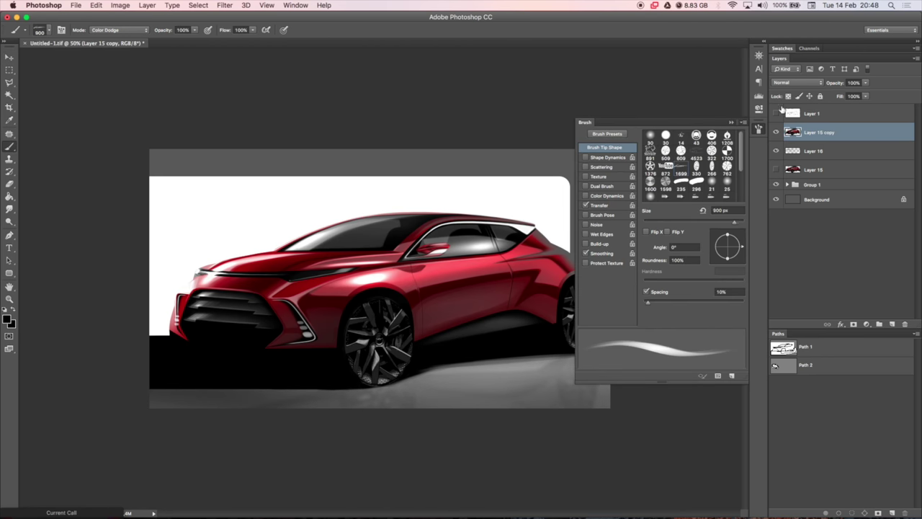
# Add a signature on a new layer and move it lower beneath the car
pyautogui.press('F5')
pyautogui.hotkey('ctrl', 'shift', 'alt', 'n')
pyautogui.press('F5')
pyautogui.press('F5')
pyautogui.hotkey('shift', 'alt', 'n')
pyautogui.hotkey('ctrl', 't')
pyautogui.moveTo(490, 368); pyautogui.dragTo(497, 376)
pyautogui.press('Return')
# Add a new layer for the SKETCH IT! logo and view the full image
pyautogui.hotkey('ctrl', 'shift', 'alt', 'n')
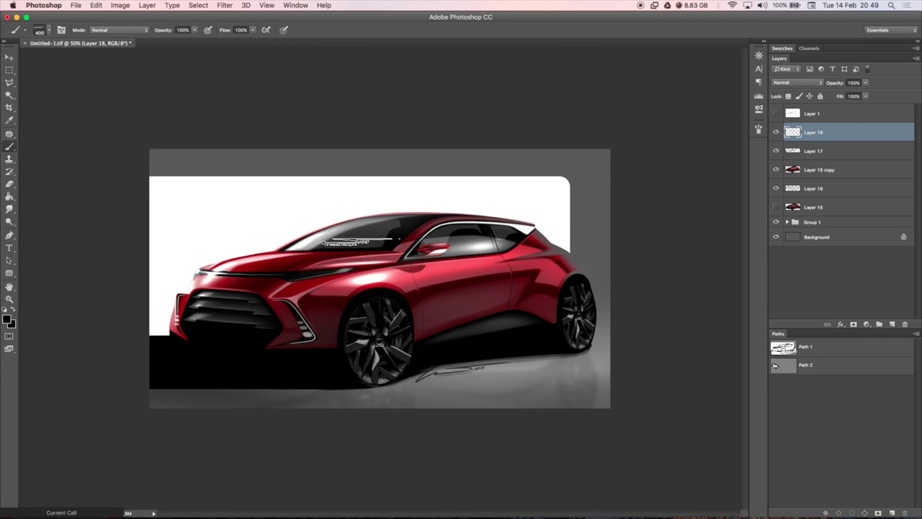
pyautogui.hotkey('ctrl', '0')
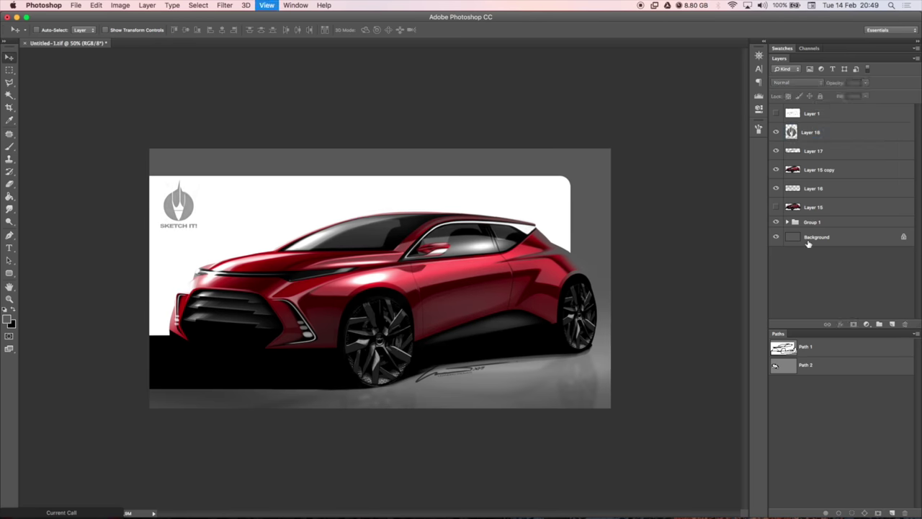
pyautogui.press('Tab')
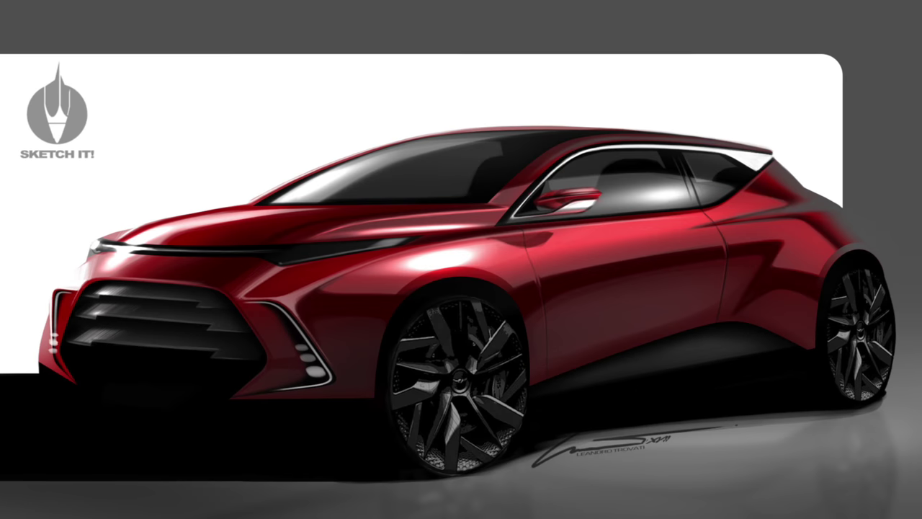